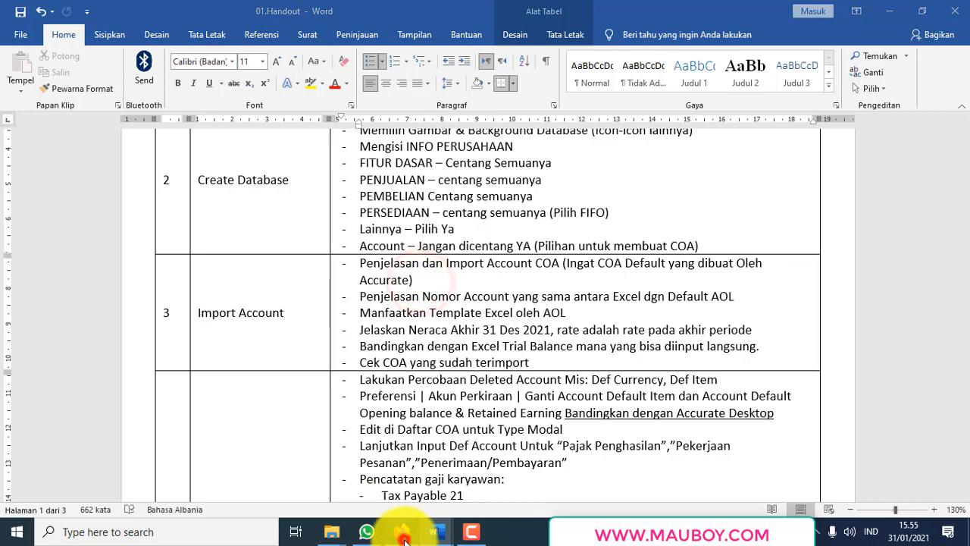
Switch to Accurate Online in Firefox and review the existing accounts in the Akun Perkiraan list of Buku Besar.
click(401, 531)
click(217, 121)
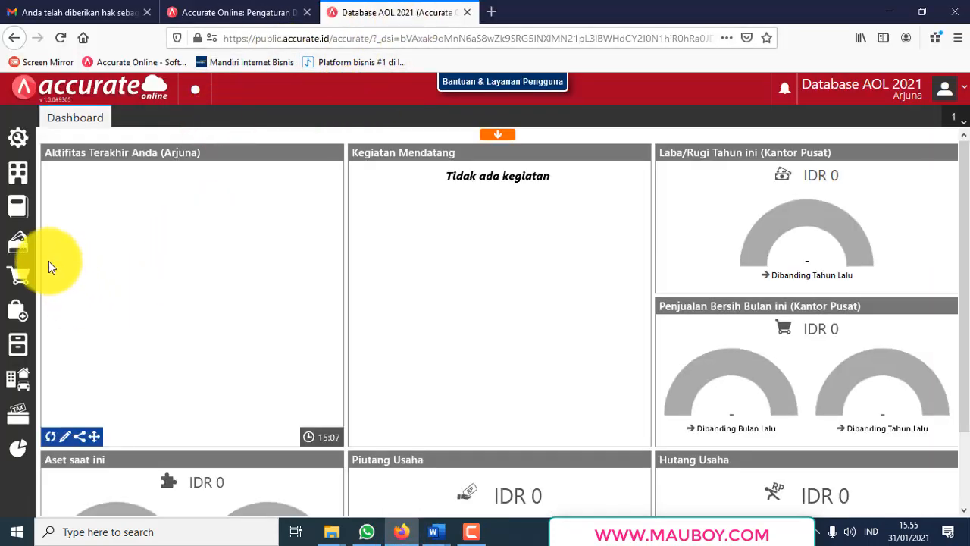
click(21, 218)
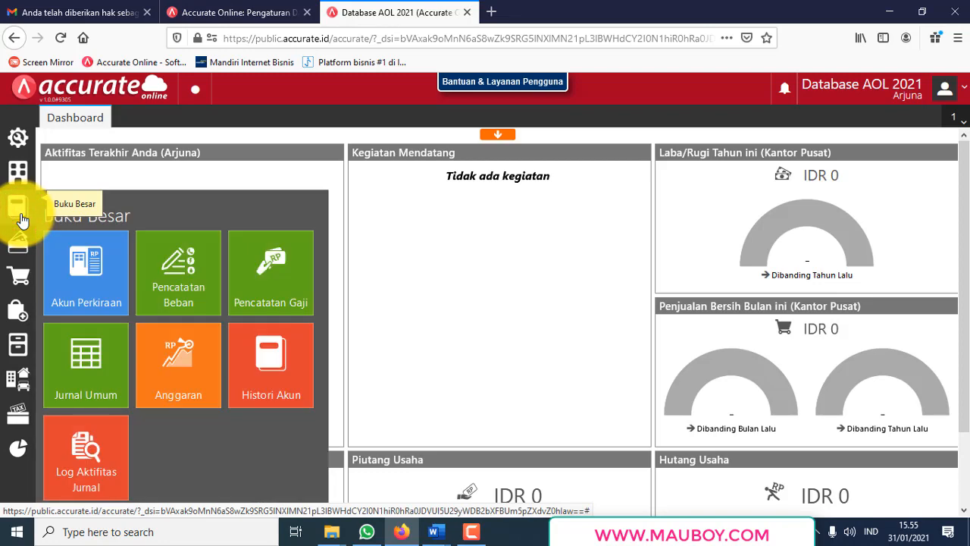
click(78, 257)
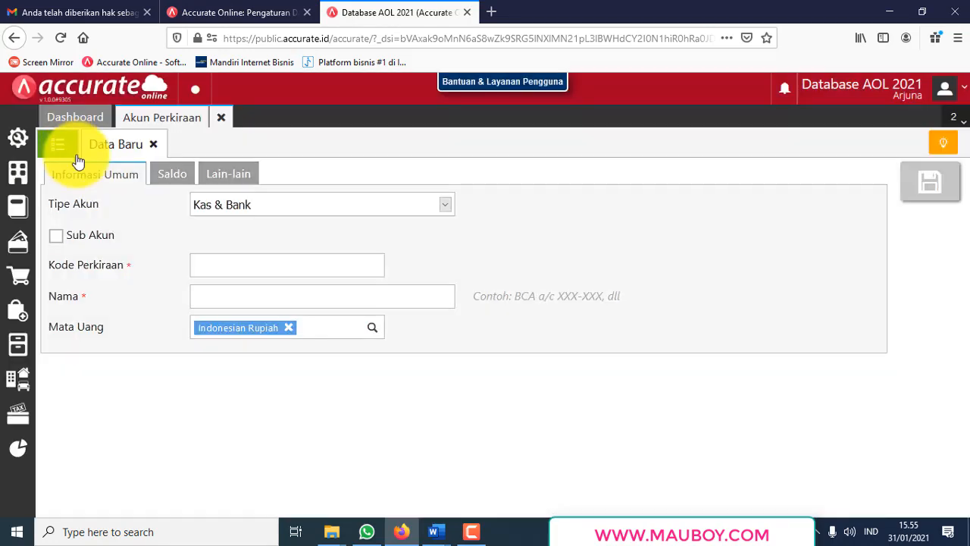
click(60, 144)
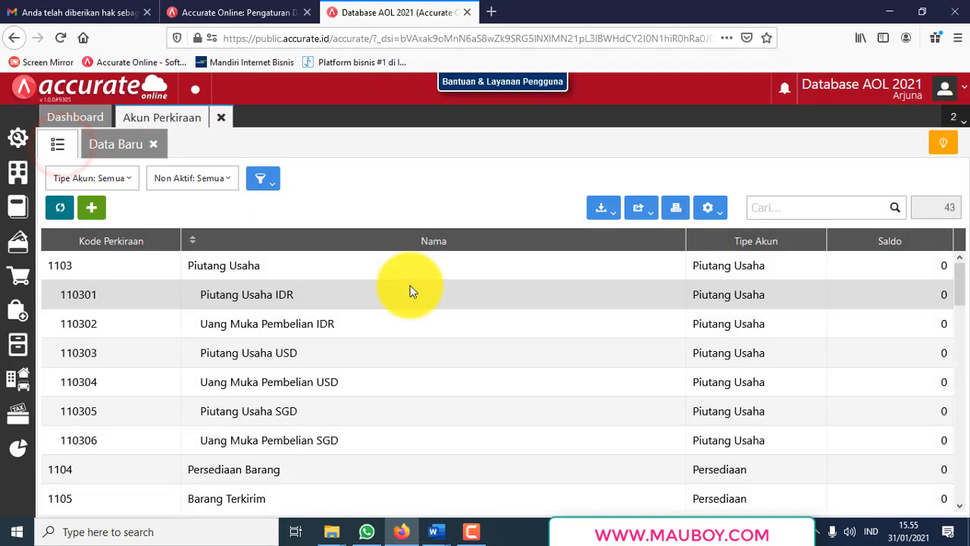
scroll(410, 290, down, 2)
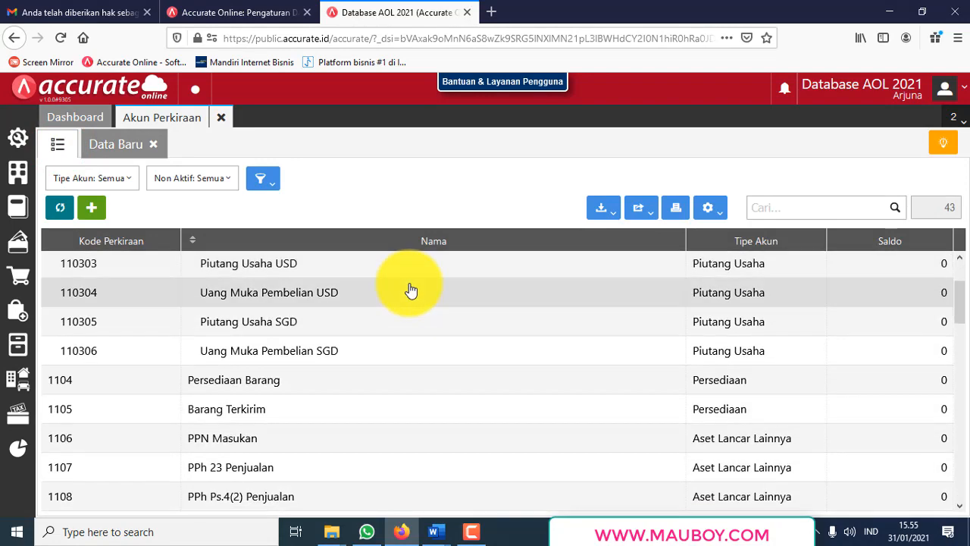
scroll(410, 290, down, 2)
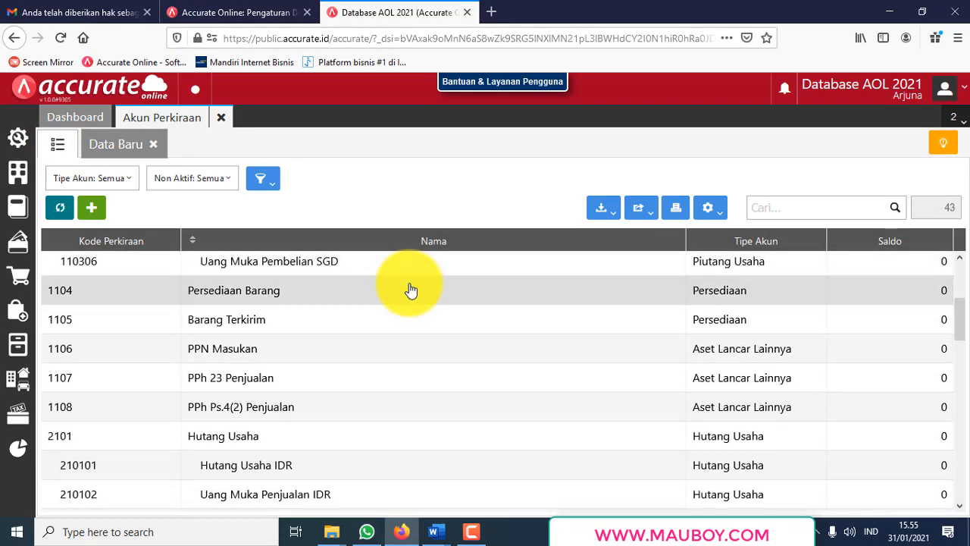
scroll(410, 290, down, 10)
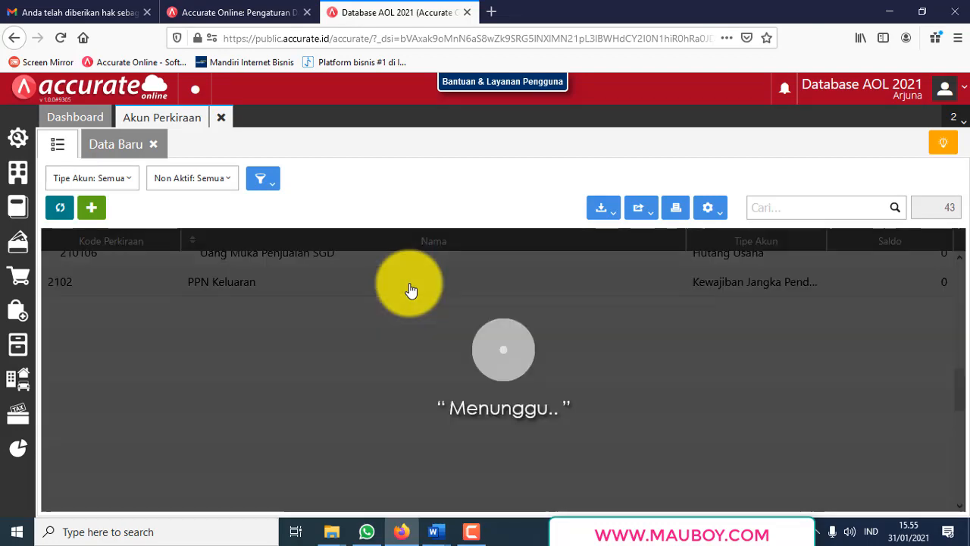
Open the 01.account-import workbook from the File Excel Setup Awal 2021 folder in File Explorer and dismiss the Office activation prompt.
mouse_move(334, 534)
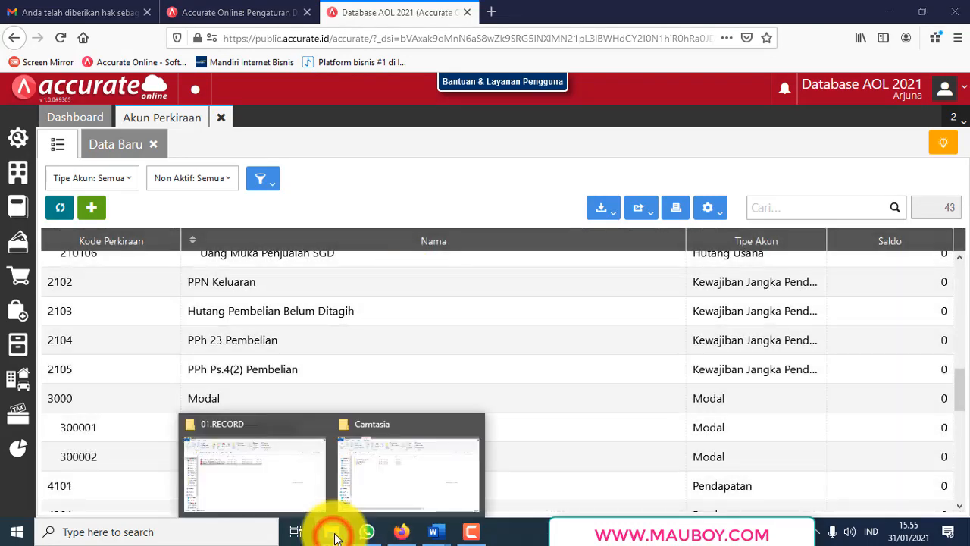
click(253, 450)
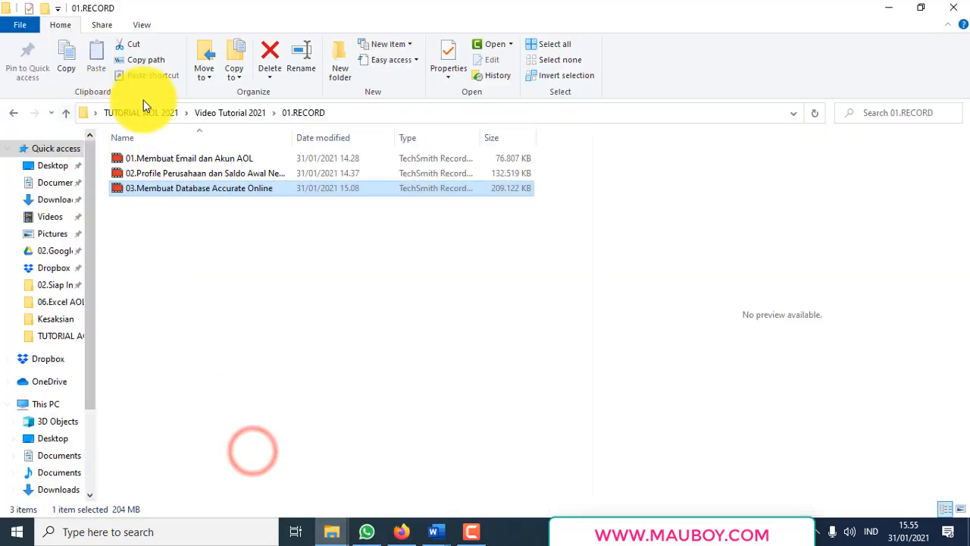
click(144, 113)
double_click(168, 161)
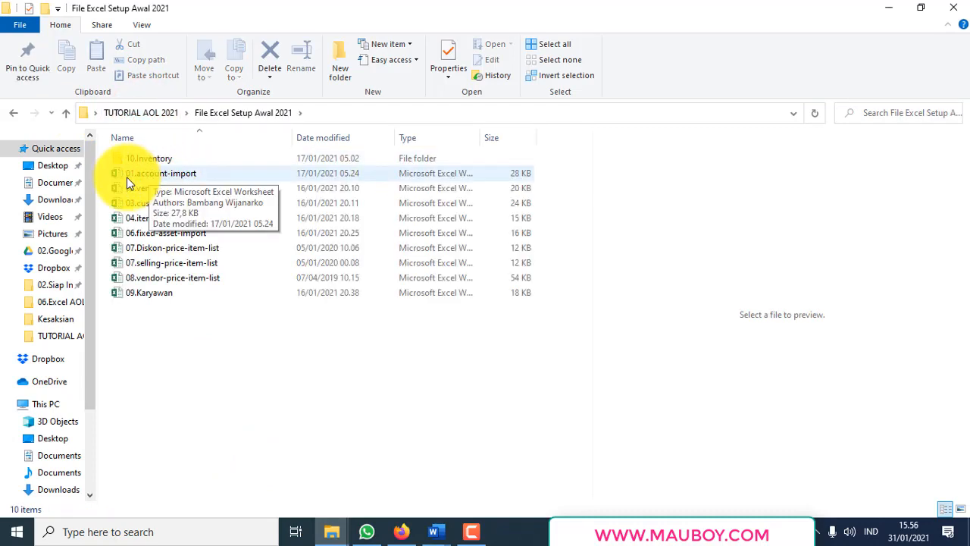
click(121, 176)
double_click(120, 175)
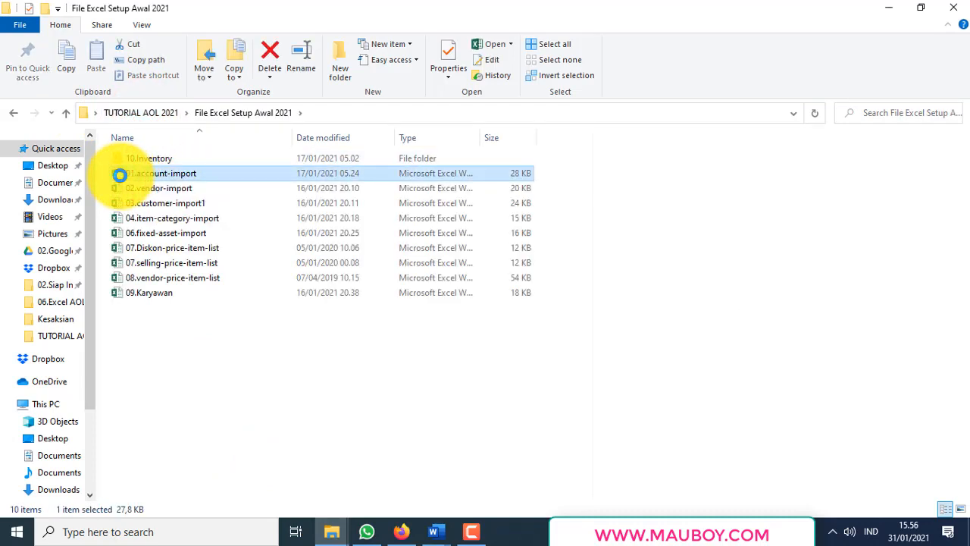
double_click(121, 176)
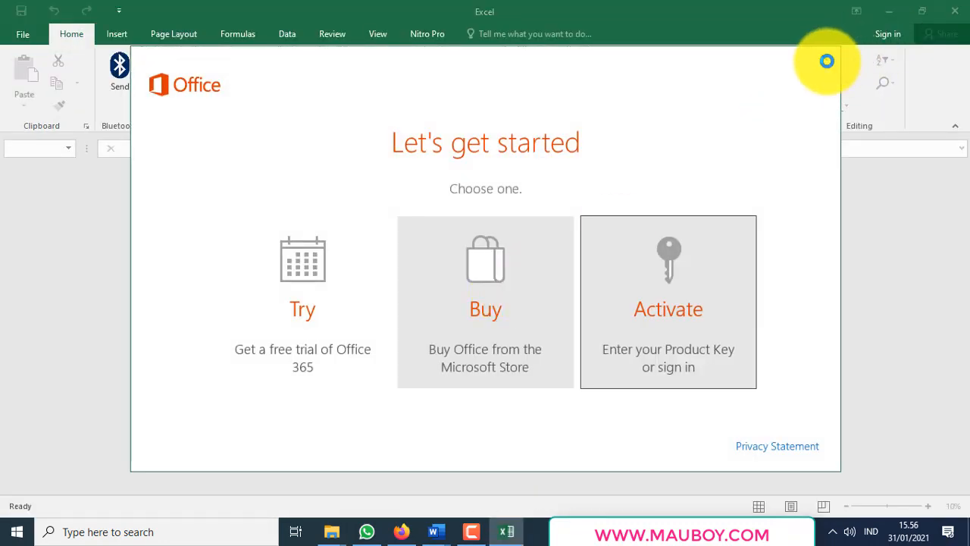
click(826, 61)
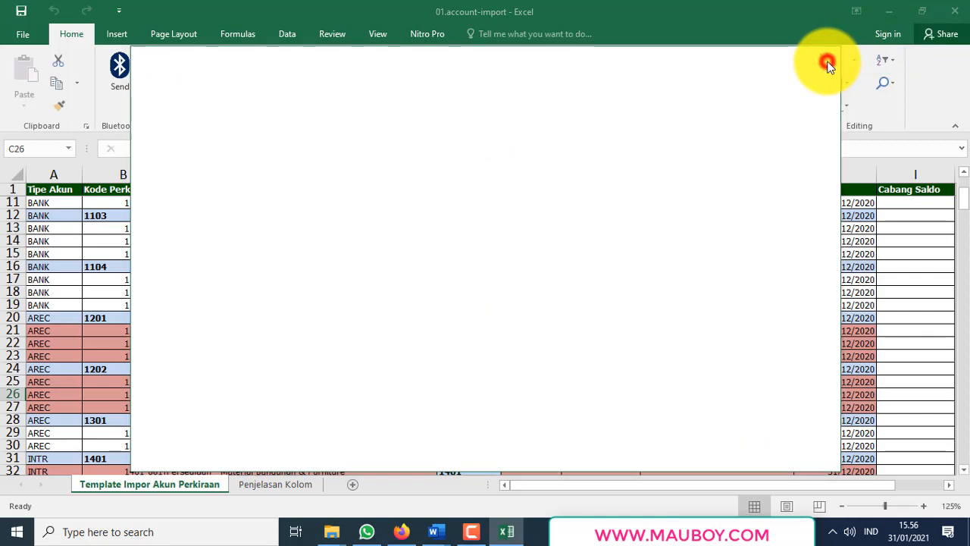
Examine the BANK account groups for Jakarta and Surabaya in rows 2 to 19 of the Template Impor Akun Perkiraan sheet.
scroll(305, 347, up, 3)
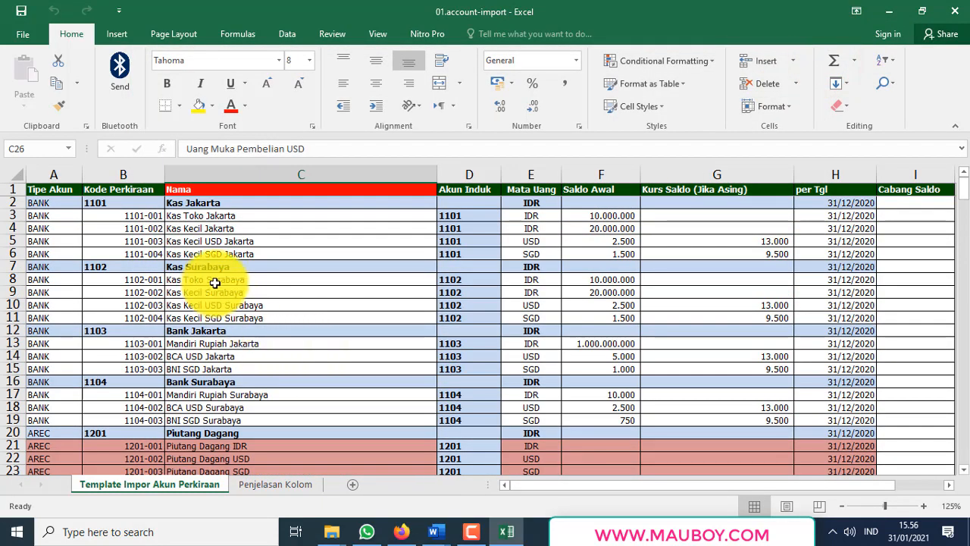
scroll(215, 282, down, 2)
scroll(215, 282, up, 2)
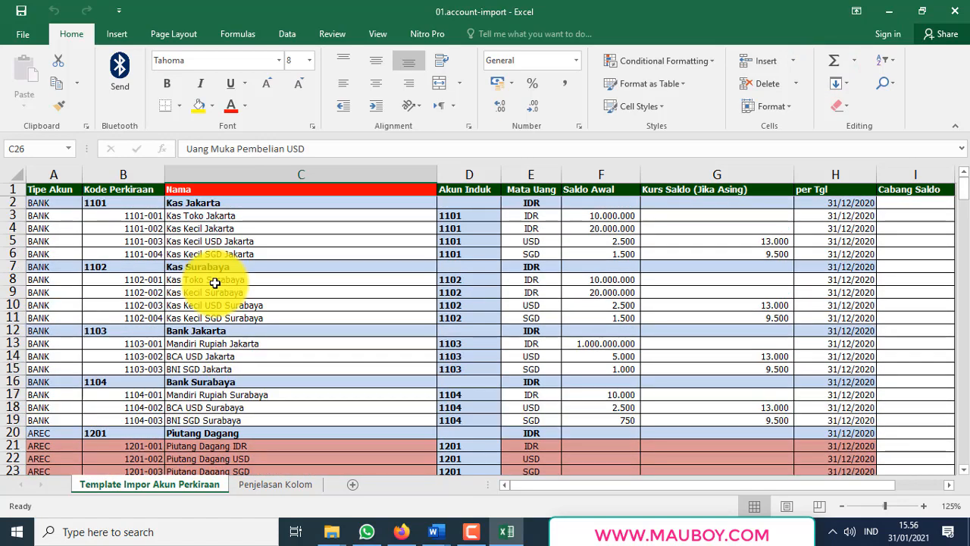
click(17, 203)
drag(16, 202, 15, 417)
click(12, 267)
click(9, 383)
Examine the receivable, inventory and consumable stock account groups in rows 20 to 43 of the import template.
scroll(65, 316, down, 2)
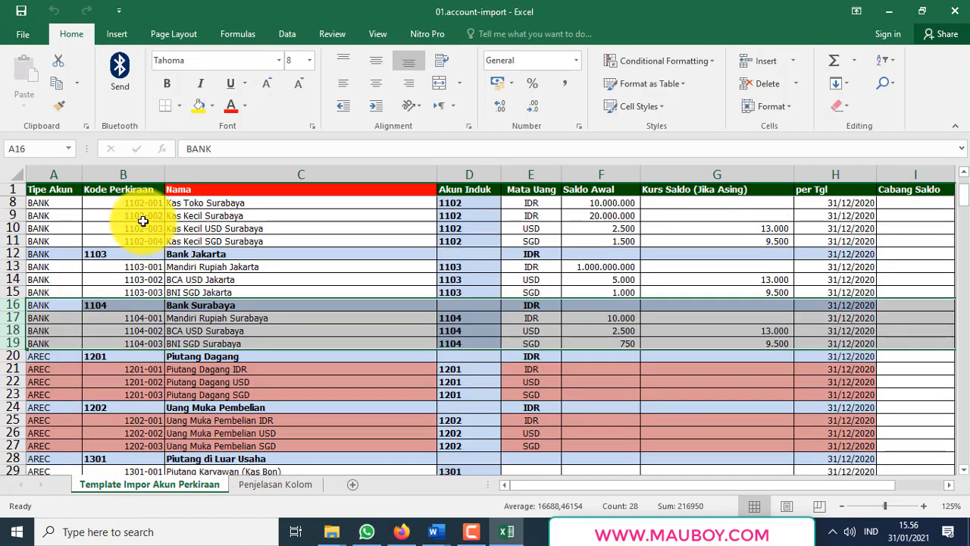
scroll(132, 251, down, 2)
click(61, 287)
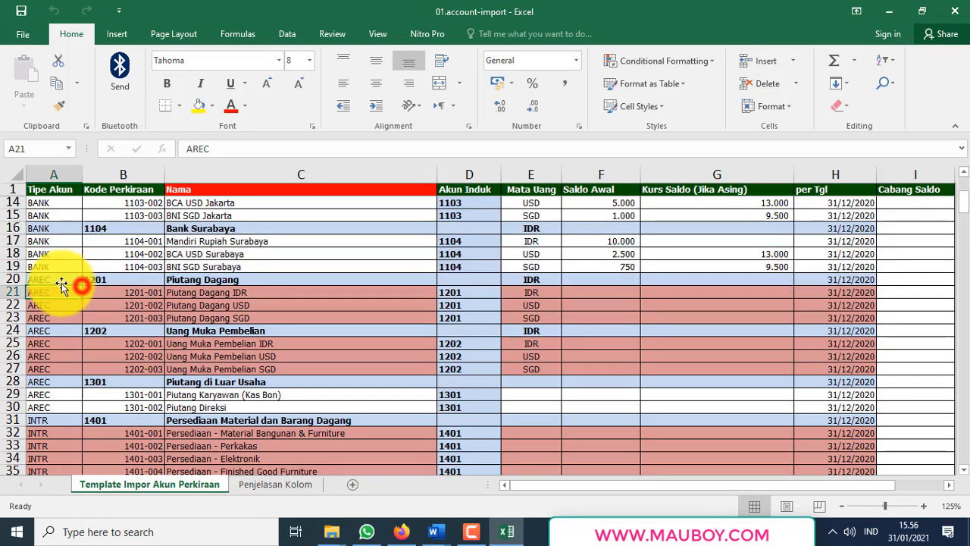
drag(19, 277, 22, 362)
scroll(22, 361, down, 2)
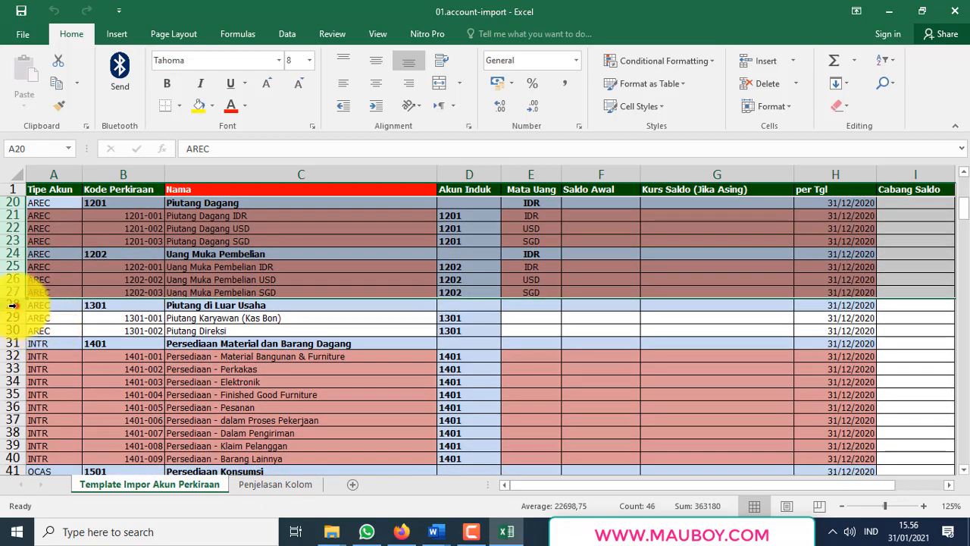
drag(12, 305, 14, 383)
scroll(18, 324, down, 1)
scroll(34, 384, down, 2)
scroll(11, 378, down, 2)
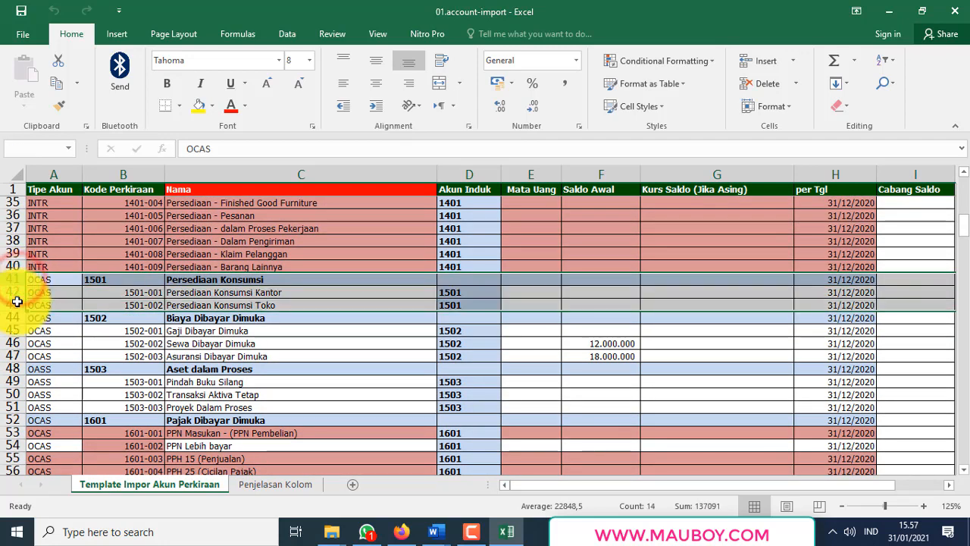
Compare the template's Tipe Akun column with its requirements on the Penjelasan Kolom sheet.
scroll(45, 284, up, 2)
click(63, 244)
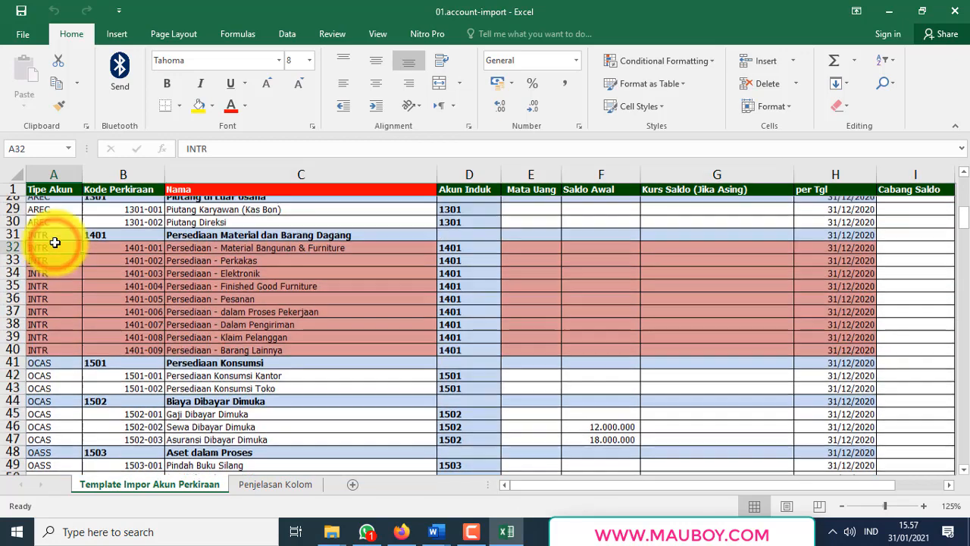
scroll(57, 243, up, 6)
scroll(56, 242, down, 4)
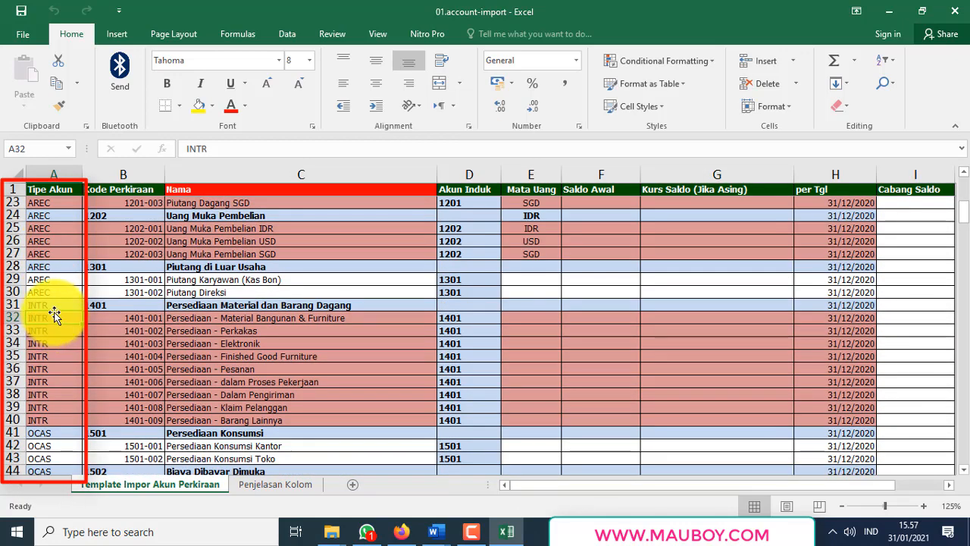
click(274, 485)
scroll(254, 372, up, 6)
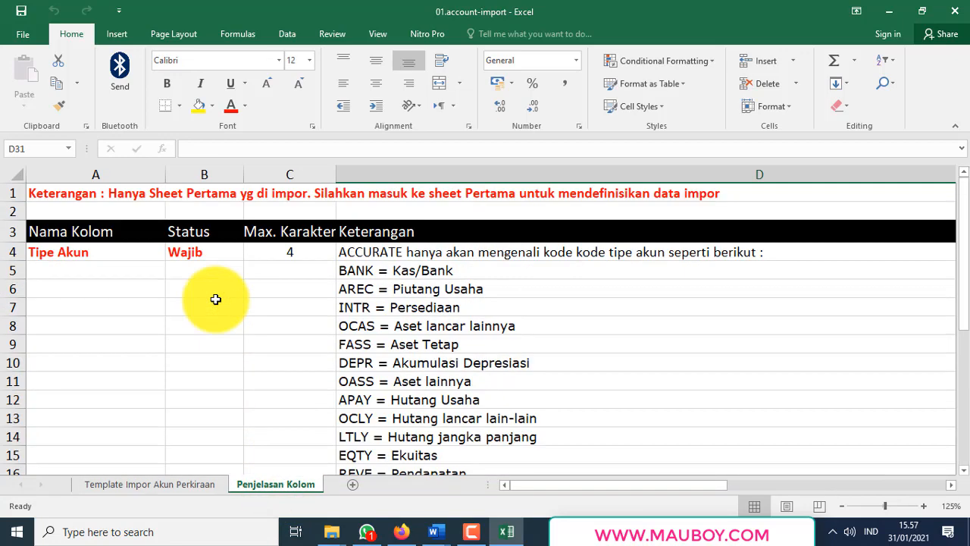
scroll(215, 299, down, 2)
scroll(216, 300, up, 2)
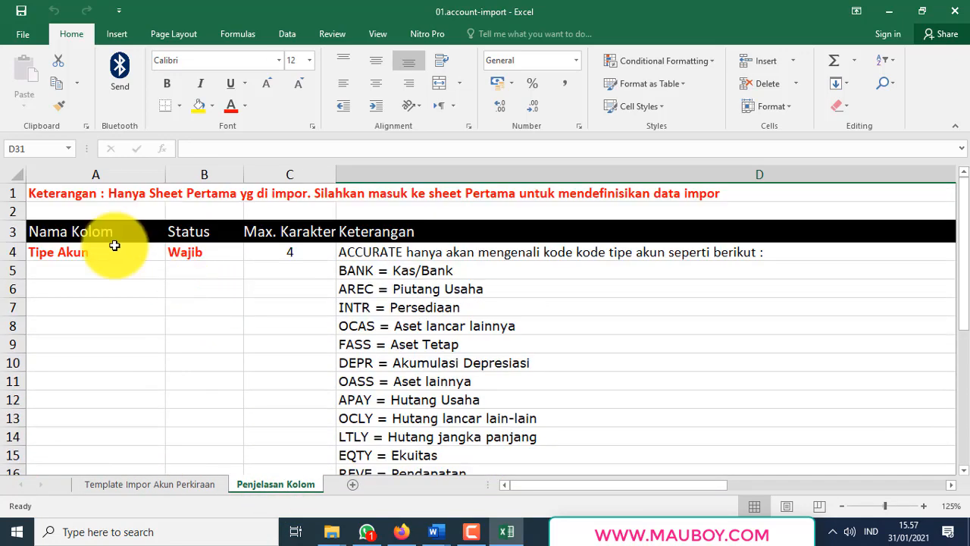
click(7, 254)
drag(6, 254, 32, 464)
scroll(115, 395, down, 3)
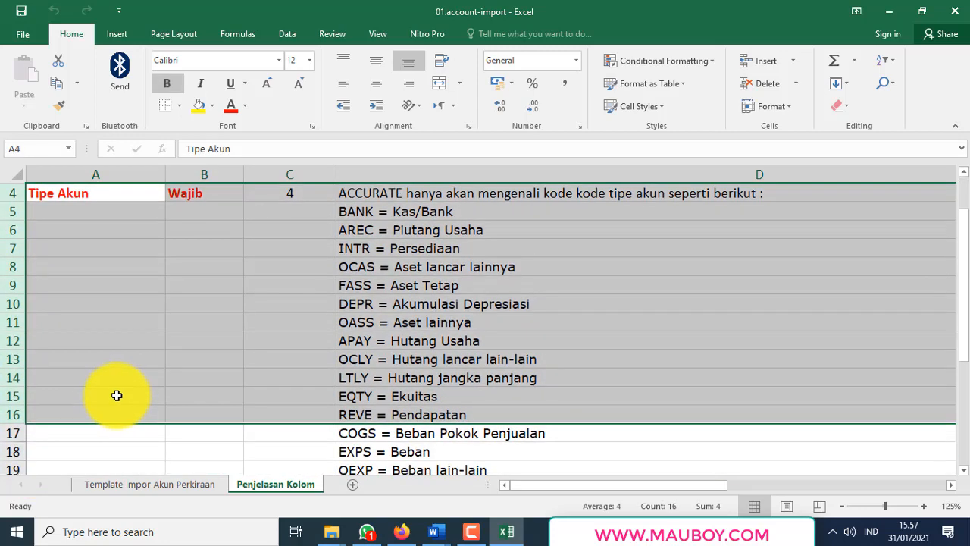
scroll(117, 394, up, 2)
Go through the account type codes from BANK to OINC listed in the Keterangan column.
click(342, 209)
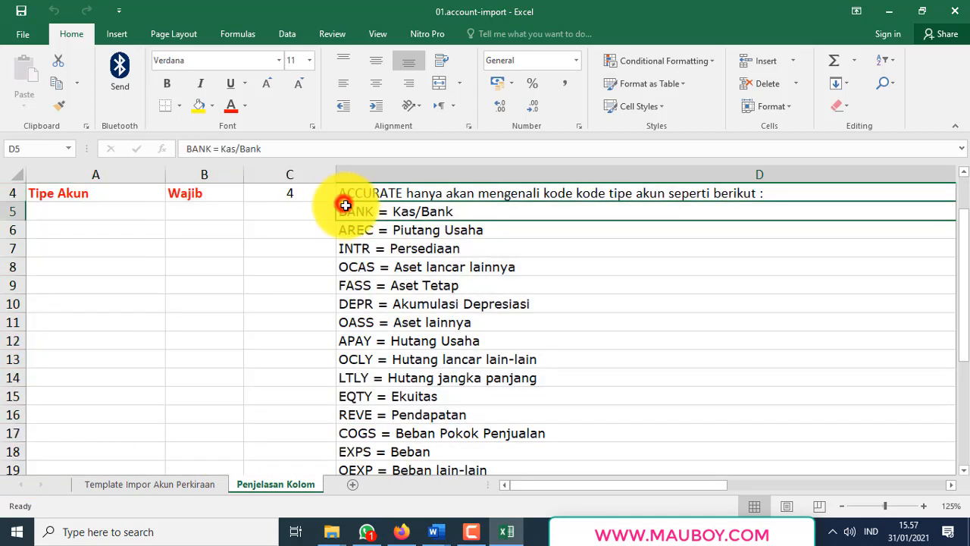
click(369, 230)
click(370, 248)
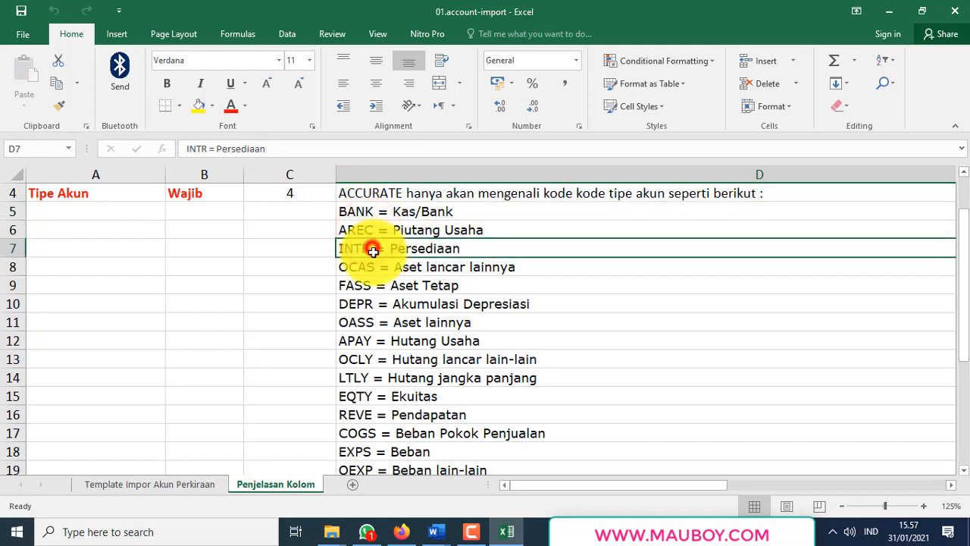
click(369, 266)
click(371, 306)
click(368, 359)
click(368, 396)
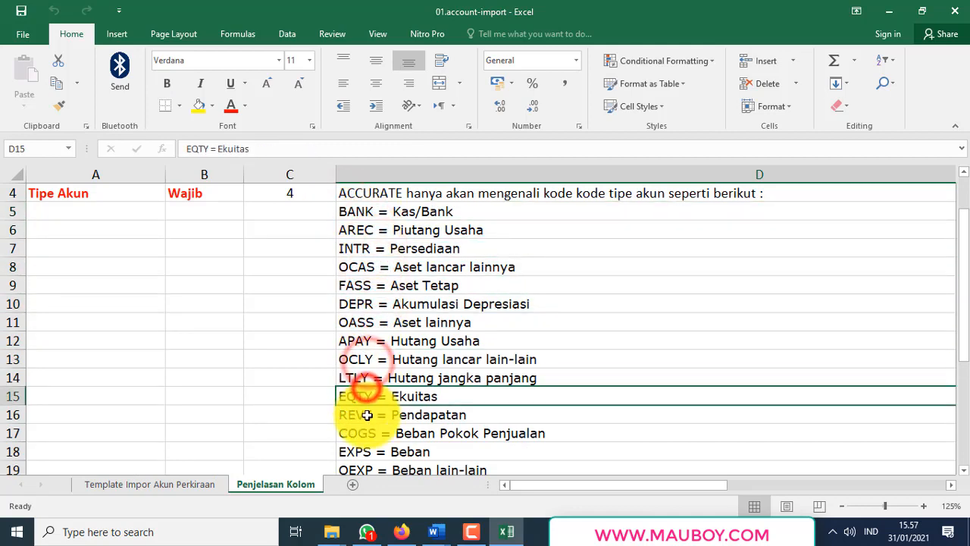
scroll(369, 415, down, 1)
click(371, 433)
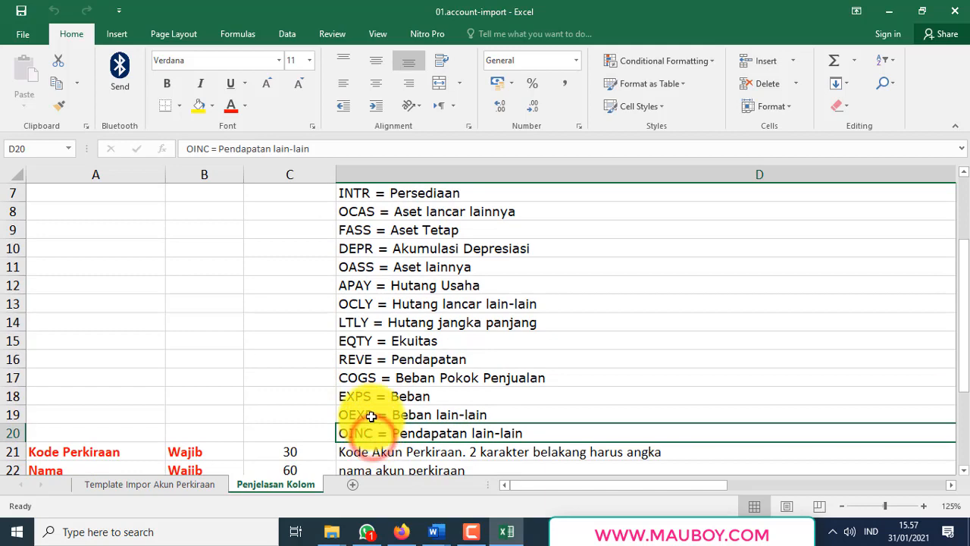
click(371, 414)
click(372, 396)
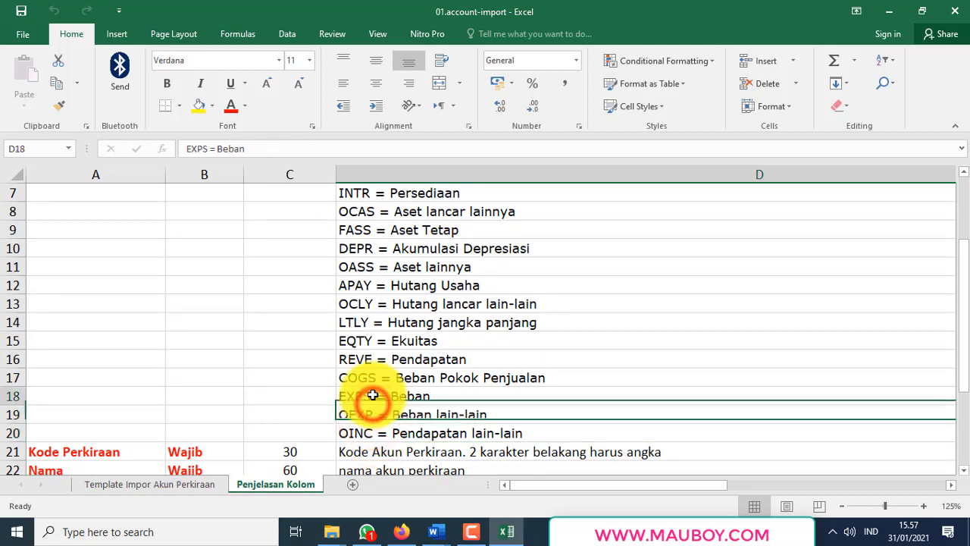
click(368, 323)
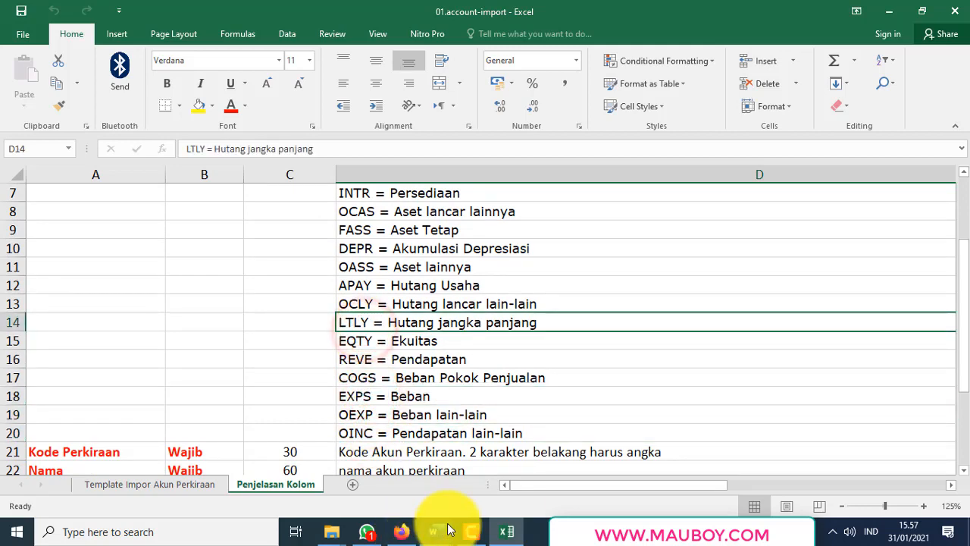
Return to the Template Impor Akun Perkiraan sheet and review the account types down to the Hutang Pajak group.
click(129, 485)
click(49, 343)
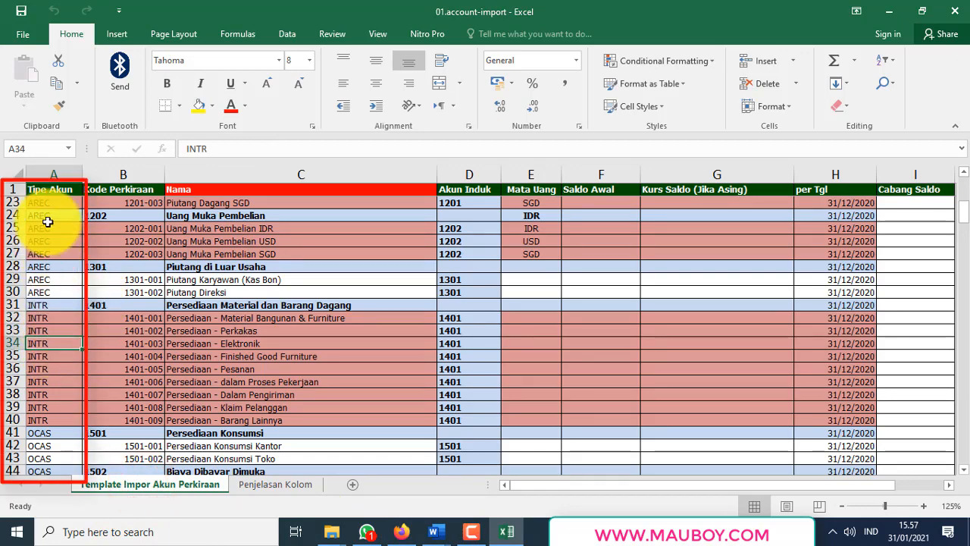
scroll(47, 222, up, 1)
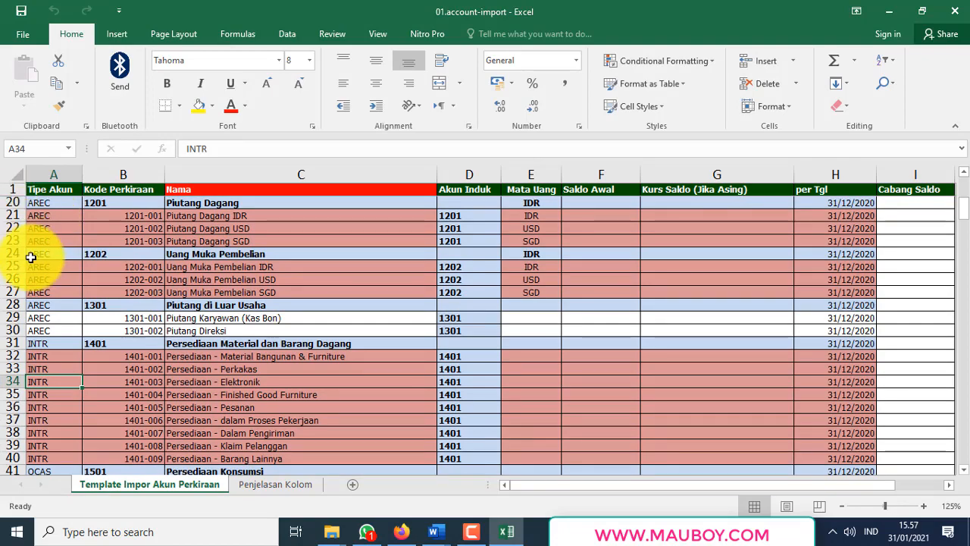
scroll(33, 270, down, 4)
scroll(53, 374, down, 5)
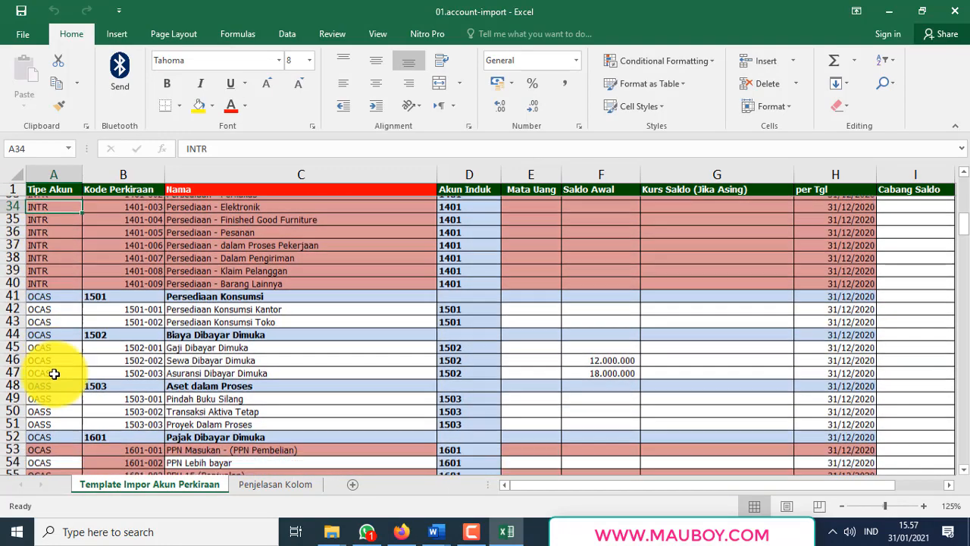
scroll(54, 374, down, 3)
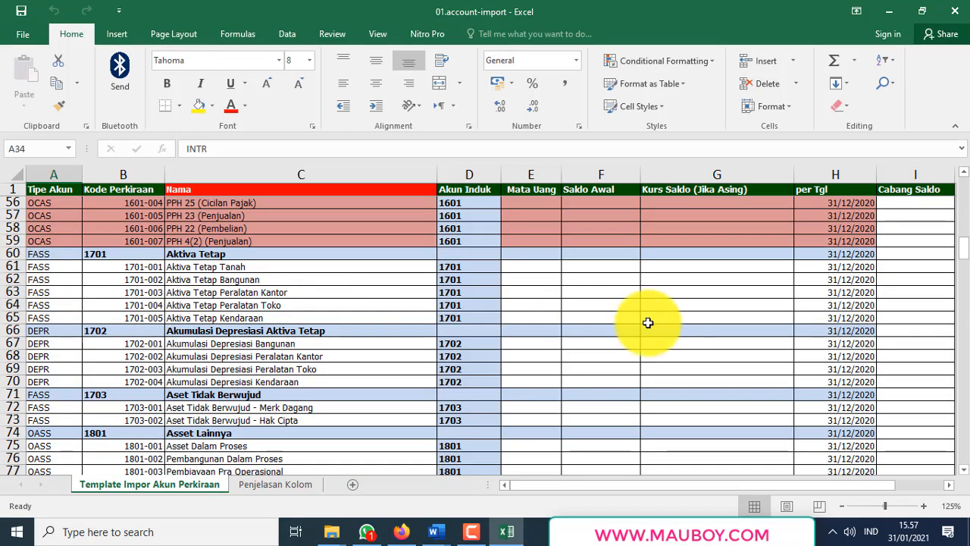
drag(964, 250, 964, 292)
click(198, 367)
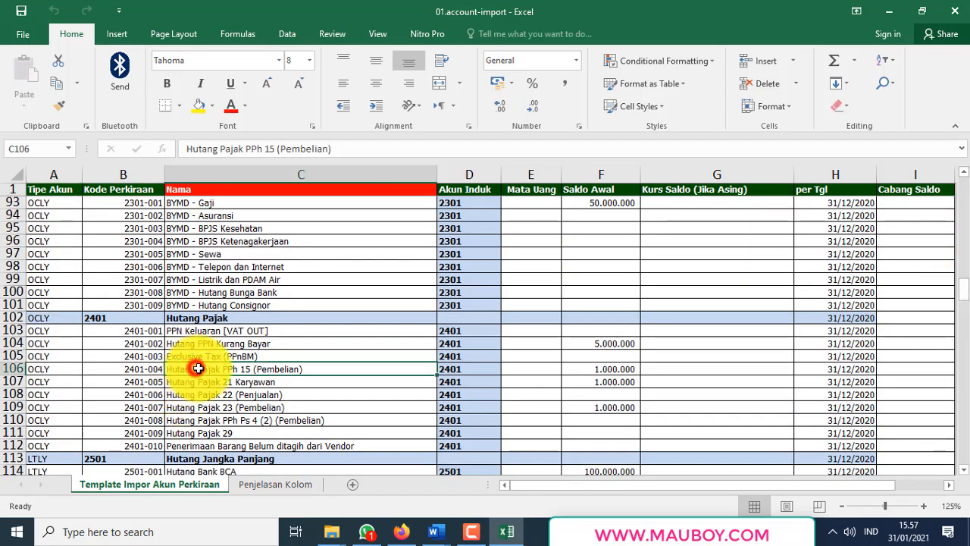
Switch to Accurate Online in Firefox, open the Excel import page for Akun Perkiraan and look at its import file chooser.
click(403, 535)
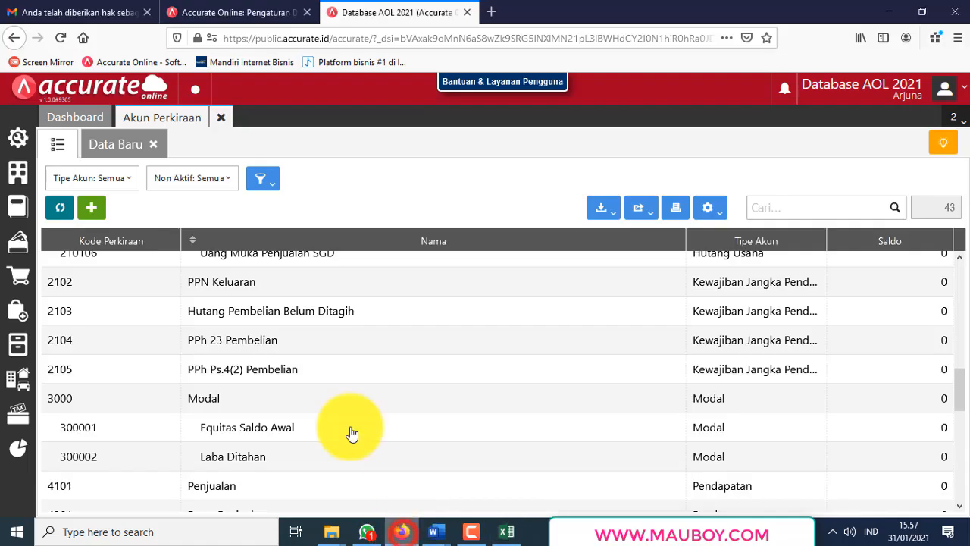
click(20, 214)
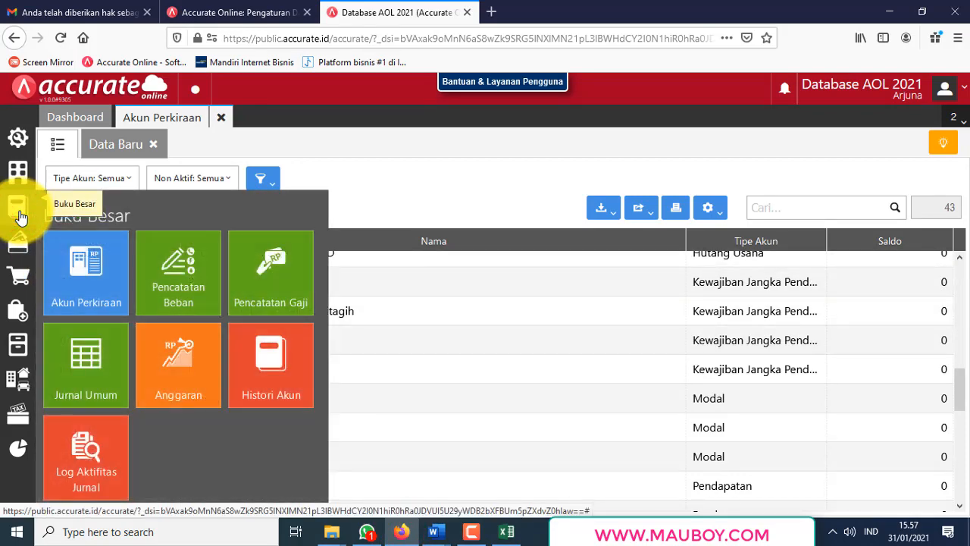
click(455, 162)
click(610, 210)
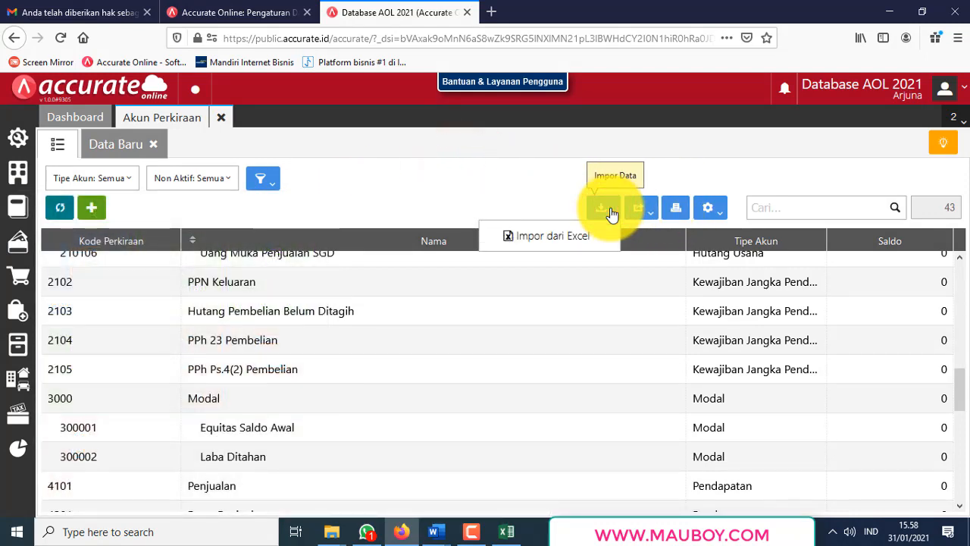
click(564, 241)
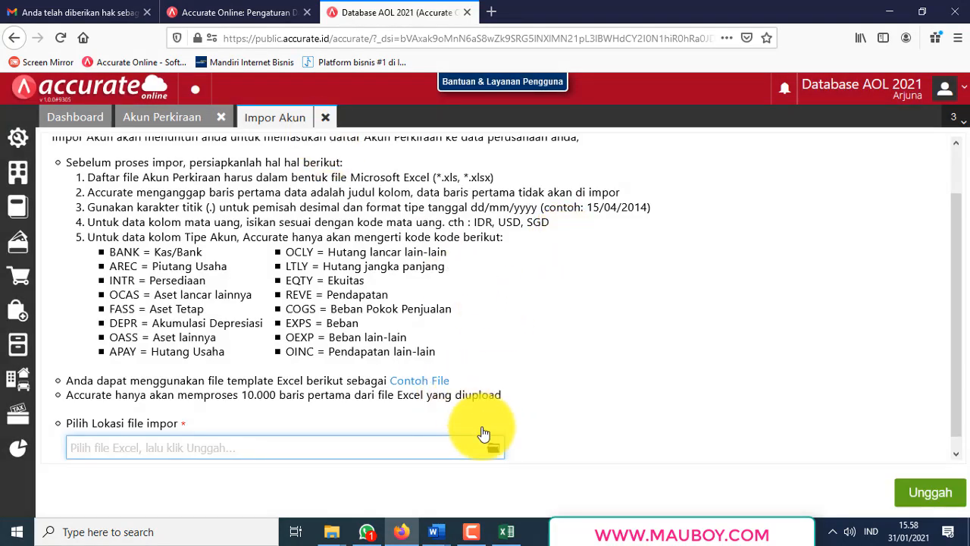
click(491, 448)
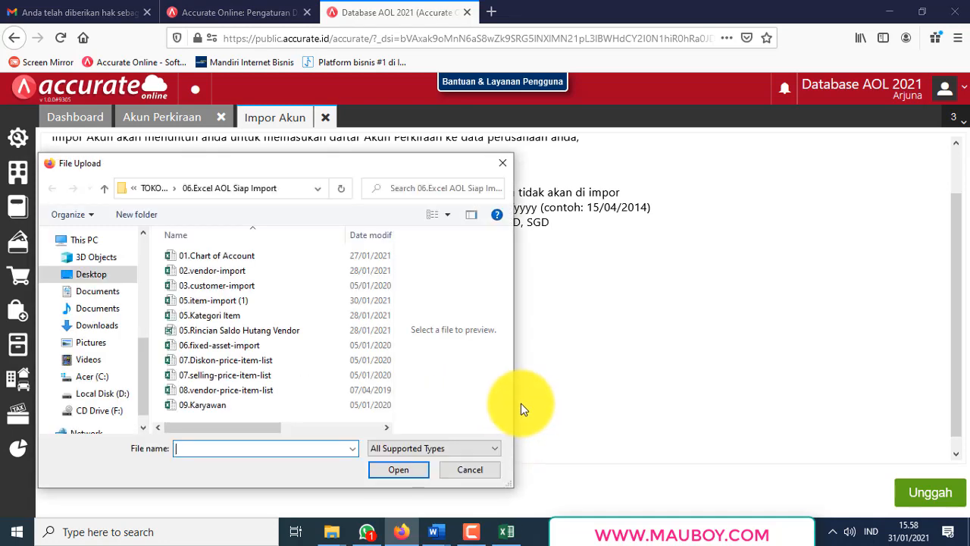
click(473, 469)
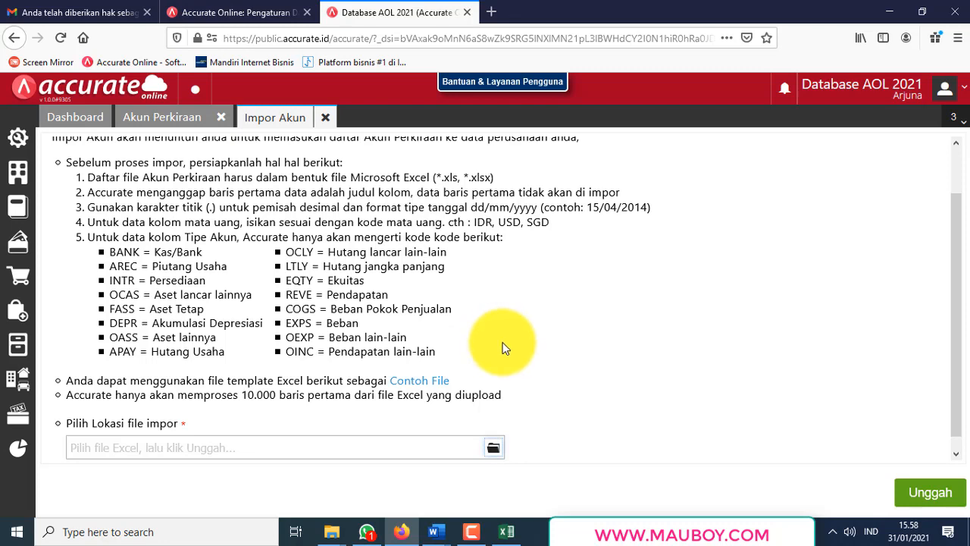
Open the Contoh File template in Excel and enable editing on its Template Impor Akun Perkiraan sheet.
click(416, 393)
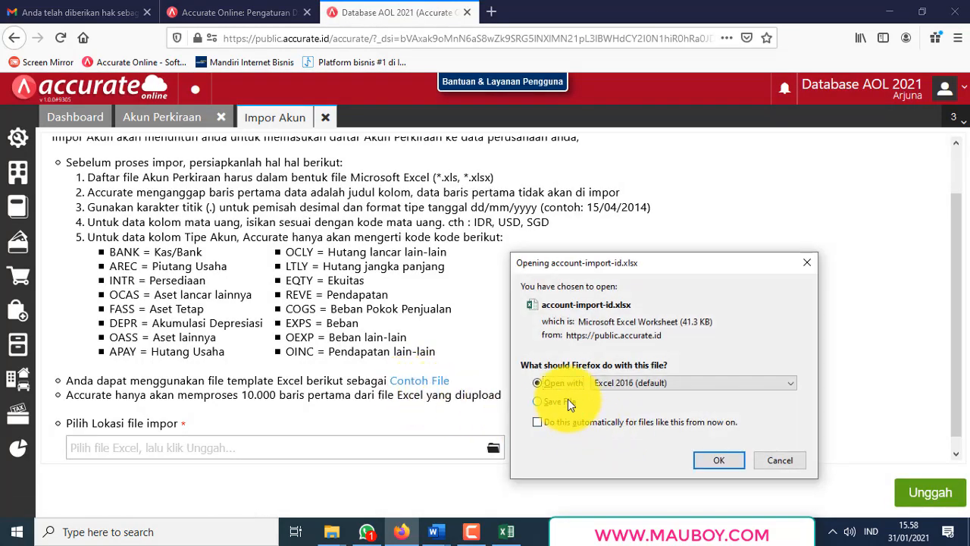
click(719, 460)
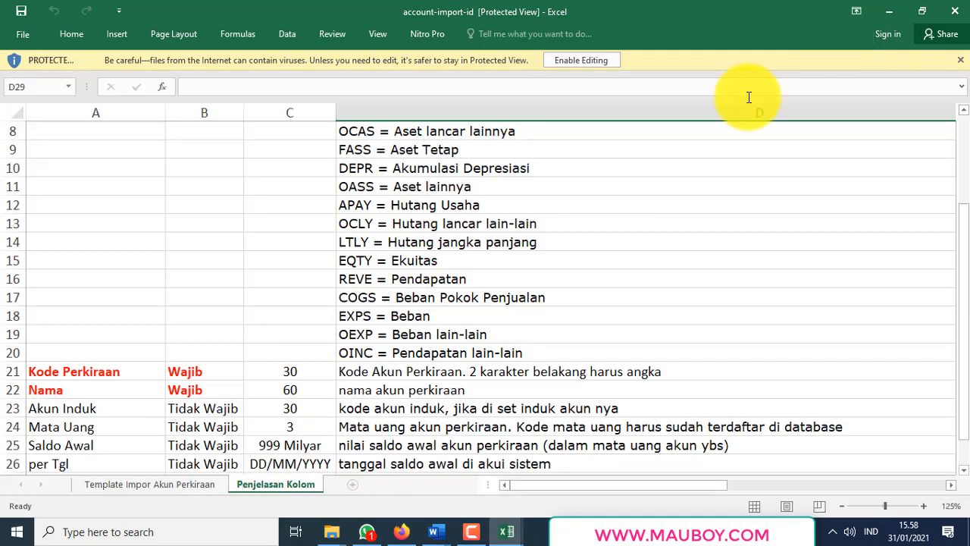
click(194, 494)
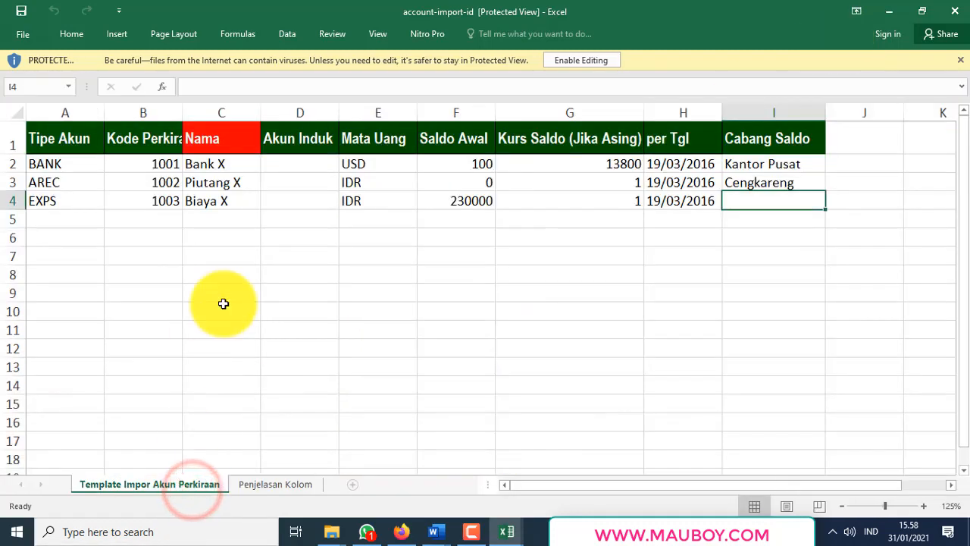
click(581, 60)
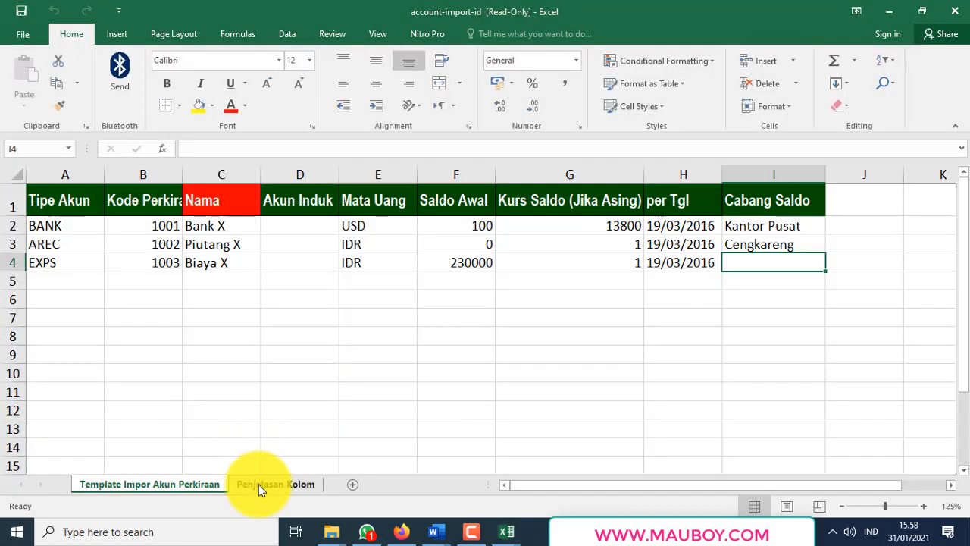
Review the column requirements on the sample file's Penjelasan Kolom sheet and return to its template sheet.
click(259, 485)
scroll(226, 413, down, 5)
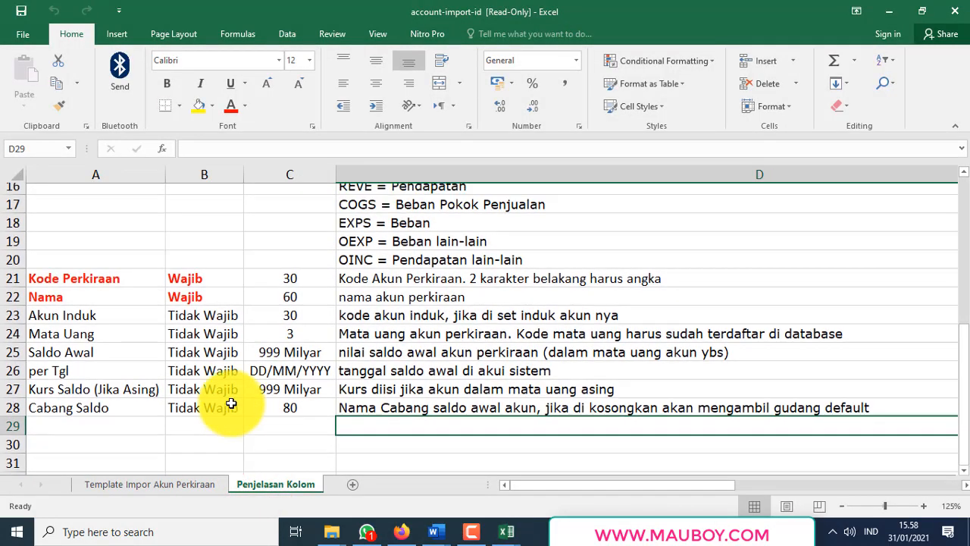
scroll(231, 404, up, 7)
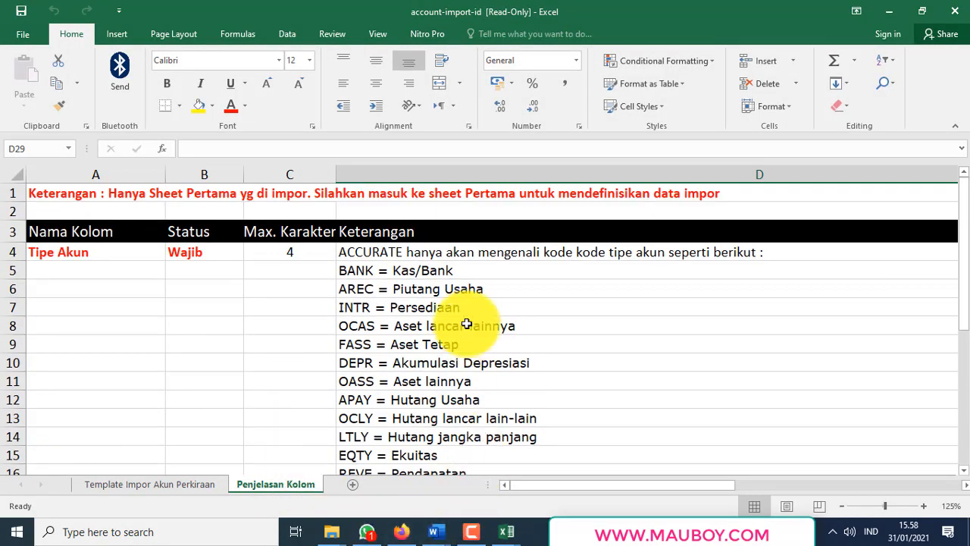
click(505, 532)
click(403, 308)
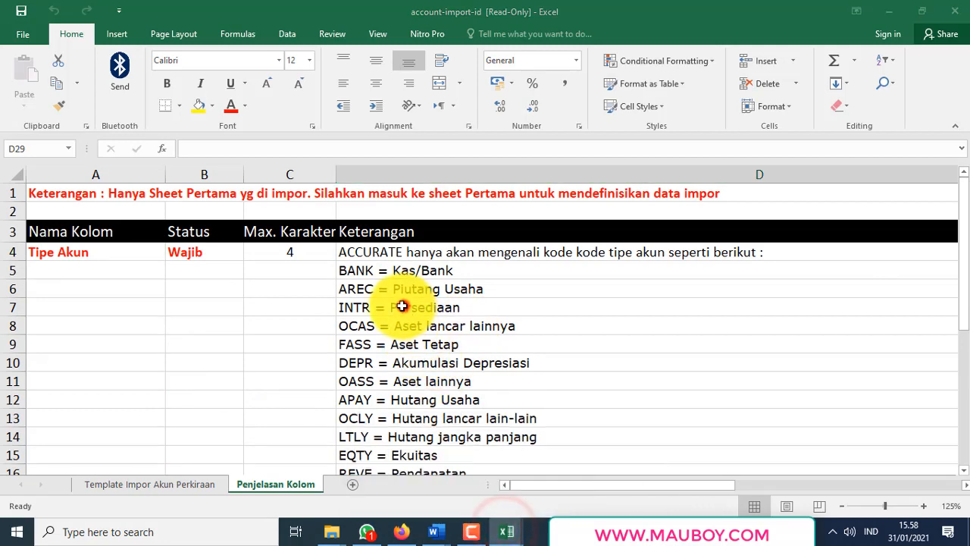
click(183, 482)
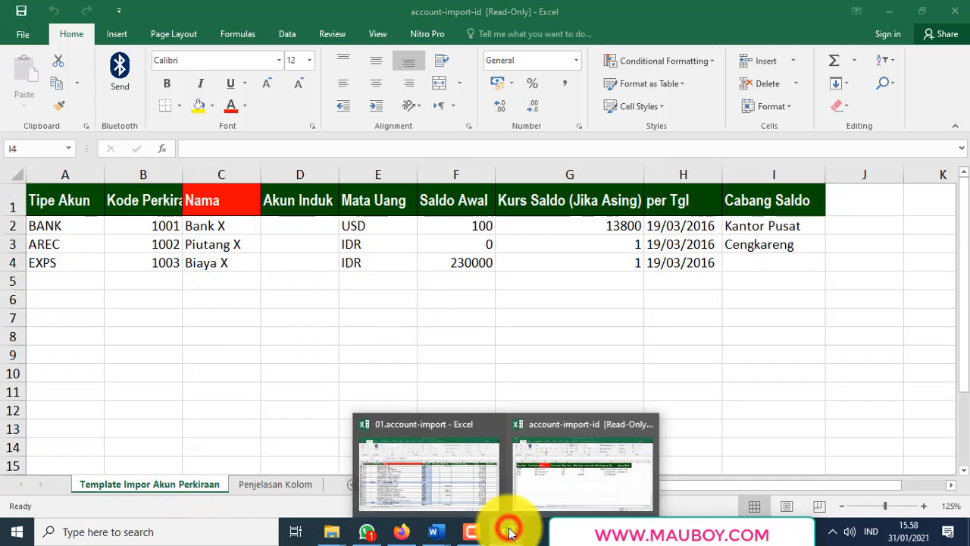
Switch to the 01.account-import workbook and check its file in the File Excel Setup Awal 2021 folder.
click(403, 471)
scroll(318, 409, down, 3)
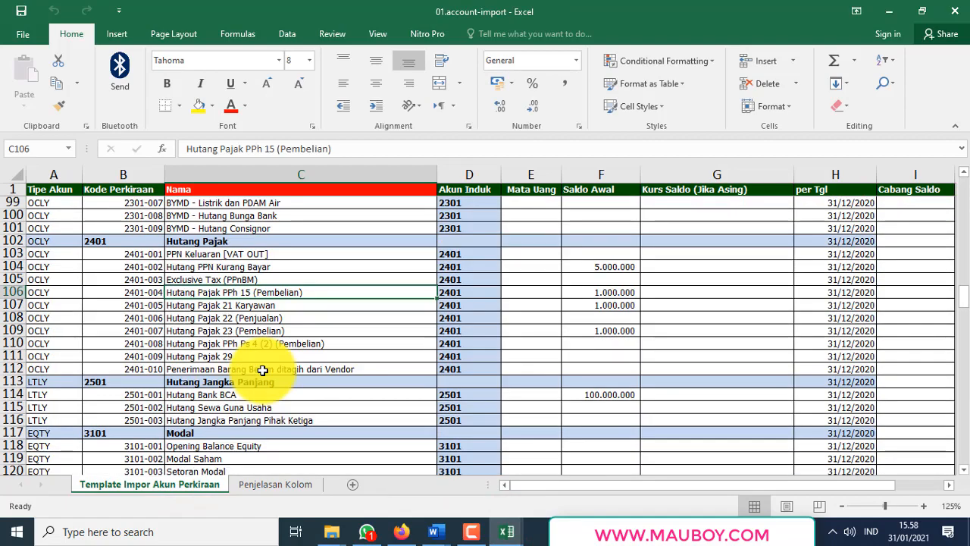
click(332, 531)
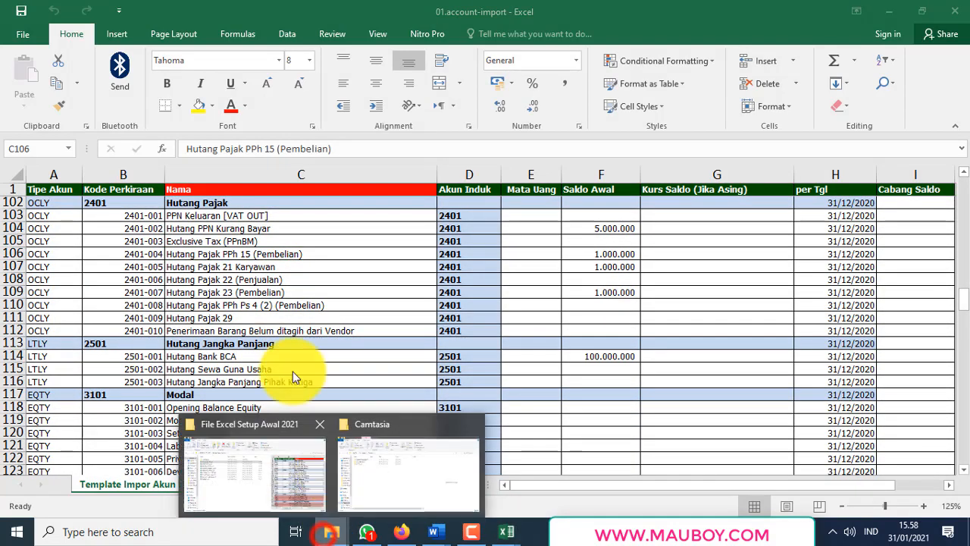
click(271, 451)
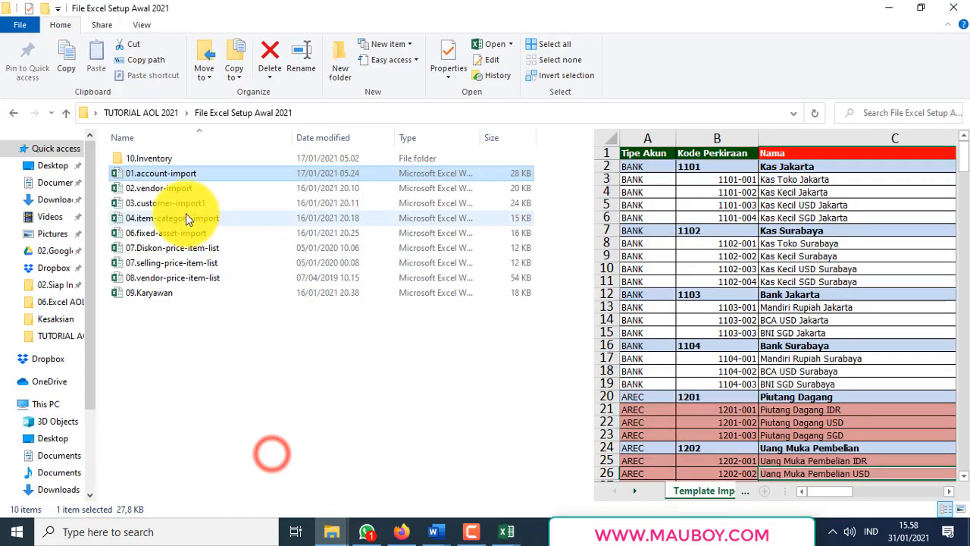
mouse_move(508, 532)
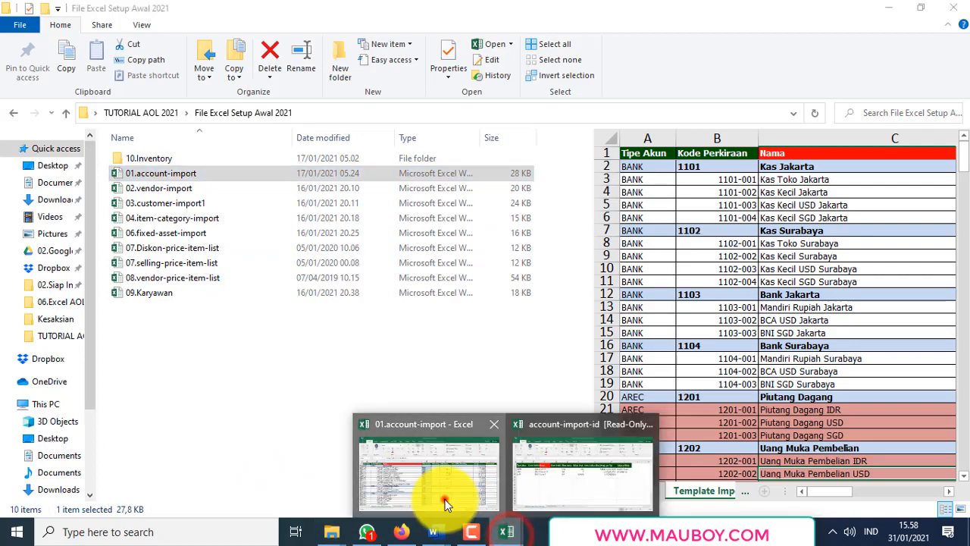
click(445, 498)
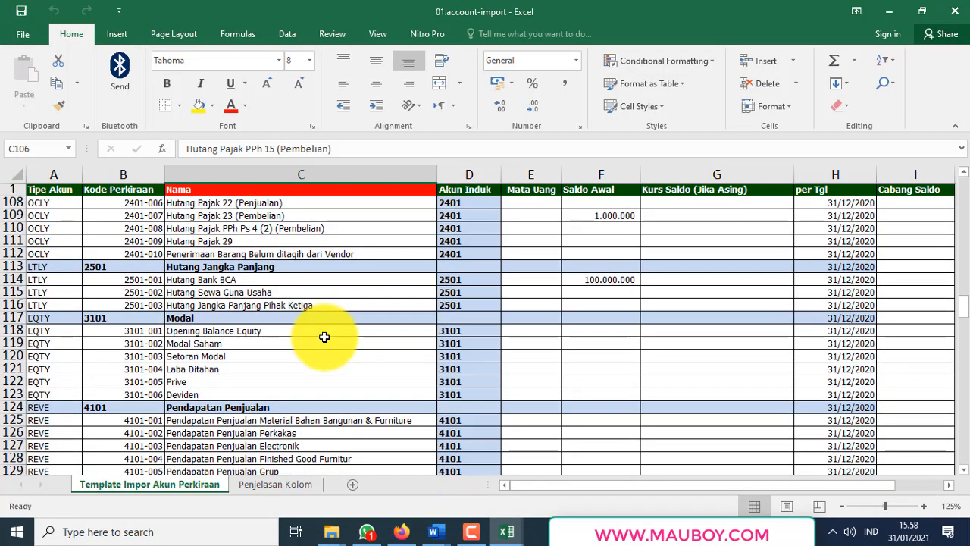
Examine the REVE account groups from Pendapatan Penjualan to Retur Penjualan, highlighting rows of the sales and invoice discount groups.
scroll(324, 336, down, 2)
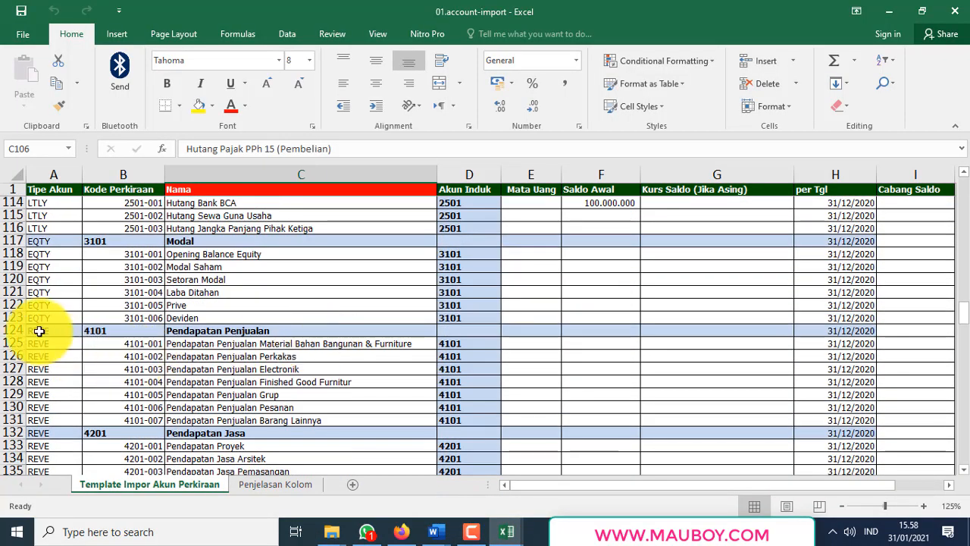
drag(11, 330, 16, 410)
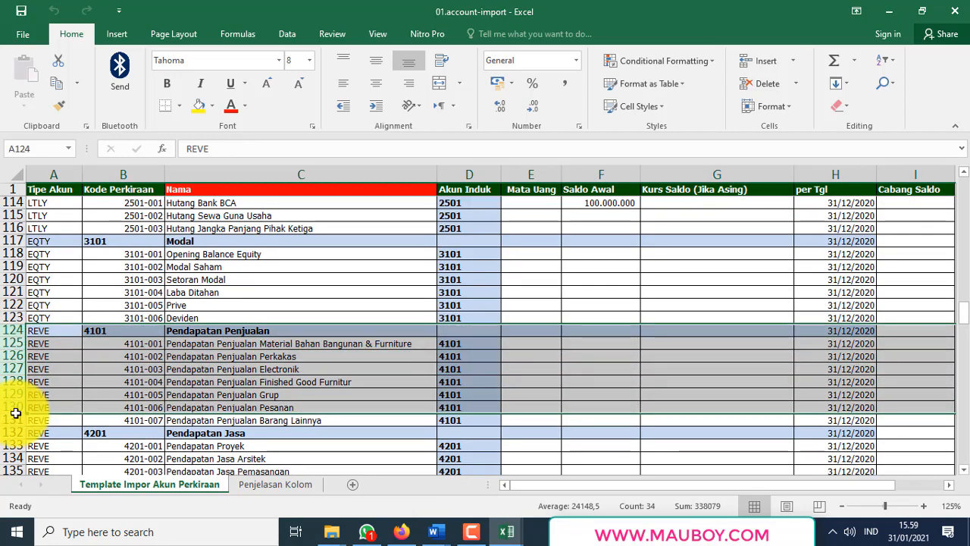
scroll(16, 413, down, 9)
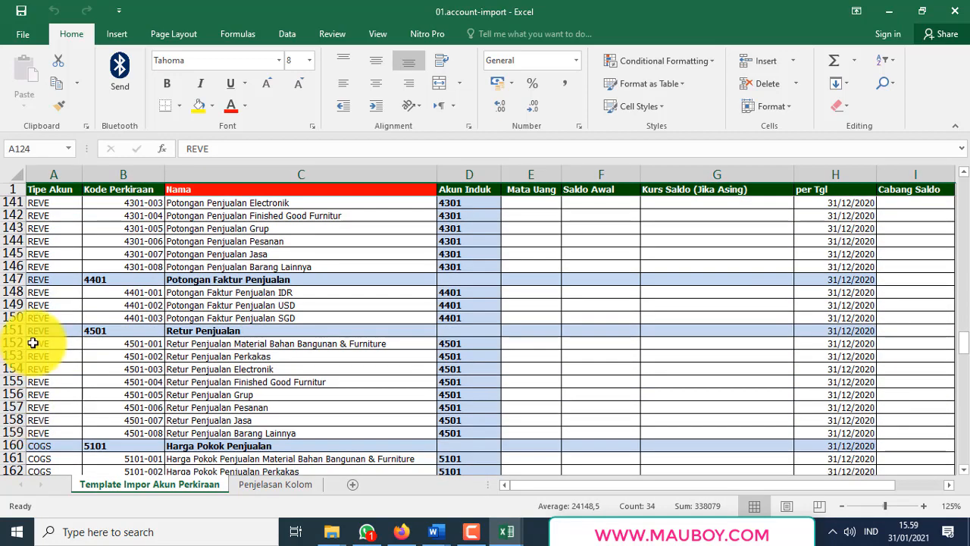
drag(18, 278, 16, 403)
Examine the COGS accounts under Harga Pokok Penjualan, highlighting the group's first rows.
scroll(17, 403, down, 2)
click(217, 368)
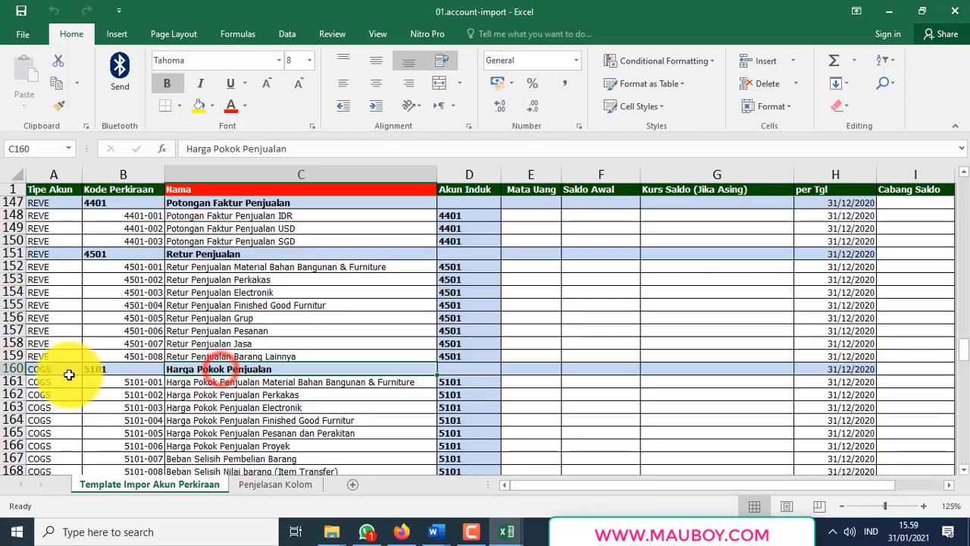
drag(13, 368, 18, 459)
Examine the EXPS accounts from Biaya Penjualan to Biaya Administrasi dan Umum, highlighting the first Biaya Penjualan rows.
scroll(36, 384, down, 5)
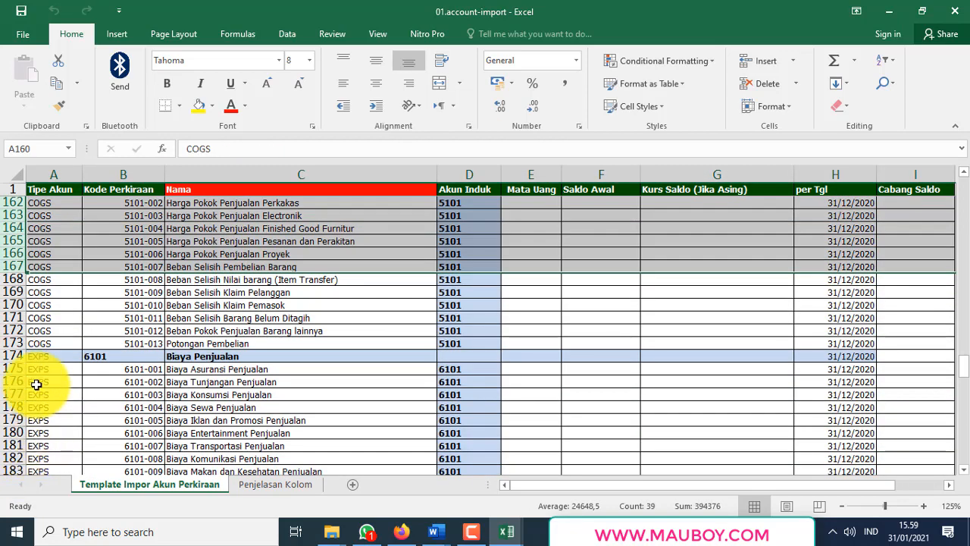
drag(16, 356, 17, 431)
scroll(29, 401, down, 1)
click(38, 319)
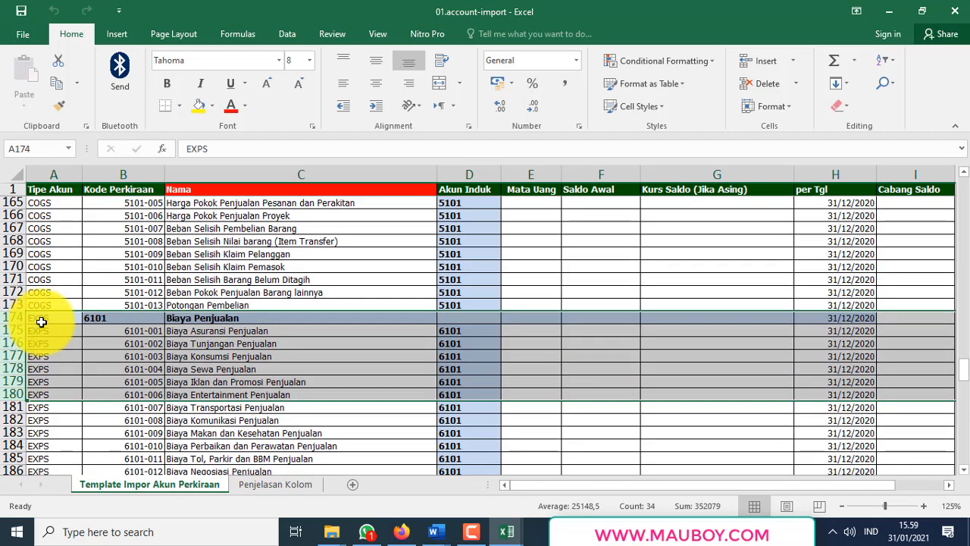
click(38, 343)
scroll(127, 379, down, 5)
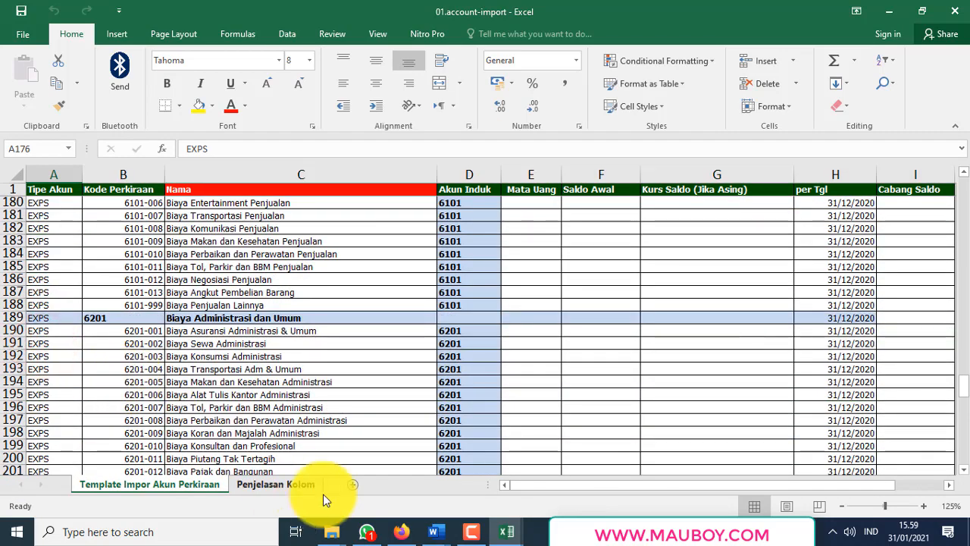
Highlight the account type codes from BANK to EQTY on the Penjelasan Kolom sheet.
click(290, 488)
scroll(305, 346, up, 2)
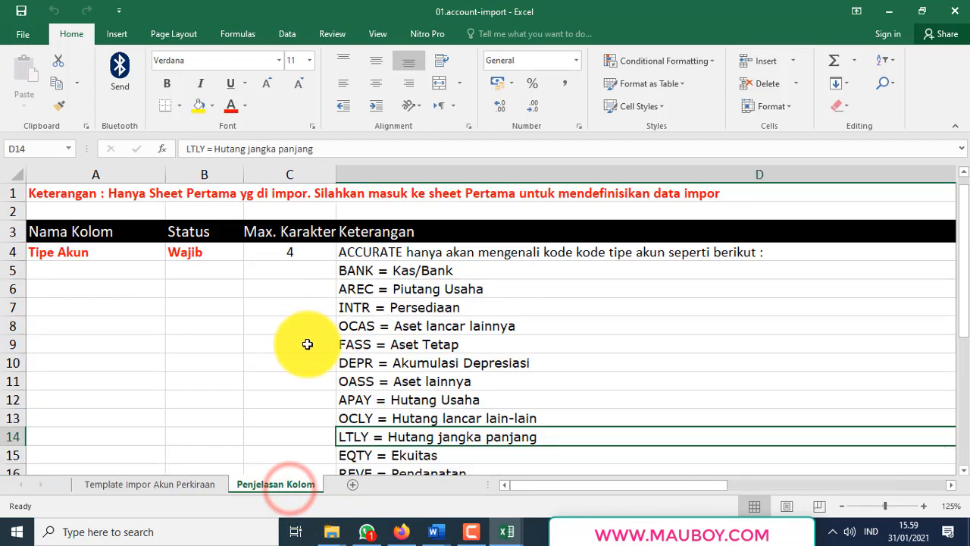
click(358, 270)
drag(358, 270, 353, 448)
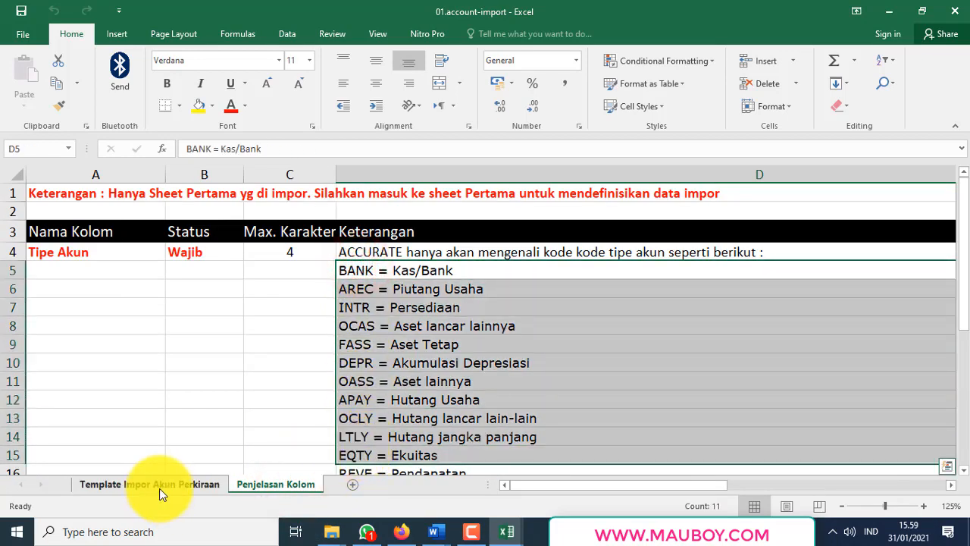
Return to the Template Impor Akun Perkiraan sheet and review the remaining expense groups down to the OEXP exchange-difference accounts.
click(160, 489)
scroll(148, 417, down, 4)
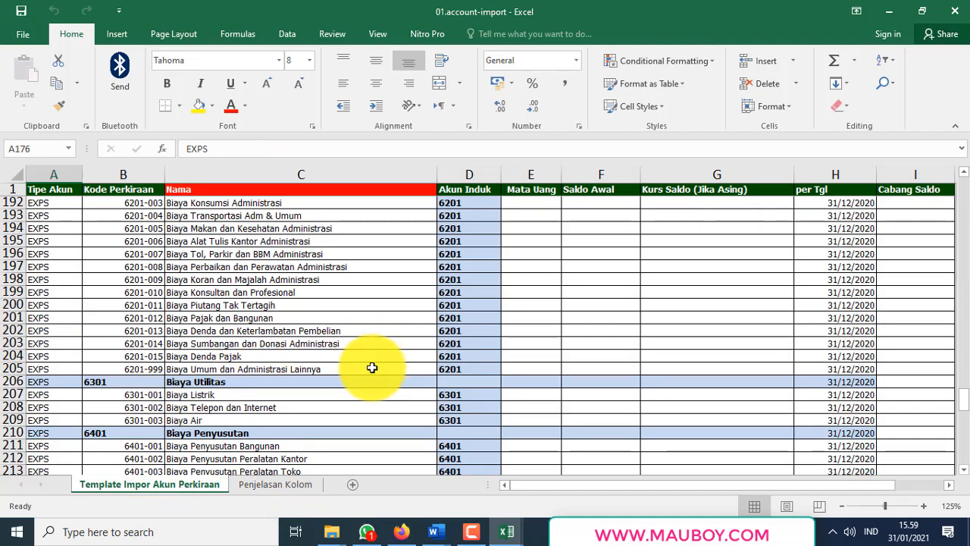
scroll(348, 361, down, 5)
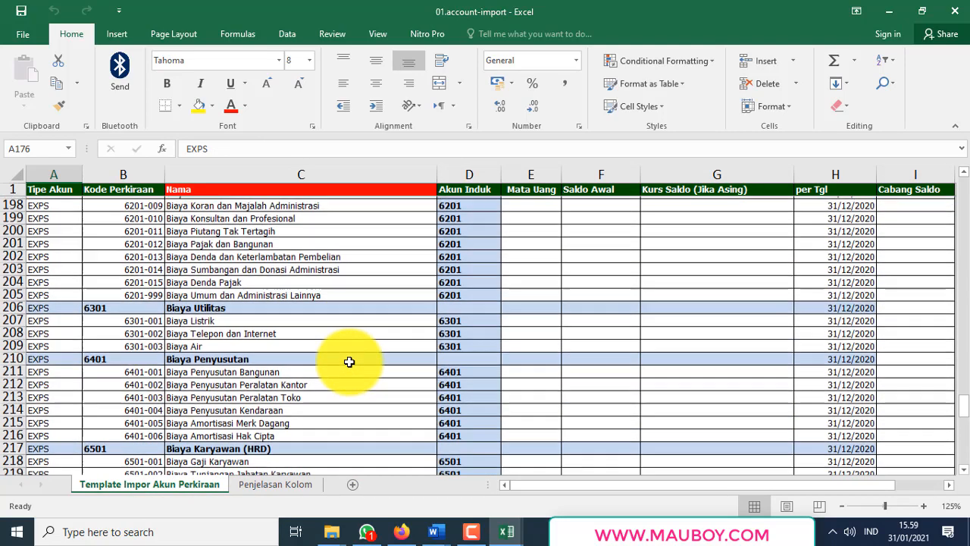
scroll(348, 361, down, 5)
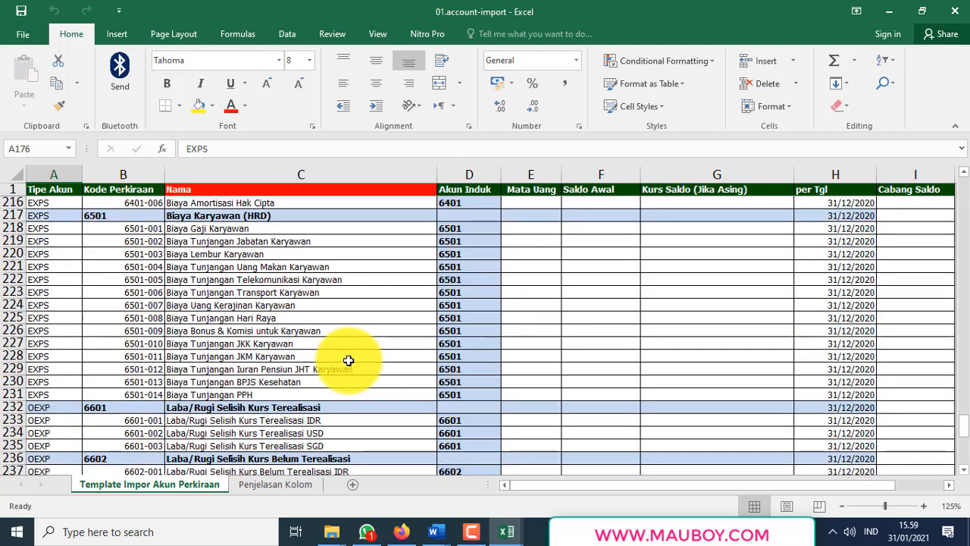
Highlight the Tipe Akun, Kode Perkiraan, Nama and Akun Induk columns one after another from the template's first rows.
scroll(347, 356, up, 14)
scroll(350, 349, up, 10)
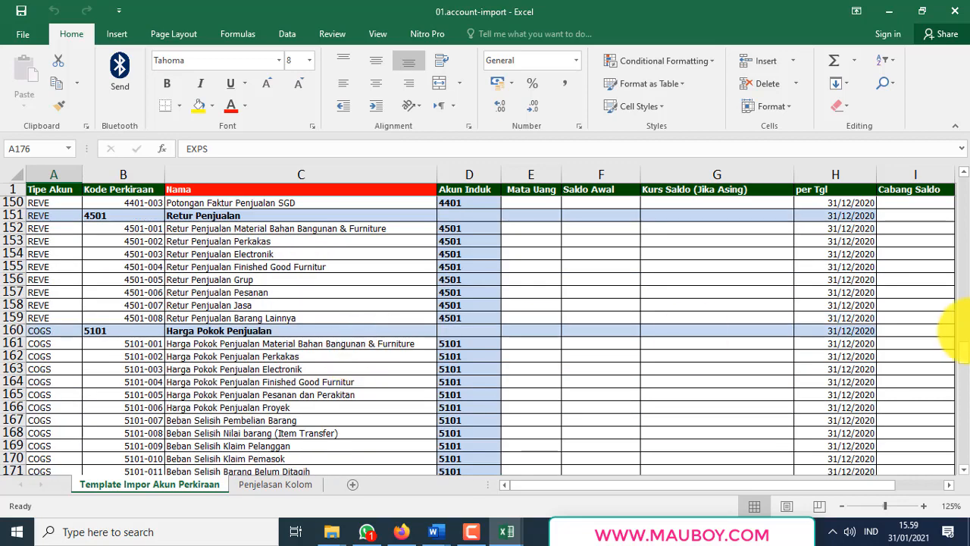
drag(964, 318, 964, 186)
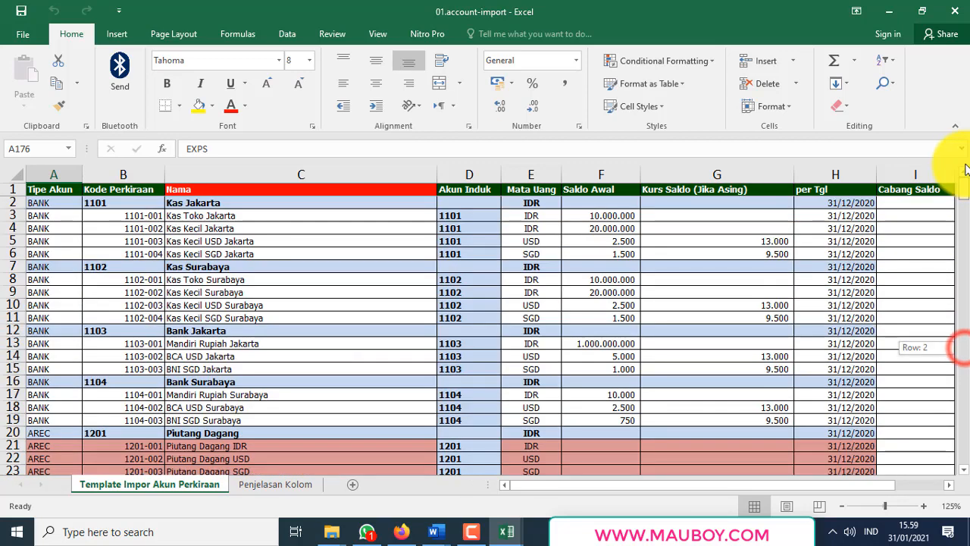
click(57, 175)
click(134, 176)
click(205, 177)
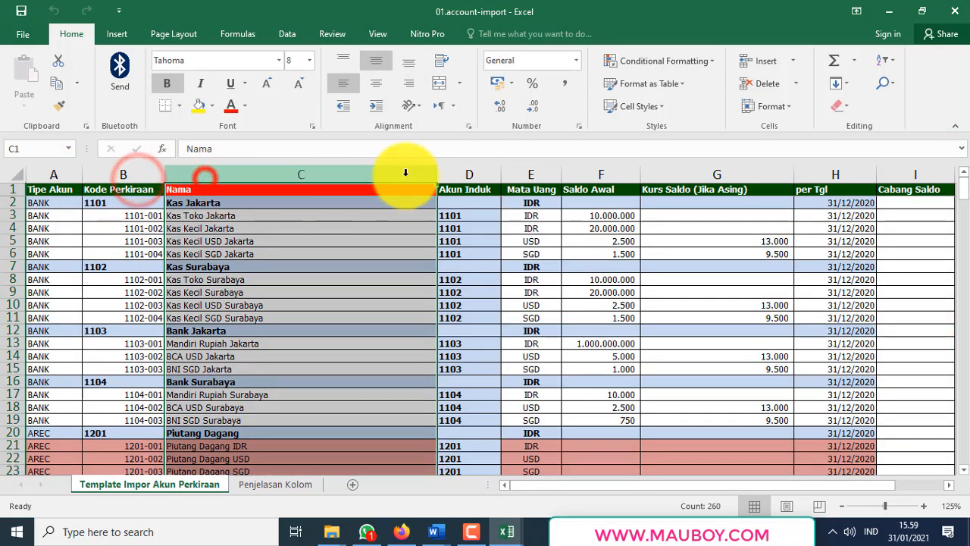
click(469, 175)
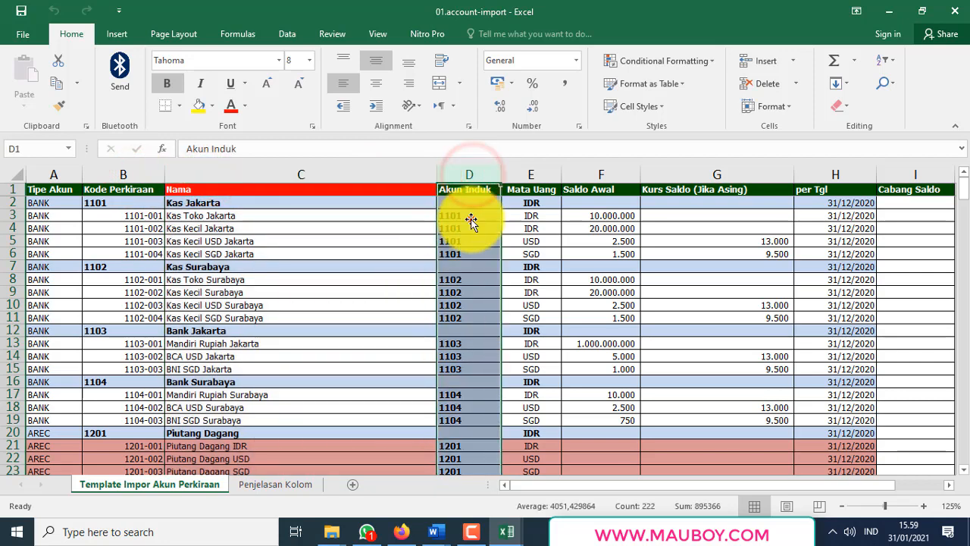
Highlight the Mata Uang and Saldo Awal columns, including the opening balances of the BANK accounts in rows 3 to 19.
click(540, 176)
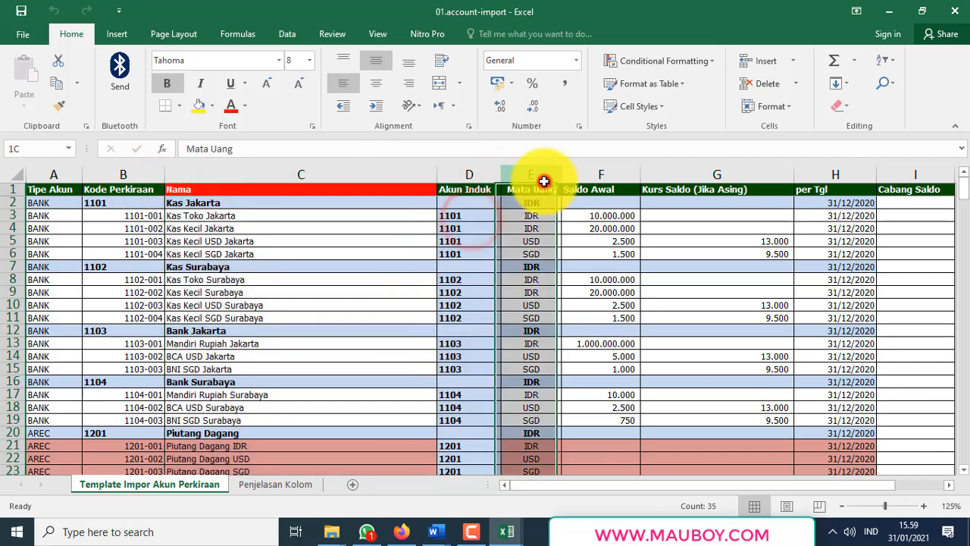
click(605, 176)
click(593, 215)
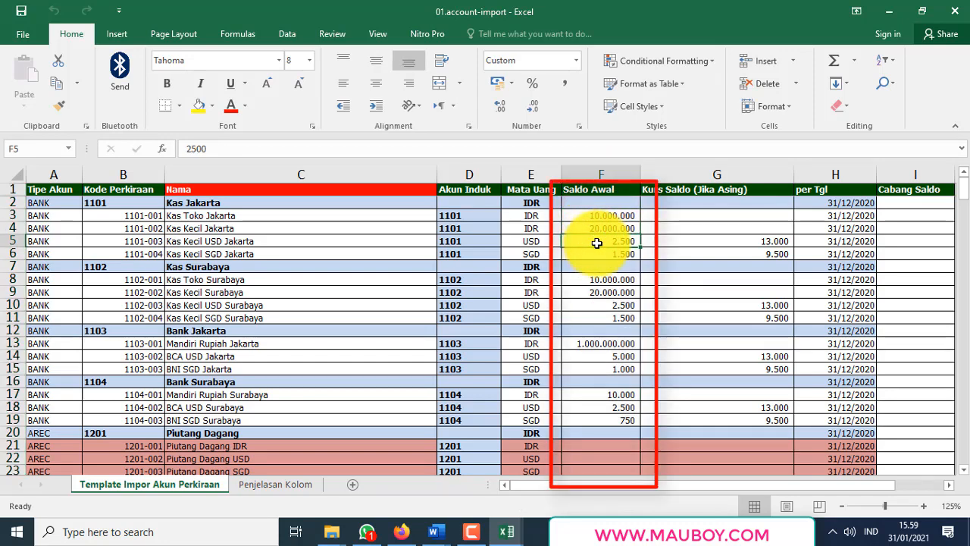
click(602, 228)
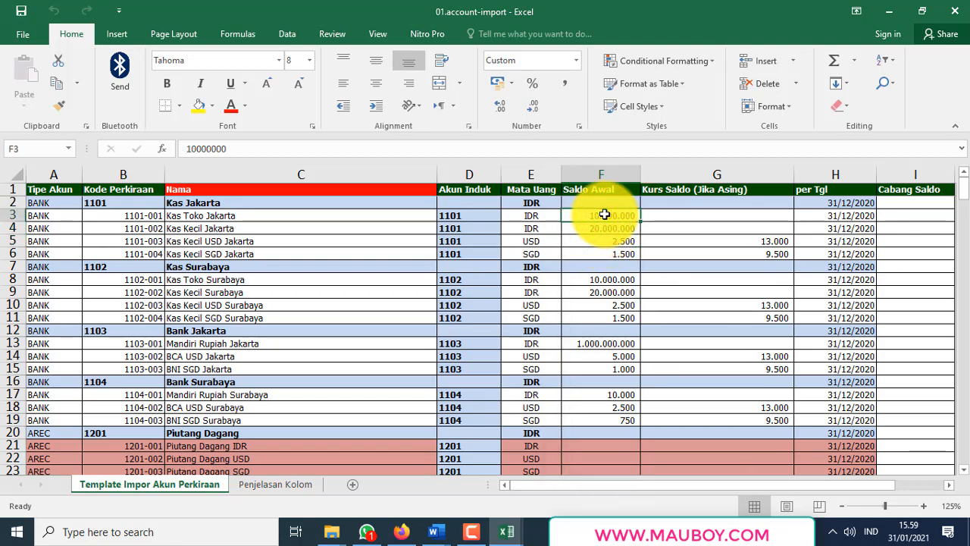
drag(604, 219, 622, 417)
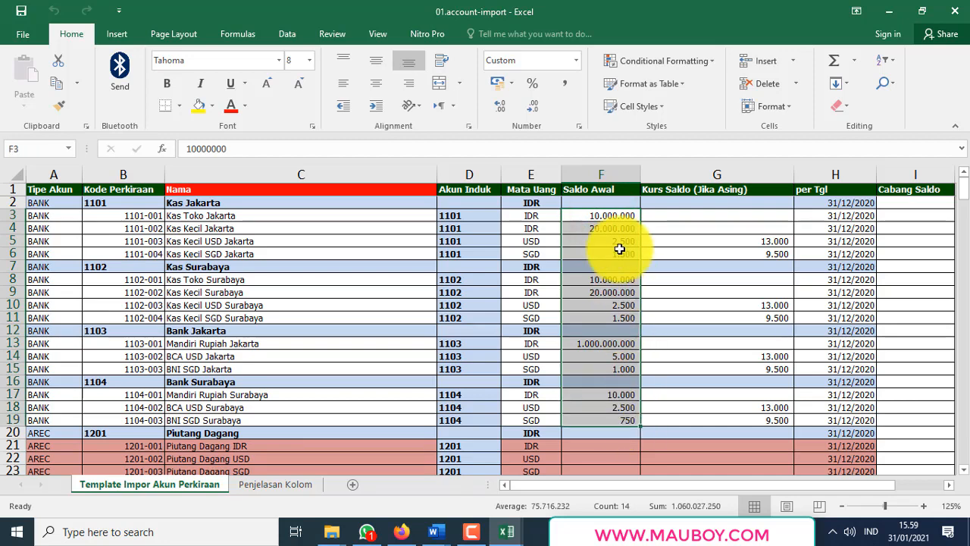
click(597, 215)
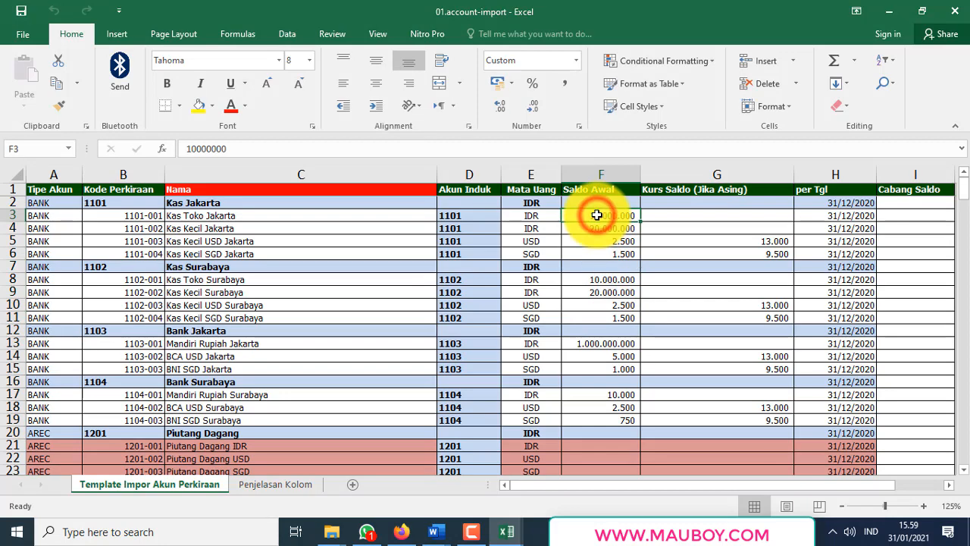
drag(597, 215, 604, 414)
Highlight the currency, balance, exchange rate and date cells E5:H11, and then the Piutang Dagang rows 21 to 23.
click(649, 243)
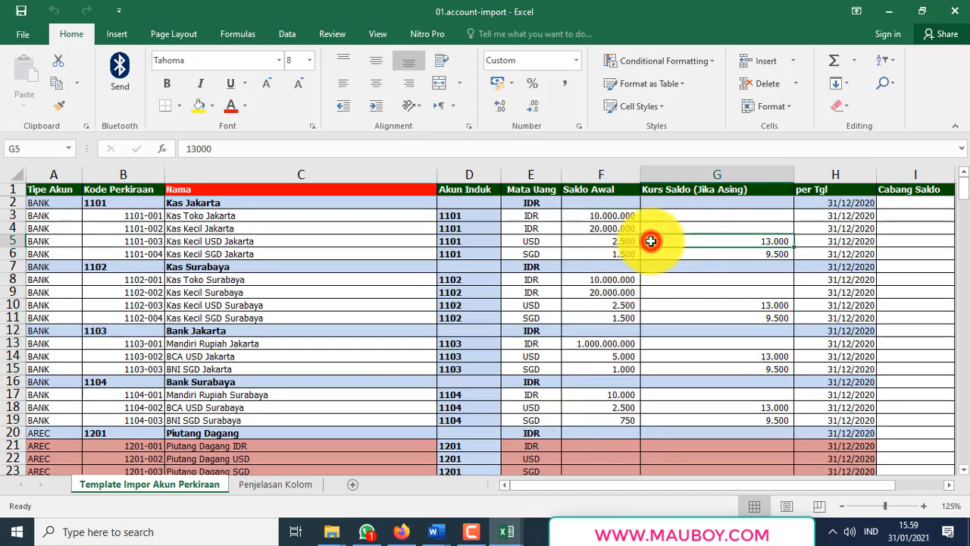
drag(537, 239, 856, 316)
scroll(767, 356, down, 1)
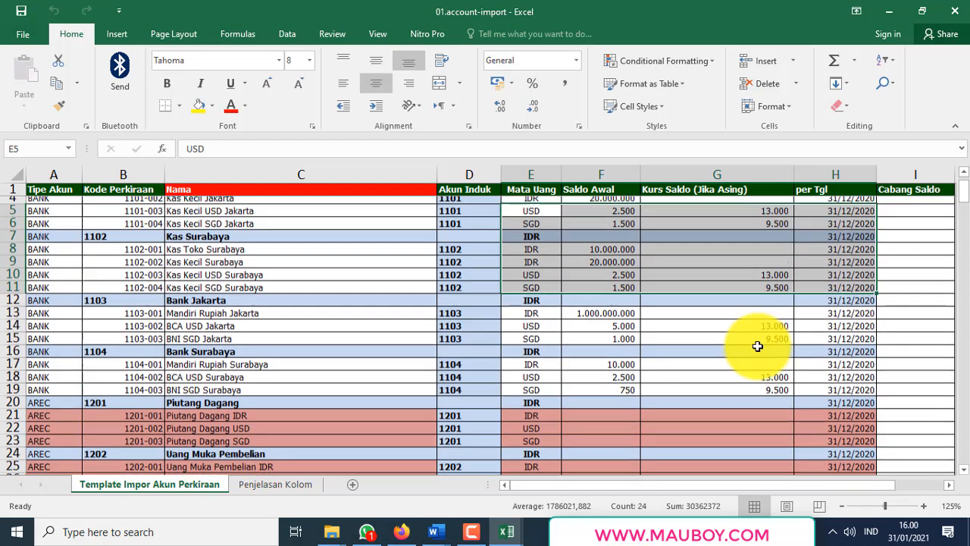
scroll(747, 337, down, 1)
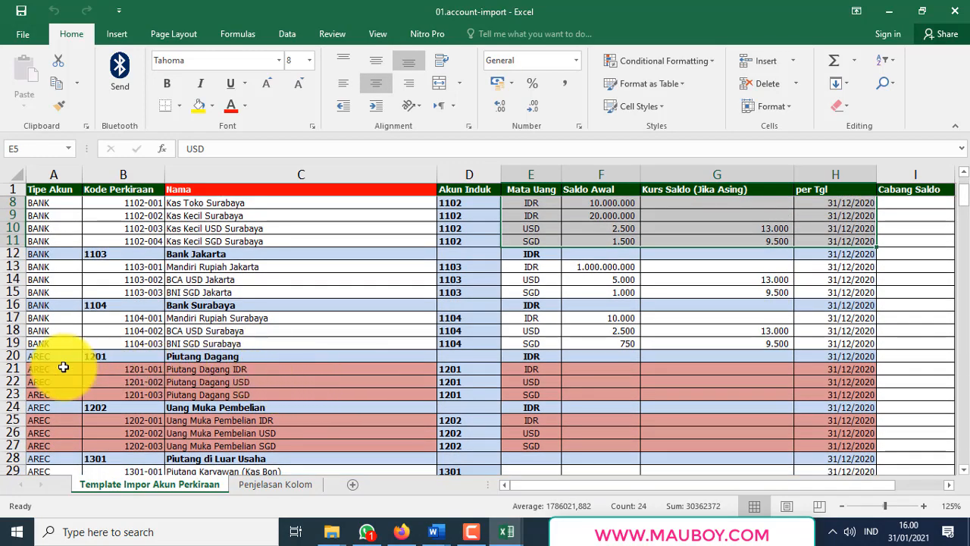
drag(6, 366, 8, 394)
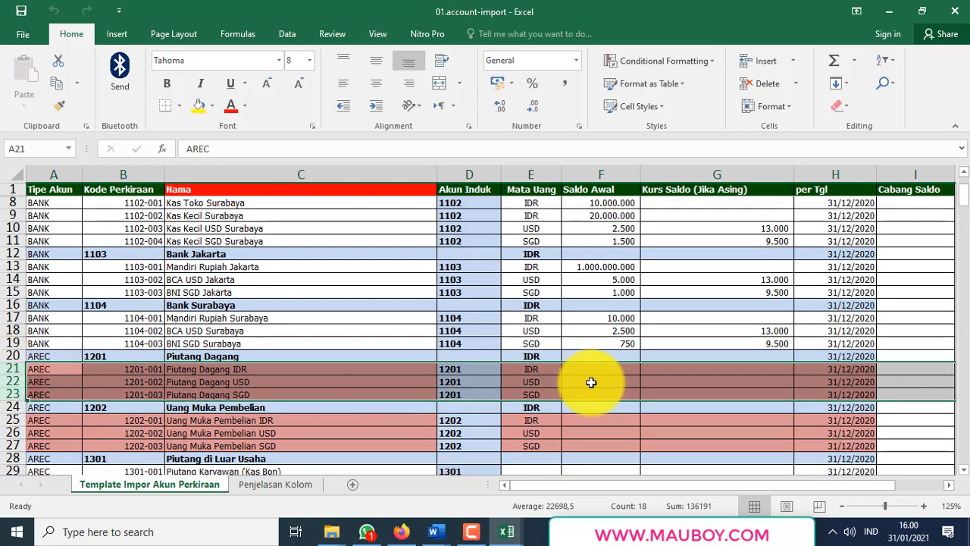
click(716, 381)
Preview 02.vendor-import in File Explorer, highlight its Saldo awal and Saldo awal per tanggal columns, and return to the account template.
click(329, 533)
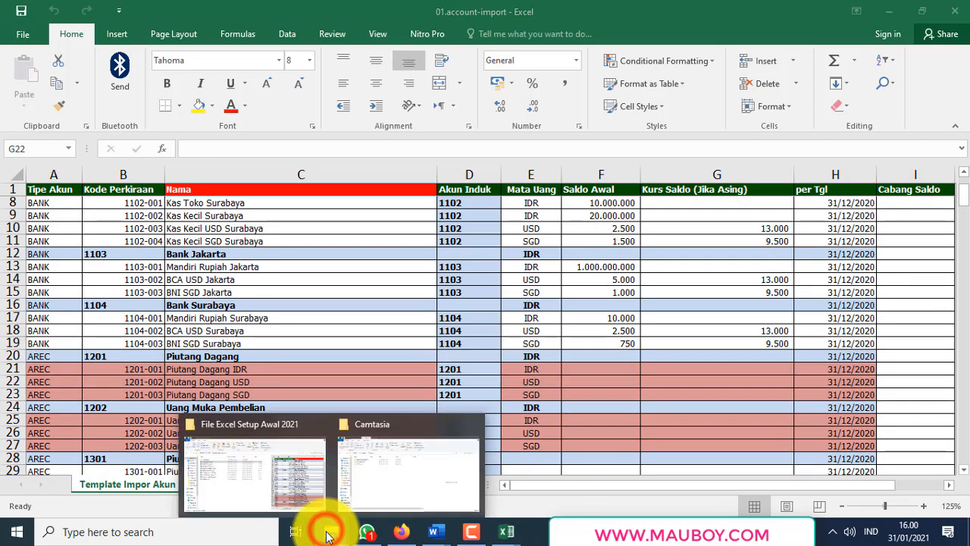
click(254, 471)
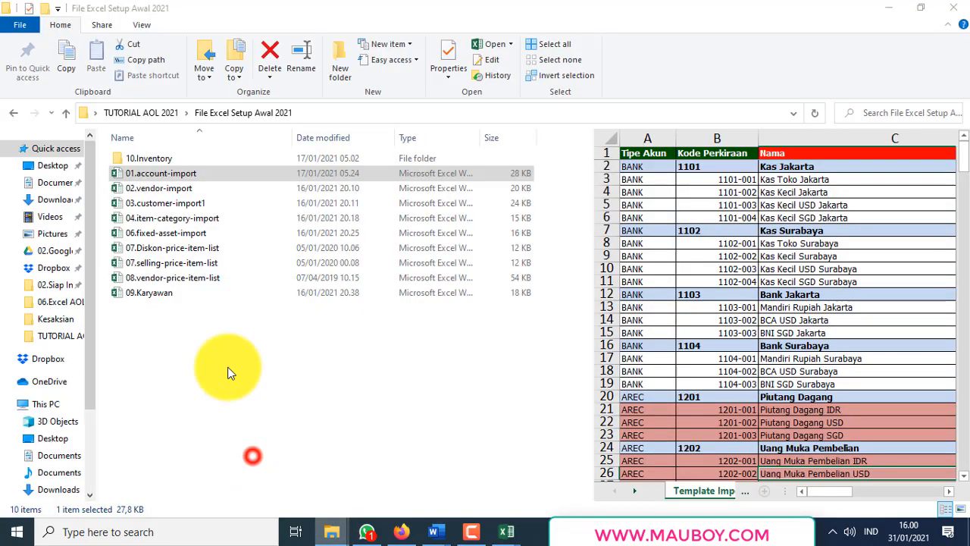
click(157, 189)
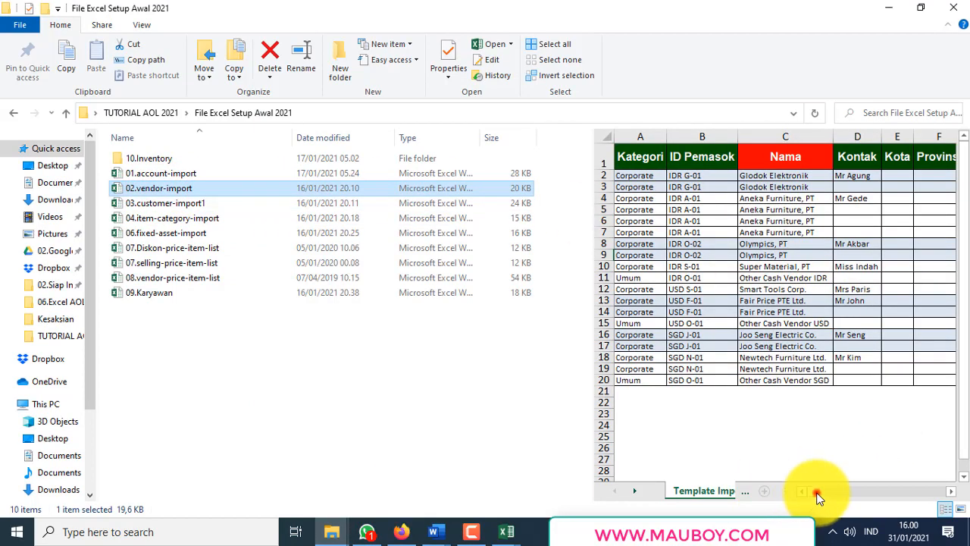
drag(817, 494, 849, 492)
drag(872, 177, 897, 369)
drag(824, 172, 829, 293)
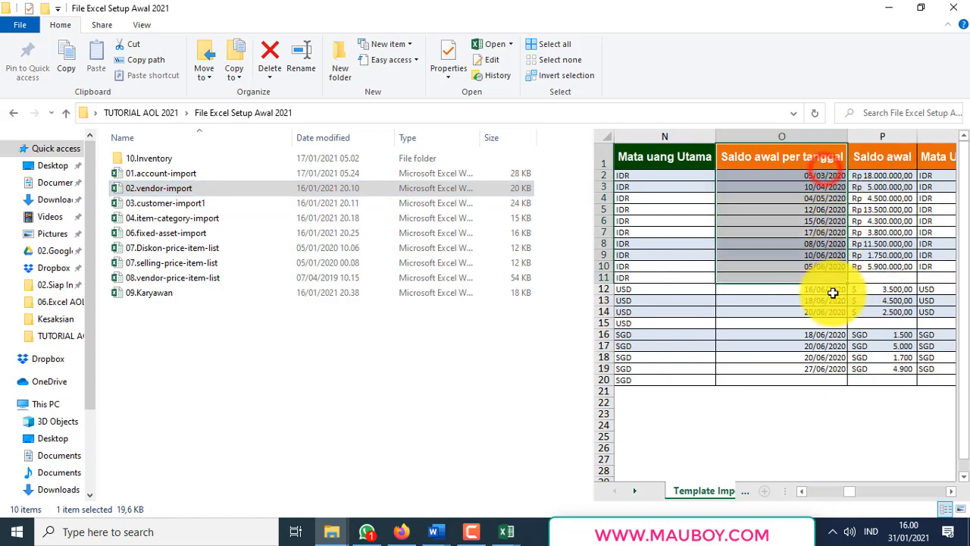
click(885, 9)
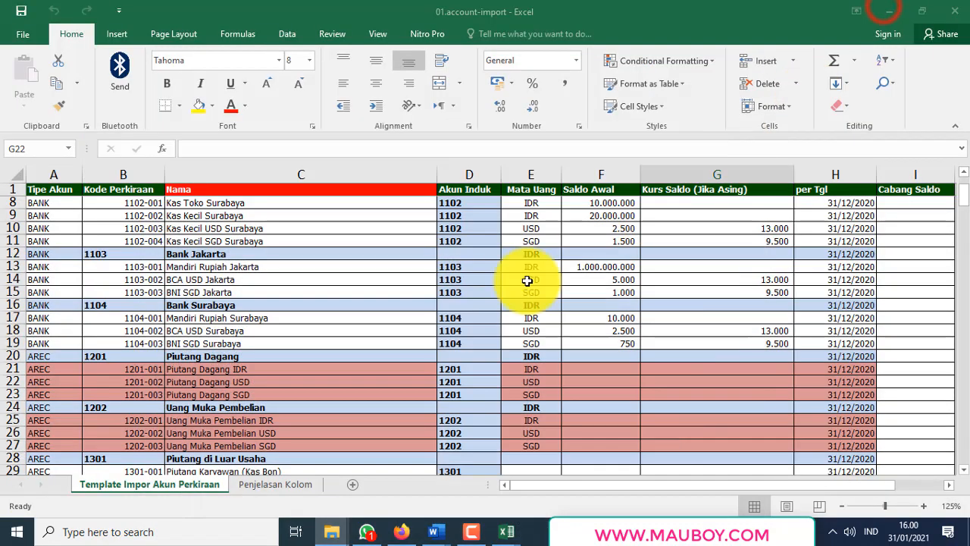
Highlight in turn the BANK opening balances, the AREC rows 20 to 29 and the INTR inventory rows 31 to 40.
scroll(596, 379, up, 2)
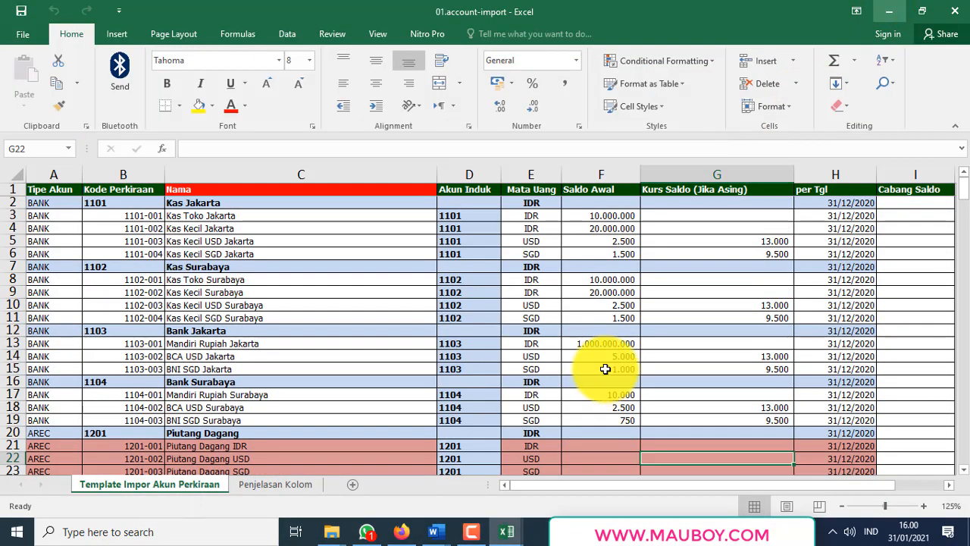
drag(588, 218, 614, 413)
scroll(598, 388, down, 3)
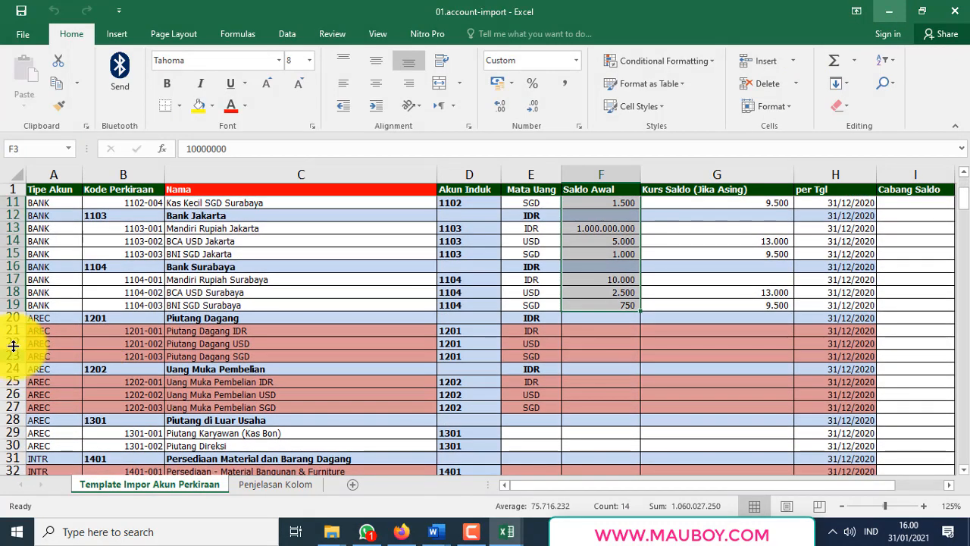
drag(12, 321, 16, 436)
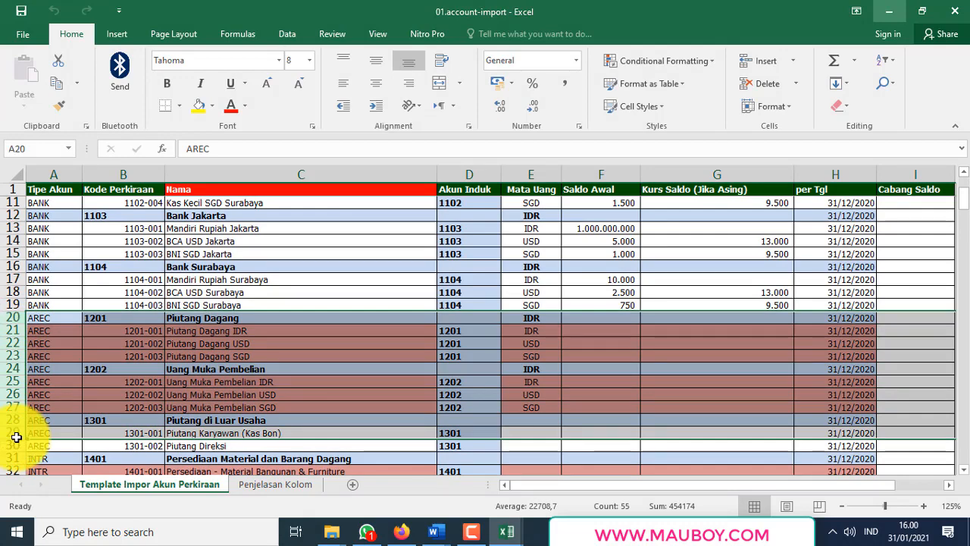
scroll(15, 437, down, 3)
drag(16, 341, 20, 458)
In File Explorer, preview 04.item-category-import and open the 10.Inventory folder before returning to the account template.
click(331, 532)
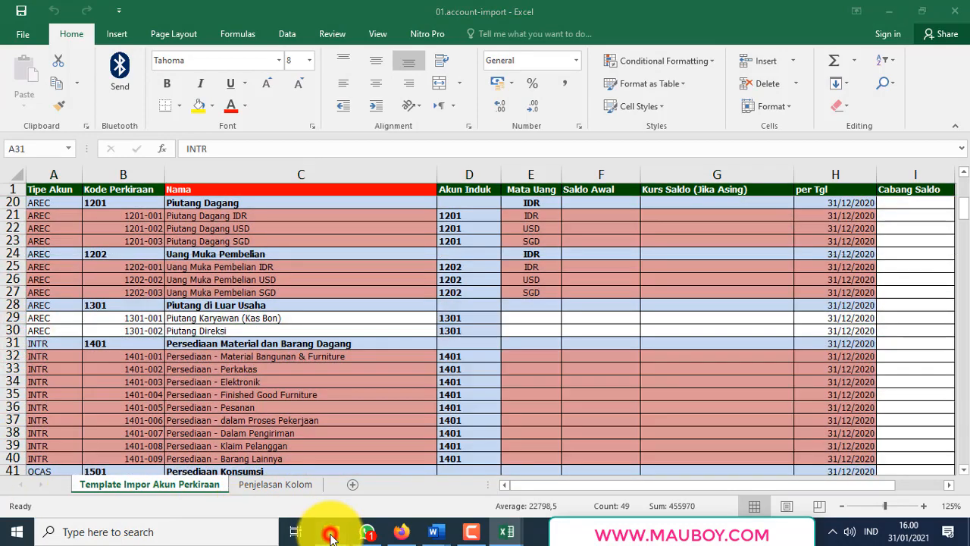
click(296, 462)
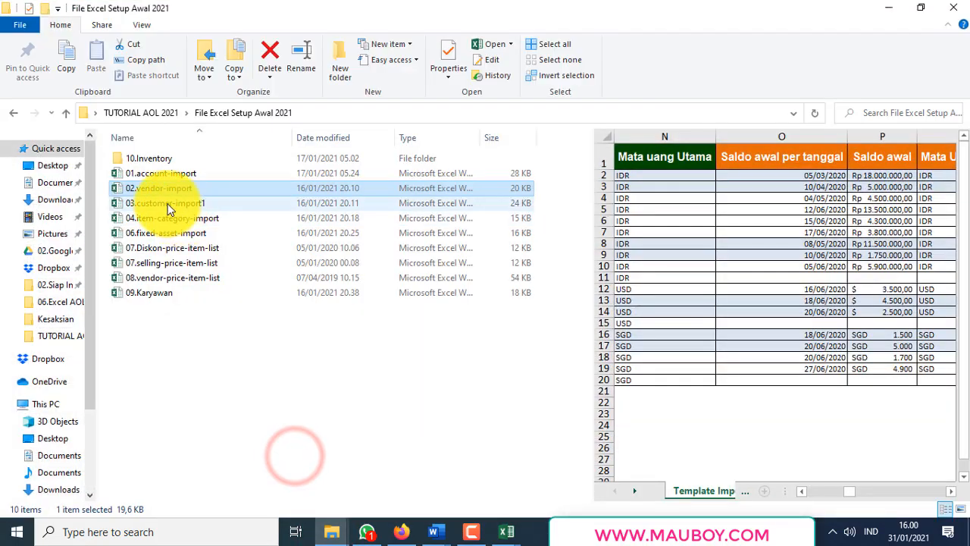
click(158, 220)
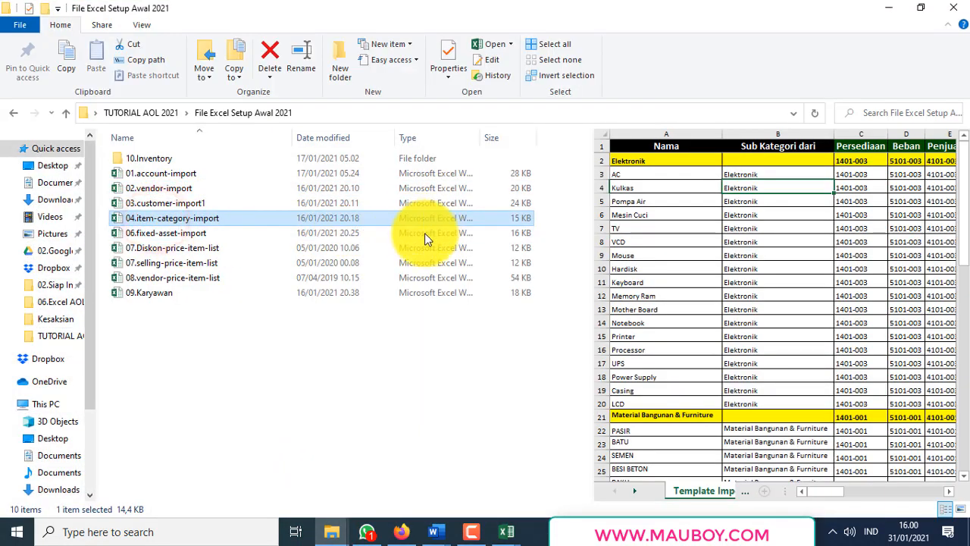
double_click(151, 159)
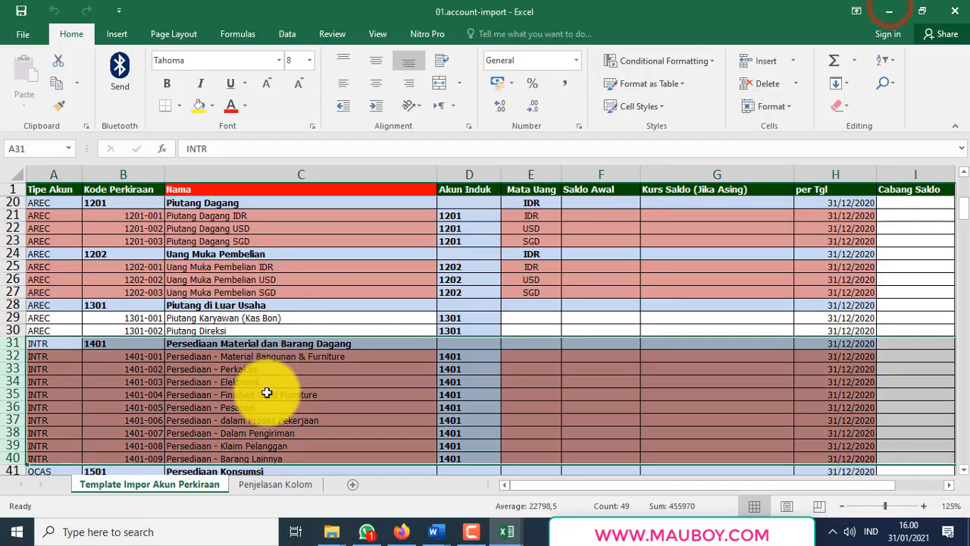
Highlight the prepaid accounts Sewa Dibayar Dimuka and Asuransi Dibayar Dimuka, and select the Saldo Awal of Sewa Dibayar Dimuka.
scroll(266, 387, down, 5)
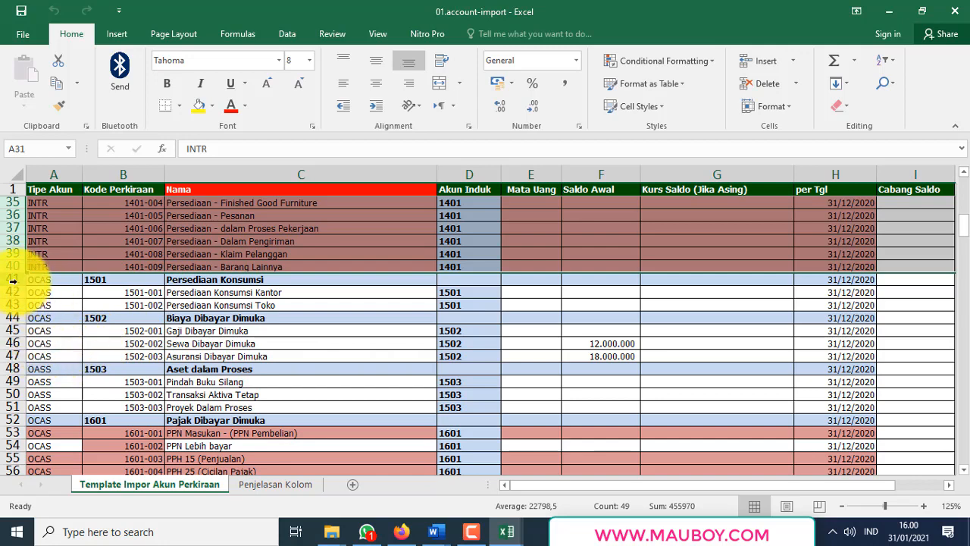
drag(14, 279, 14, 355)
click(86, 356)
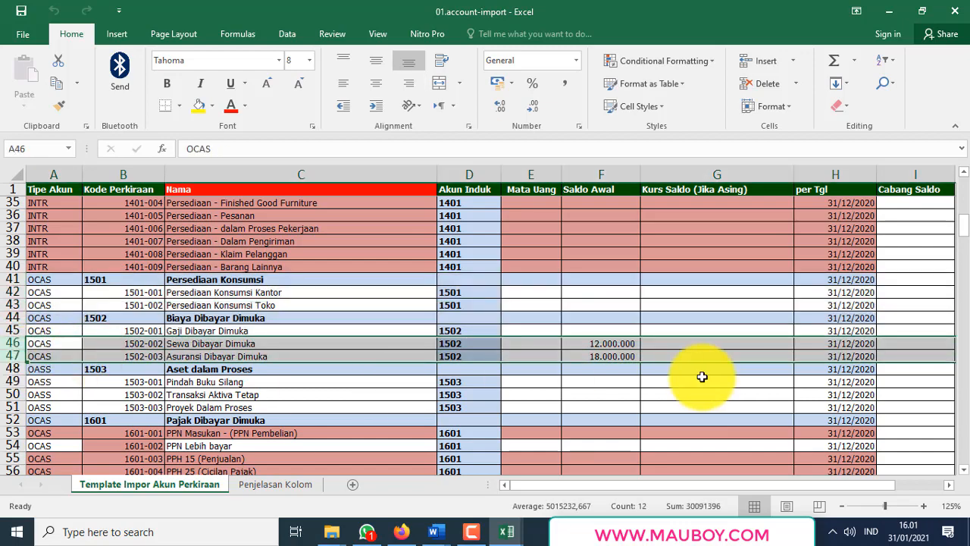
click(601, 341)
Review the Pajak Dibayar Dimuka accounts and highlight the Aktiva Tetap rows 60 to 65.
scroll(600, 340, down, 1)
scroll(600, 341, down, 4)
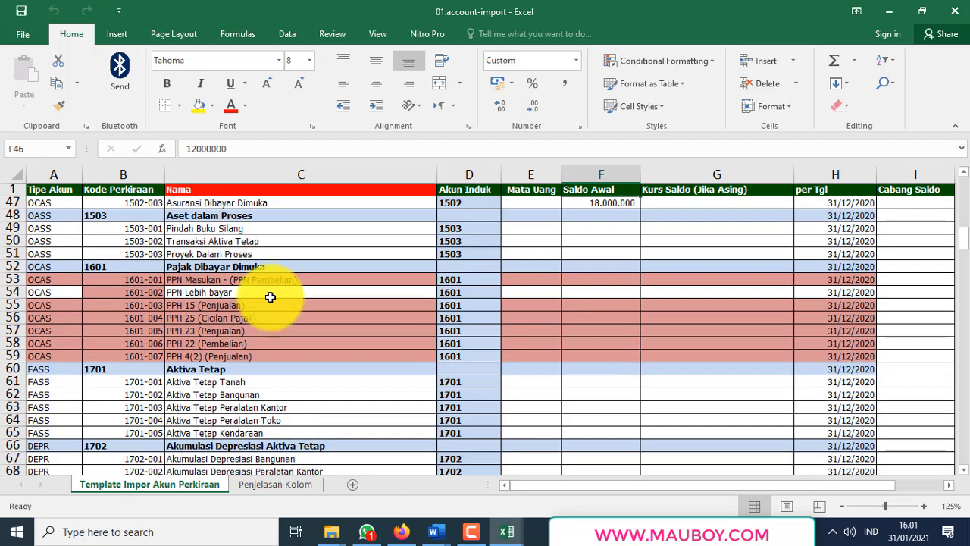
scroll(294, 308, down, 3)
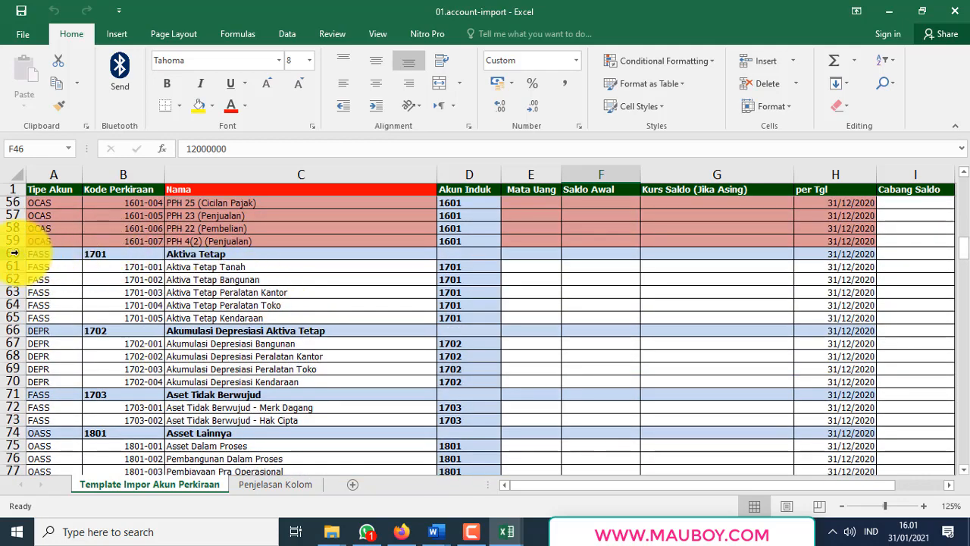
drag(13, 253, 14, 315)
Preview 06.fixed-asset-import from the File Excel Setup Awal 2021 folder in File Explorer, and switch back to the Excel account template.
click(334, 534)
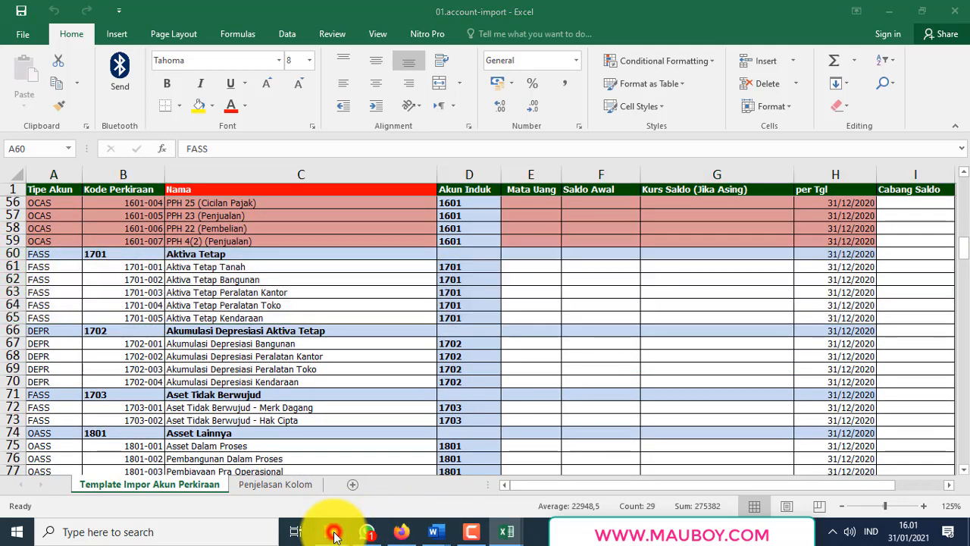
click(255, 455)
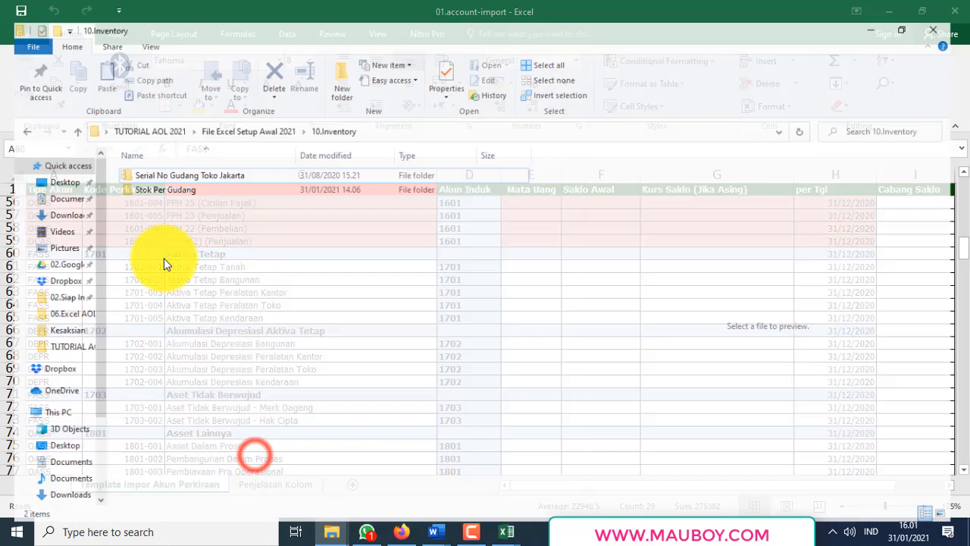
click(15, 114)
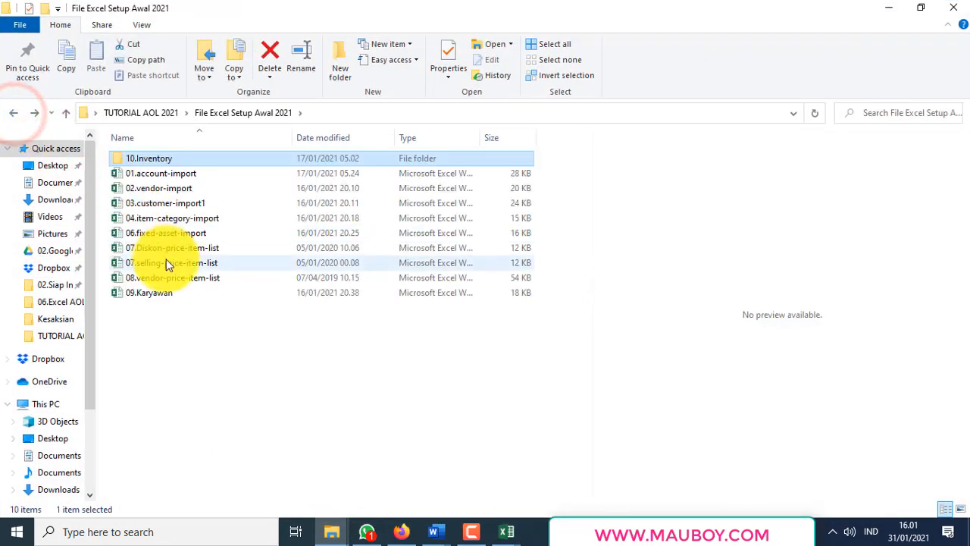
click(151, 236)
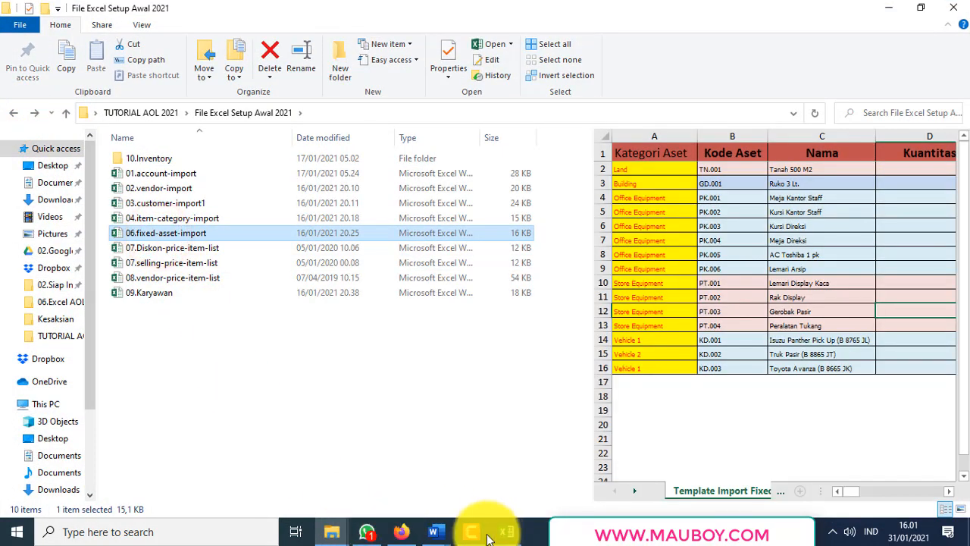
key(alt+Tab)
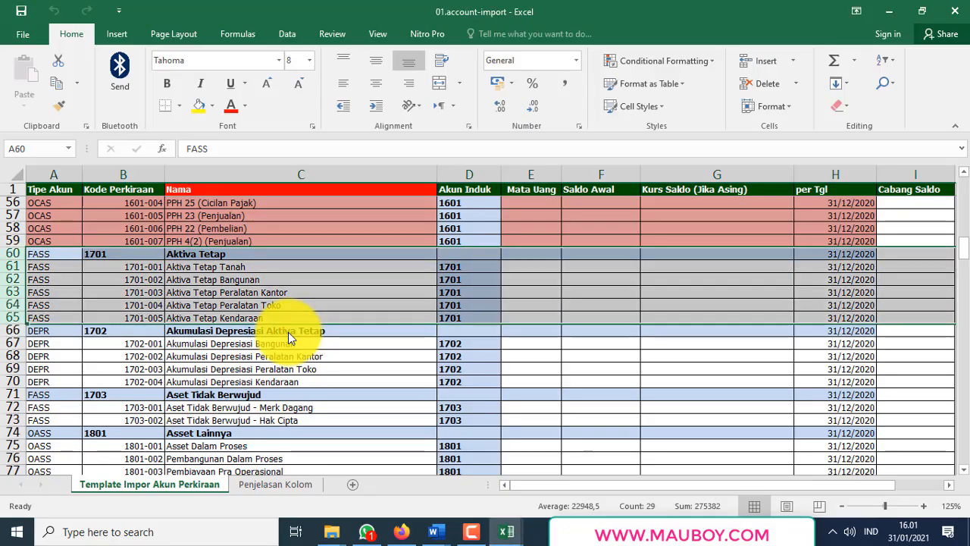
Highlight the APAY rows 79 to 86, covering Hutang Dagang and Uang Muka Penjualan.
scroll(228, 395, down, 2)
scroll(228, 394, down, 2)
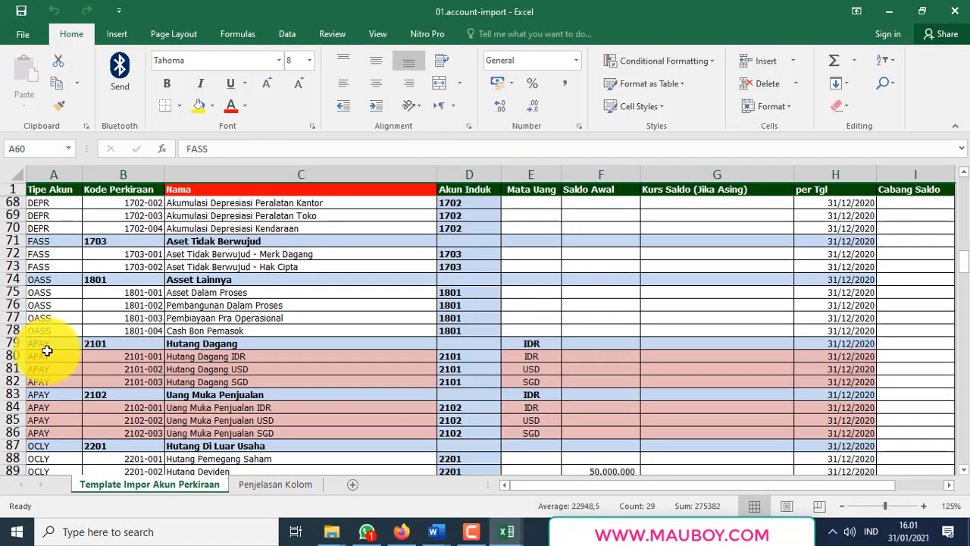
drag(13, 343, 178, 432)
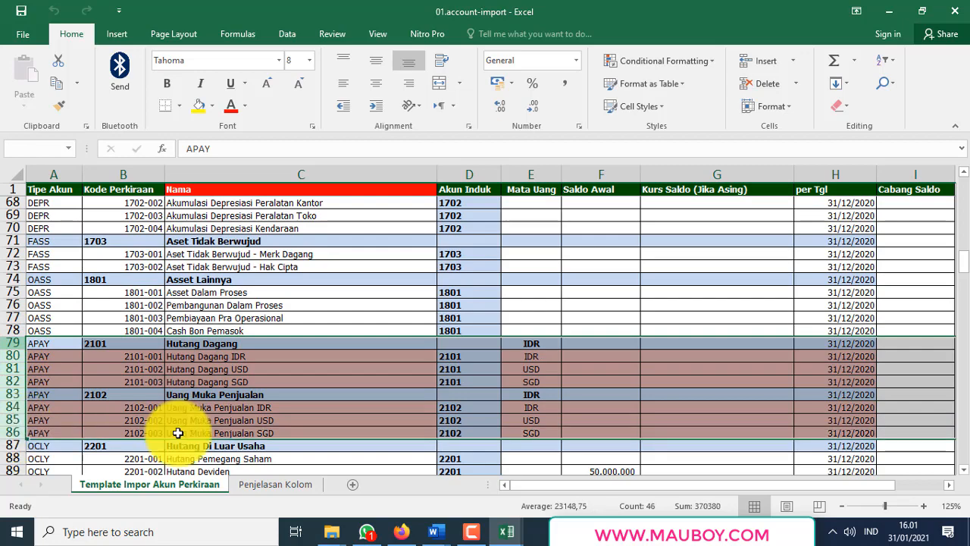
Highlight the OCLY rows from Hutang Pemegang Saham to Hutang Pajak 21 Karyawan and view the liability accounts that follow.
scroll(569, 406, down, 2)
scroll(576, 385, down, 4)
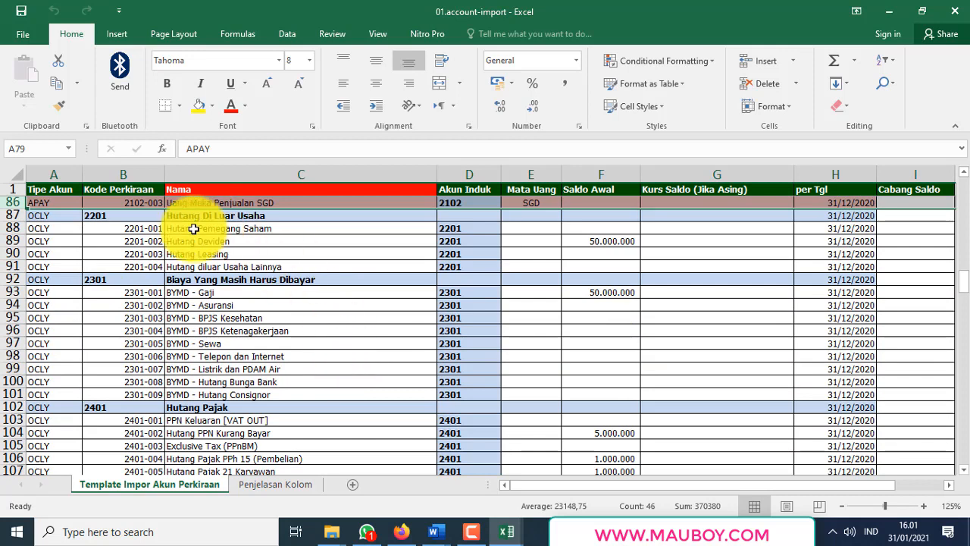
click(12, 228)
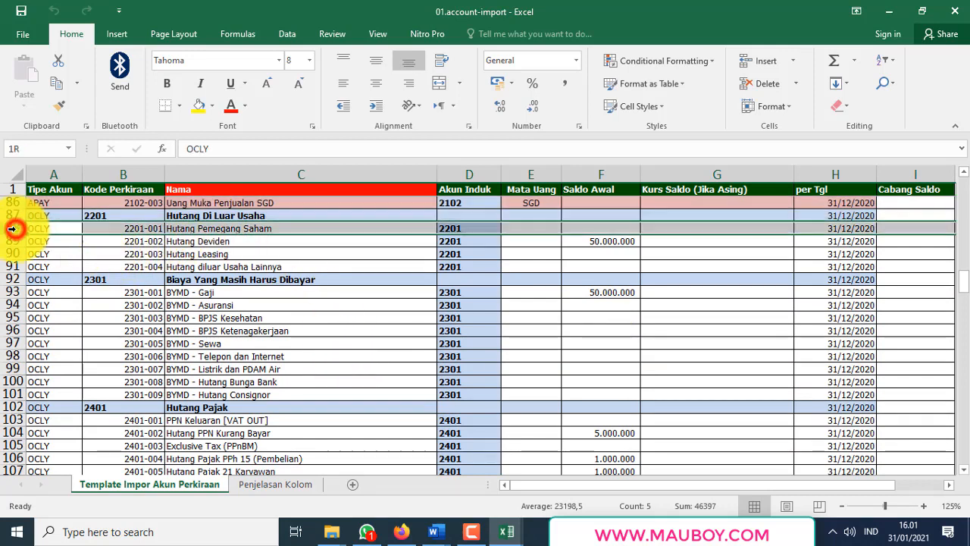
drag(16, 228, 28, 463)
scroll(35, 424, down, 5)
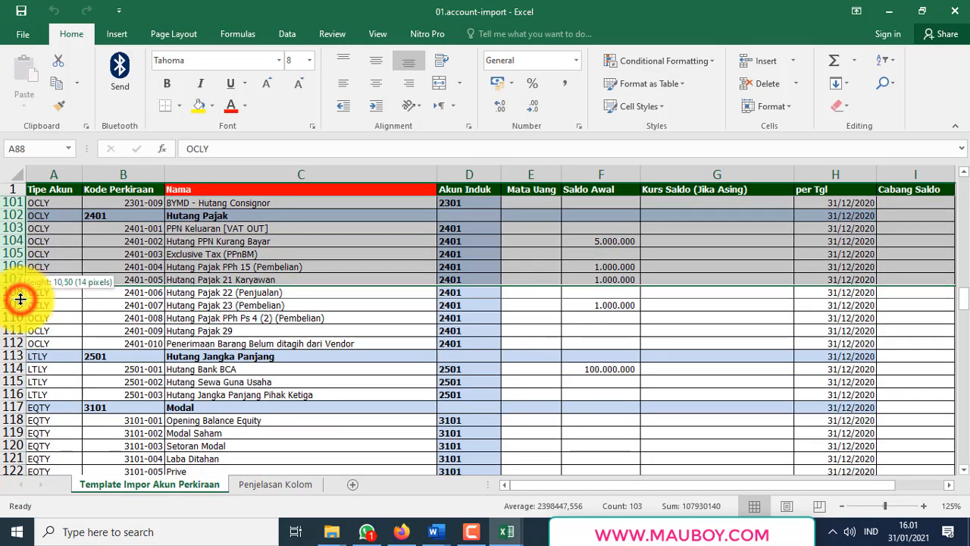
Highlight rows 109 to 117, from Hutang Pajak 23 to Modal, and the REVE rows 124 to 139.
drag(19, 305, 30, 411)
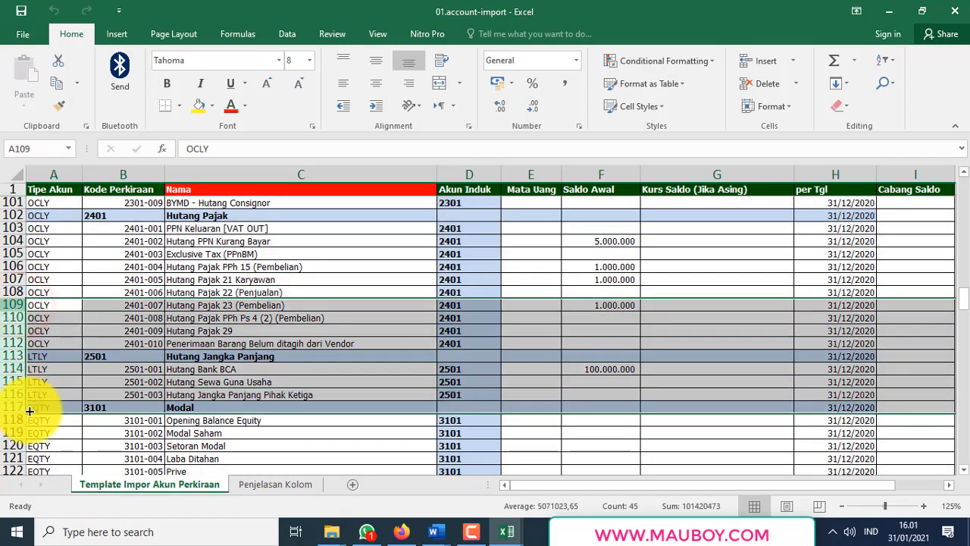
scroll(29, 410, down, 6)
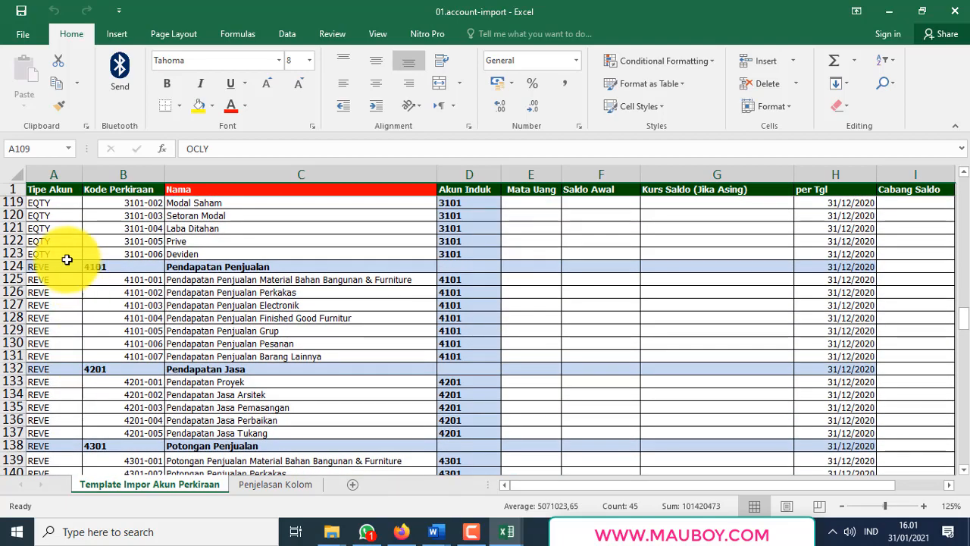
click(19, 265)
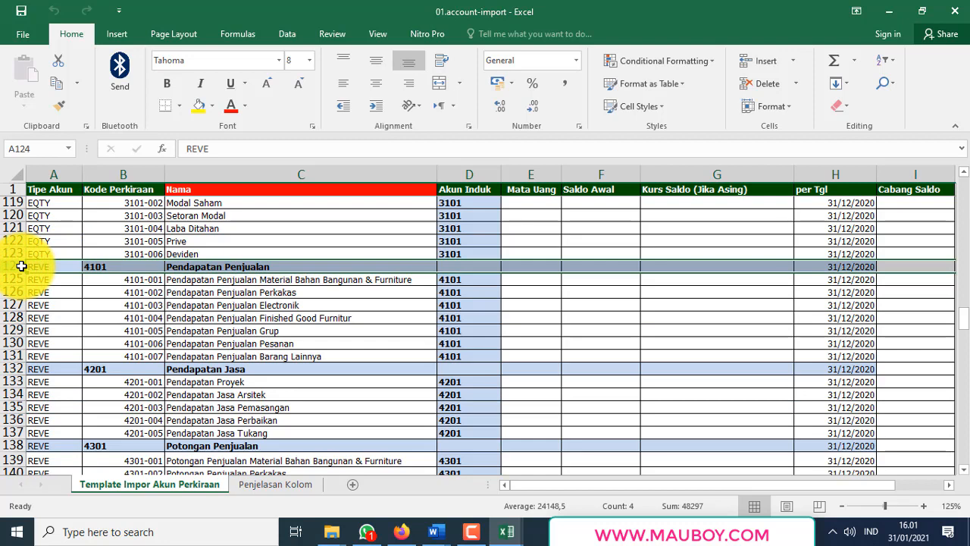
drag(22, 266, 17, 459)
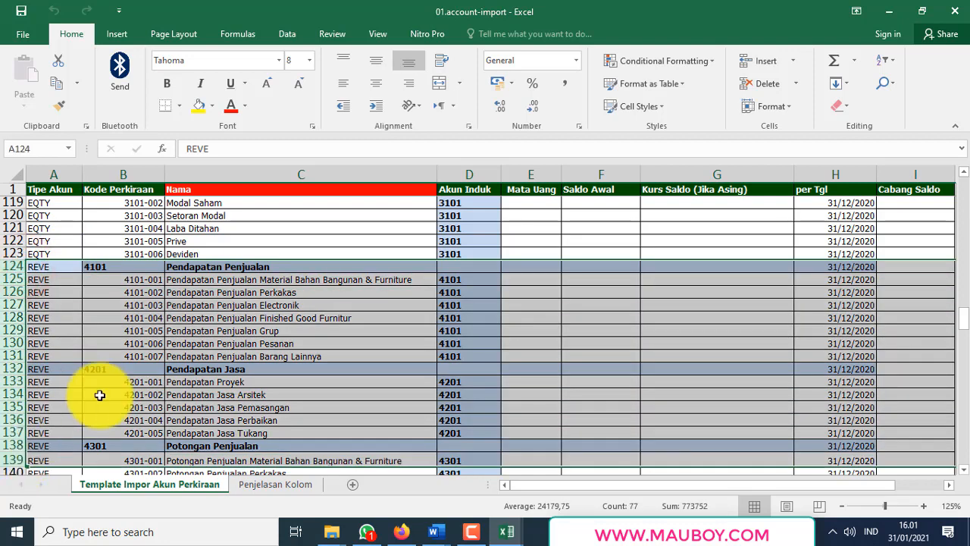
Switch to the 02.Profile Perusahaan document in Word, look through it to its end, and switch back to the Excel account template.
click(509, 532)
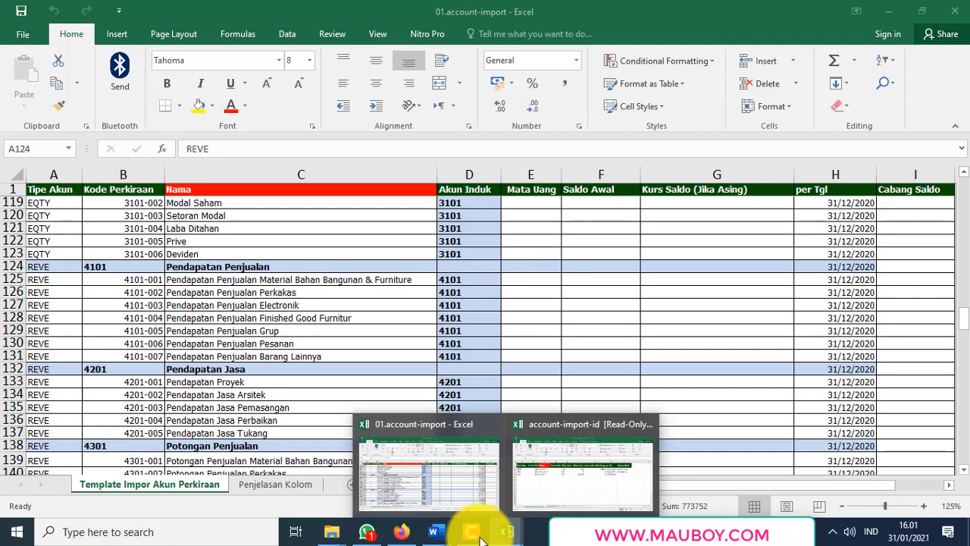
click(494, 485)
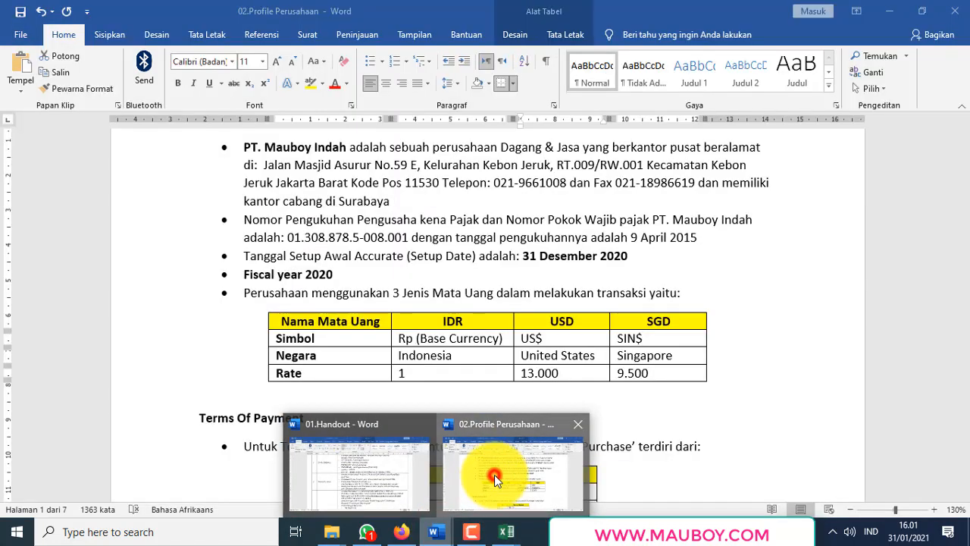
drag(964, 141, 955, 476)
key(alt+Tab)
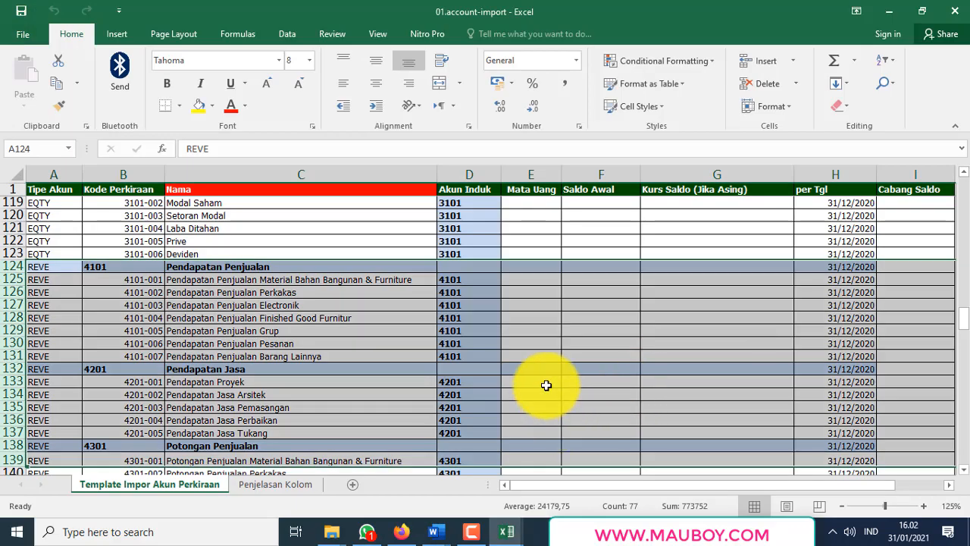
Review the Potongan Penjualan and Retur Penjualan accounts and return to the first rows of the template.
click(546, 385)
scroll(795, 339, down, 7)
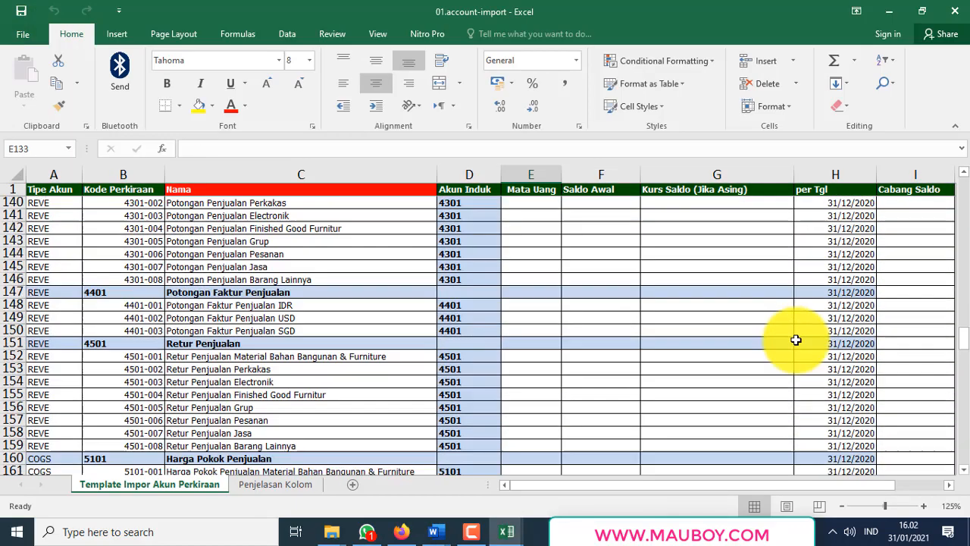
mouse_move(789, 485)
mouse_down()
mouse_move(826, 483)
mouse_move(802, 496)
mouse_up()
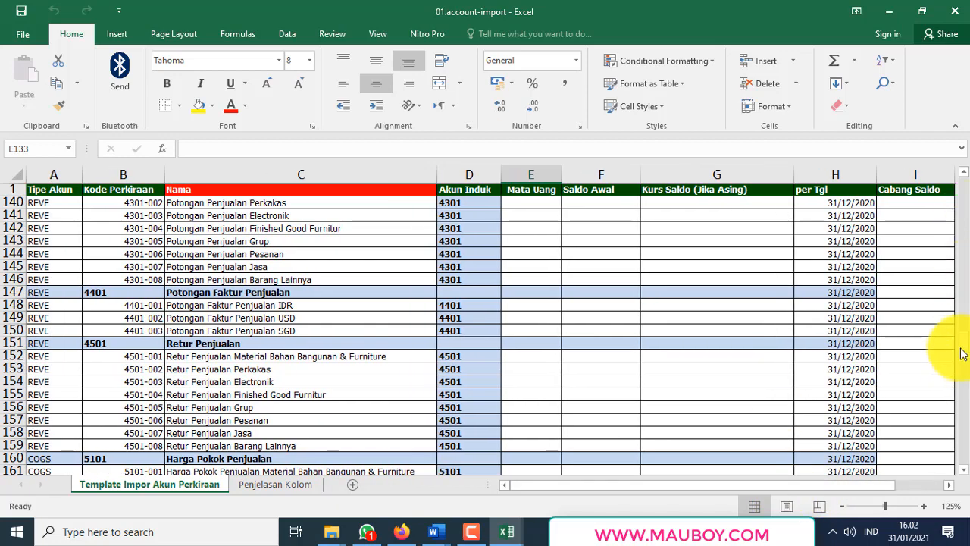
drag(962, 354, 957, 198)
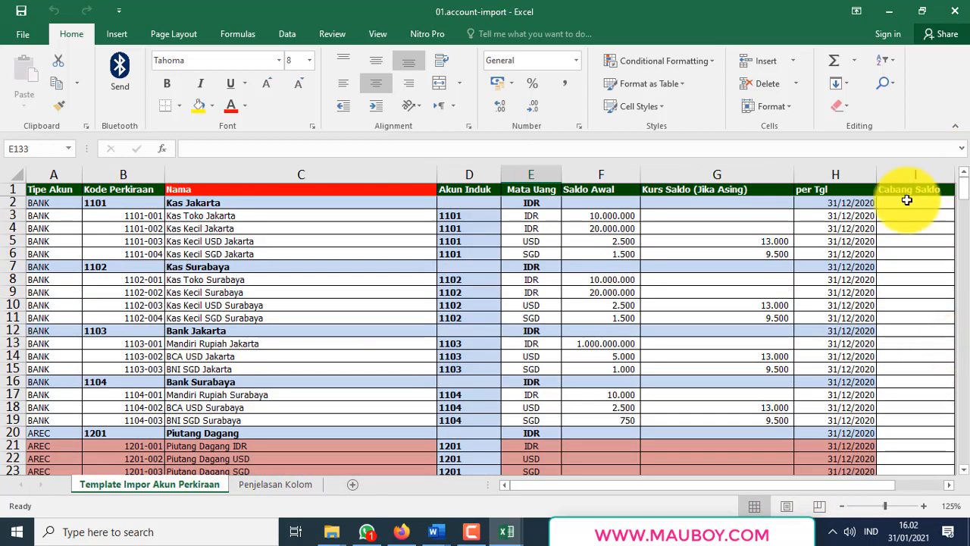
Highlight the Surabaya entries under Cabang Saldo for the Kas Surabaya accounts and the per Tgl dates in rows 2 to 19.
click(694, 233)
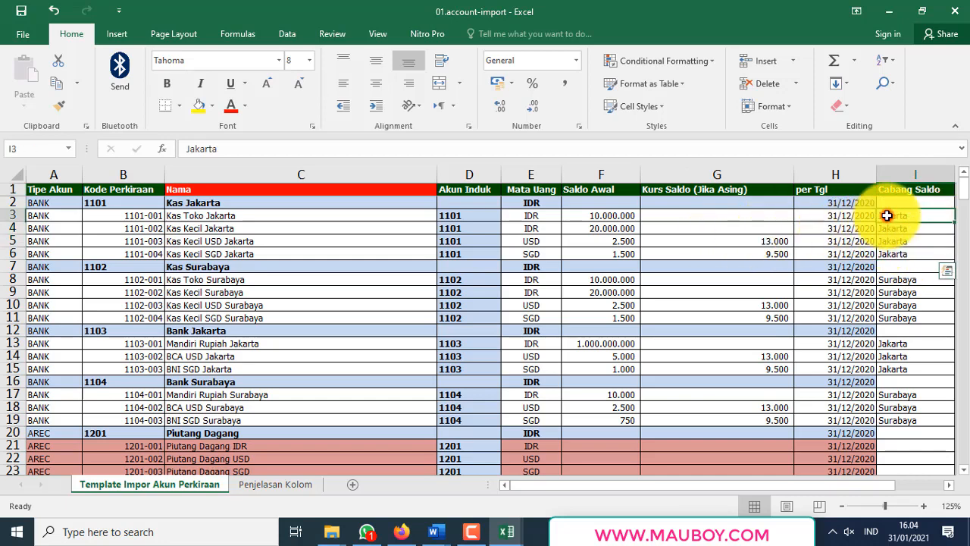
drag(624, 244, 901, 316)
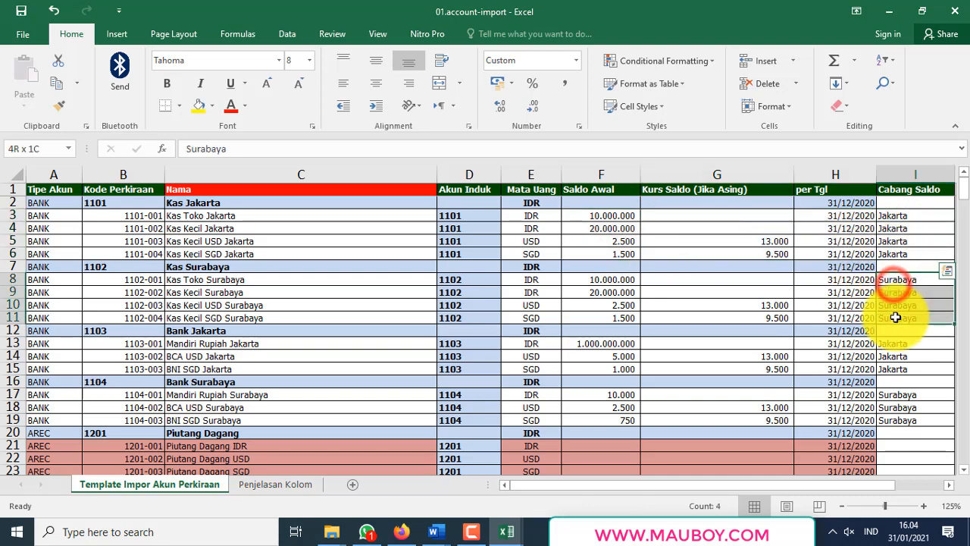
drag(849, 204, 846, 410)
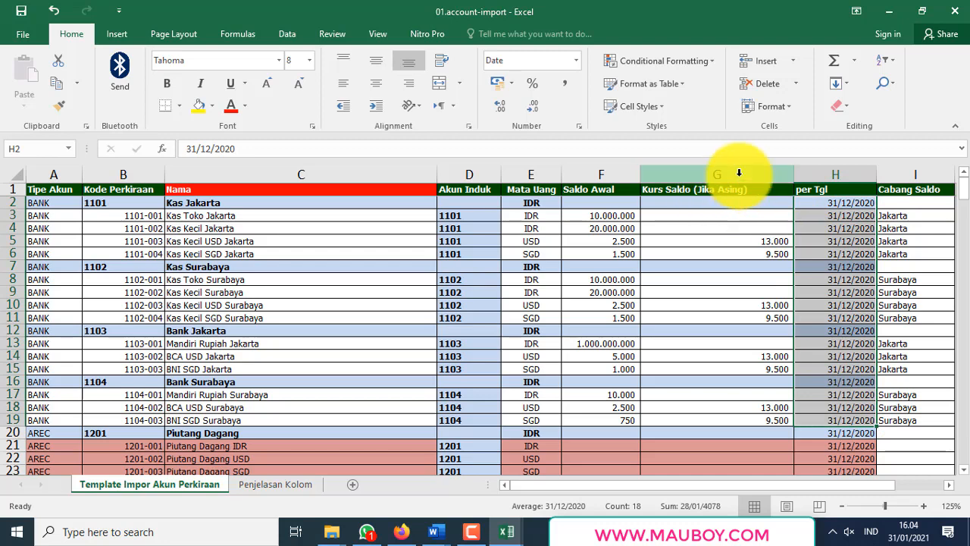
Examine the Kurs Saldo column with its foreign-currency rates and highlight the per Tgl column.
click(739, 173)
click(769, 241)
click(773, 305)
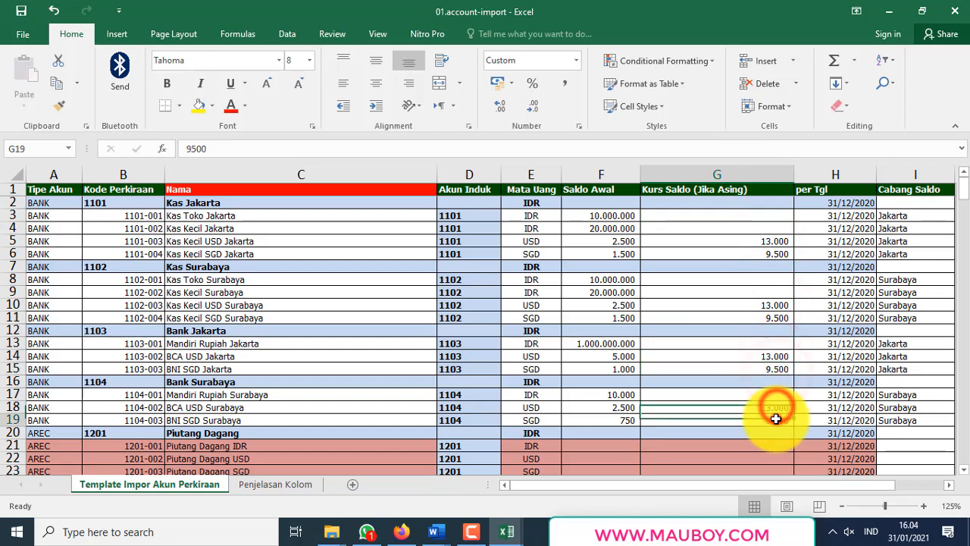
click(848, 175)
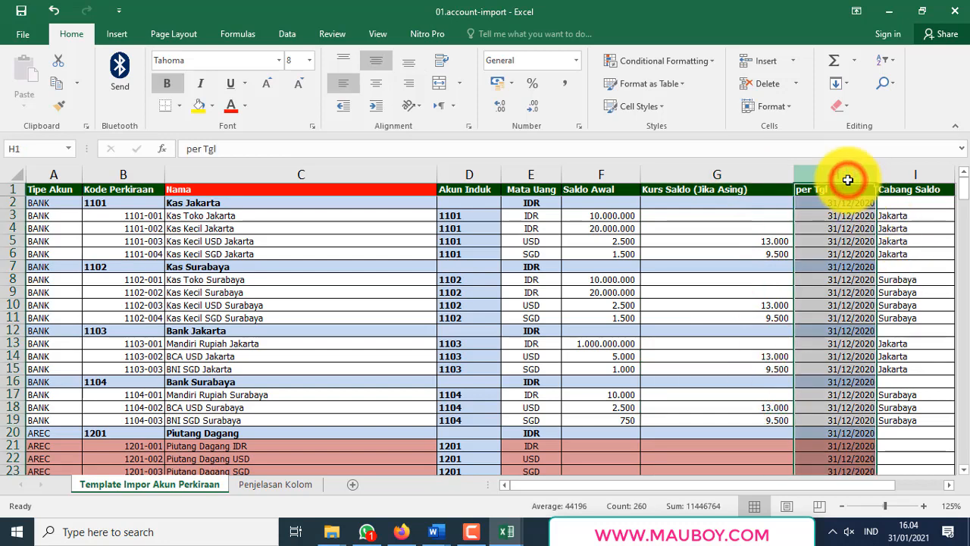
Highlight the Saldo Awal column and the USD and SGD balances of Kas Jakarta together with their currency and exchange rate.
click(613, 174)
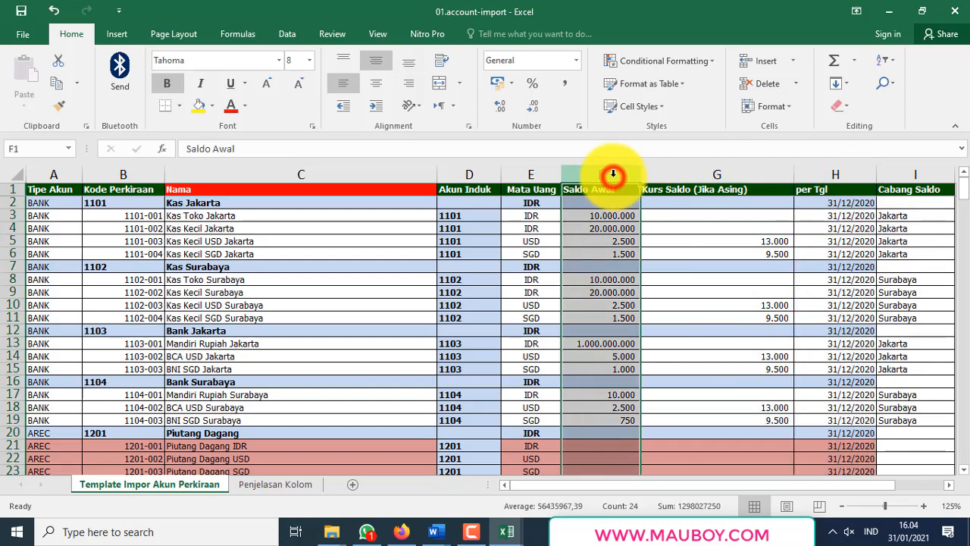
click(611, 242)
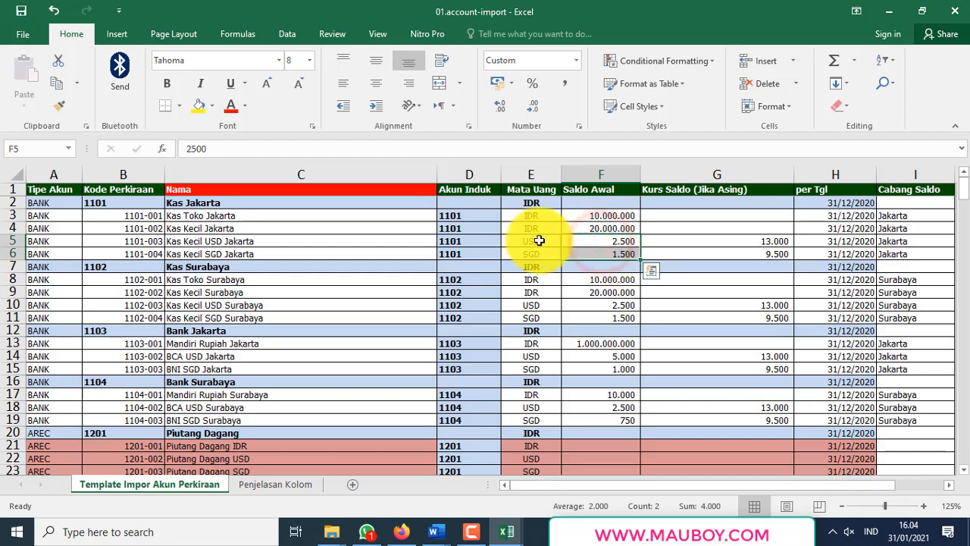
click(535, 241)
drag(587, 250, 591, 250)
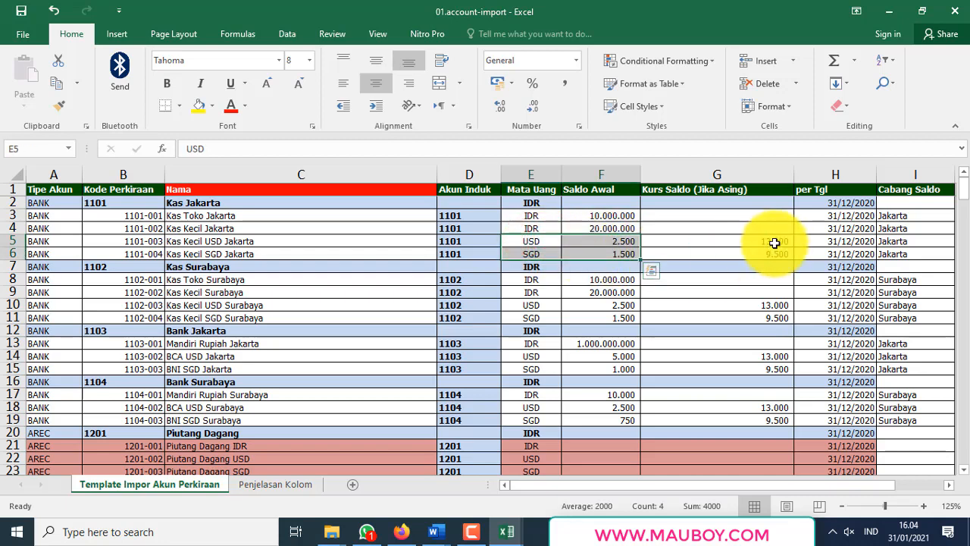
click(775, 243)
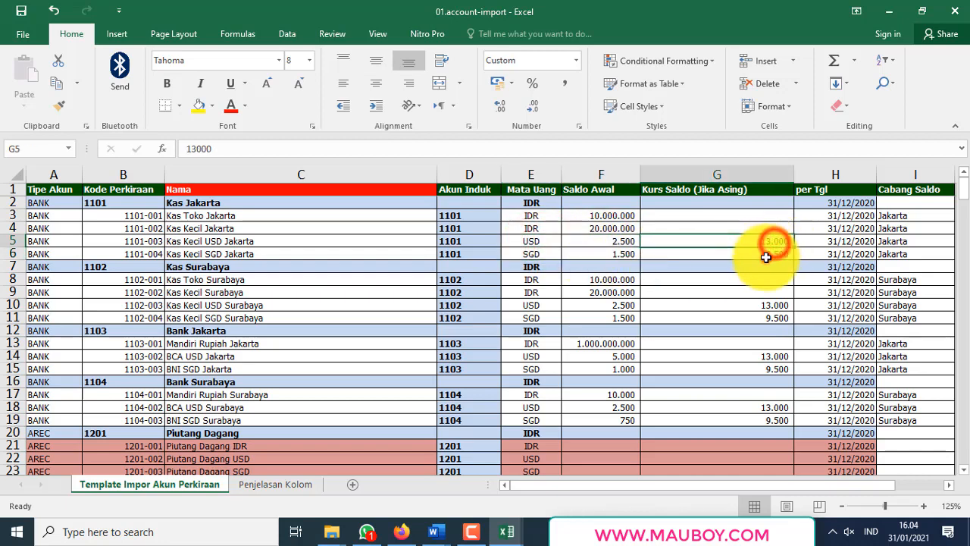
Compare the Akun Induk codes with the parent account codes of Kas Jakarta, Kas Surabaya and Bank Jakarta, and view the accounts that follow.
click(459, 215)
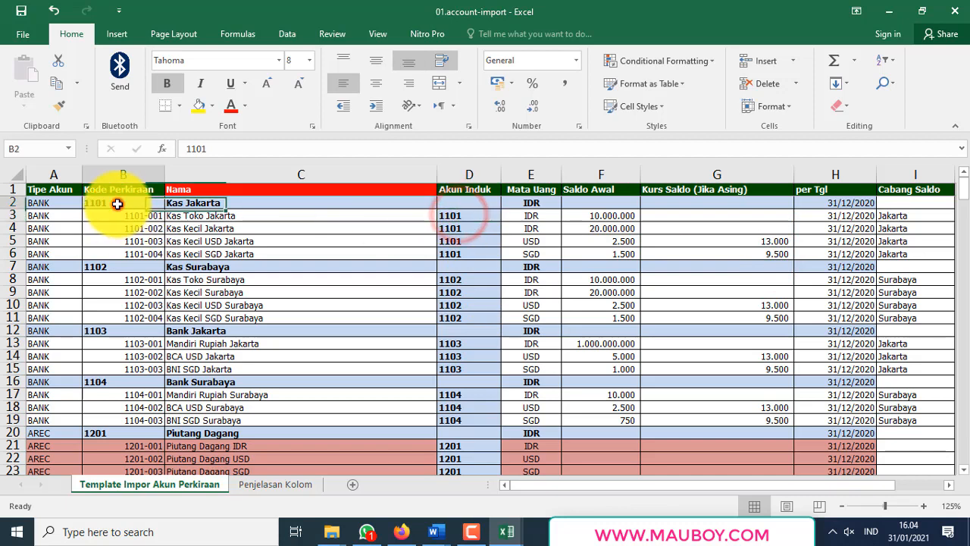
click(467, 227)
click(140, 202)
click(473, 281)
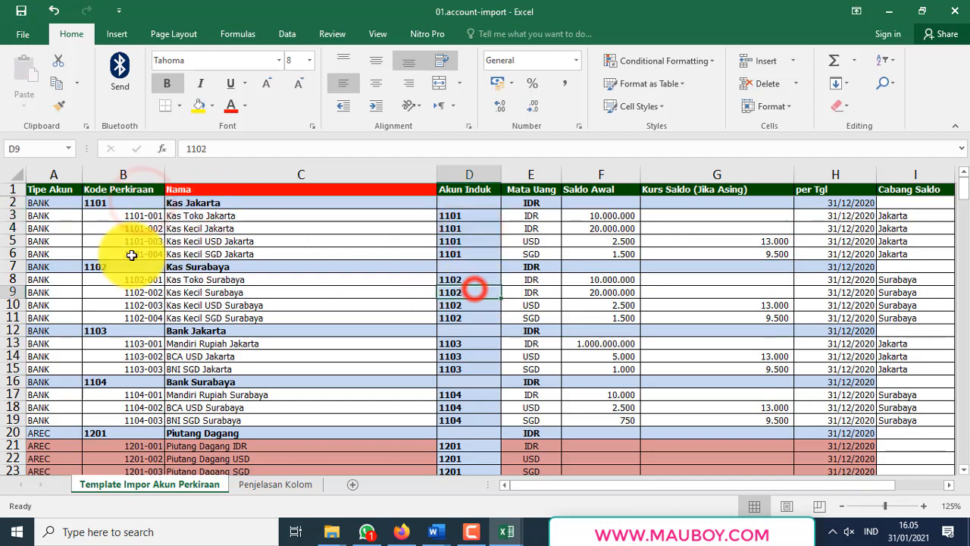
click(144, 267)
click(460, 356)
click(170, 331)
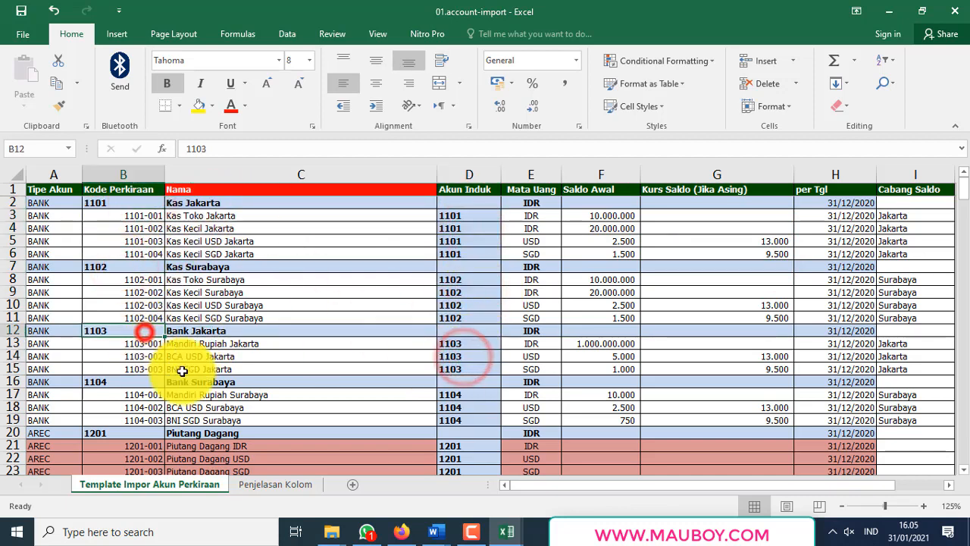
scroll(676, 293, down, 8)
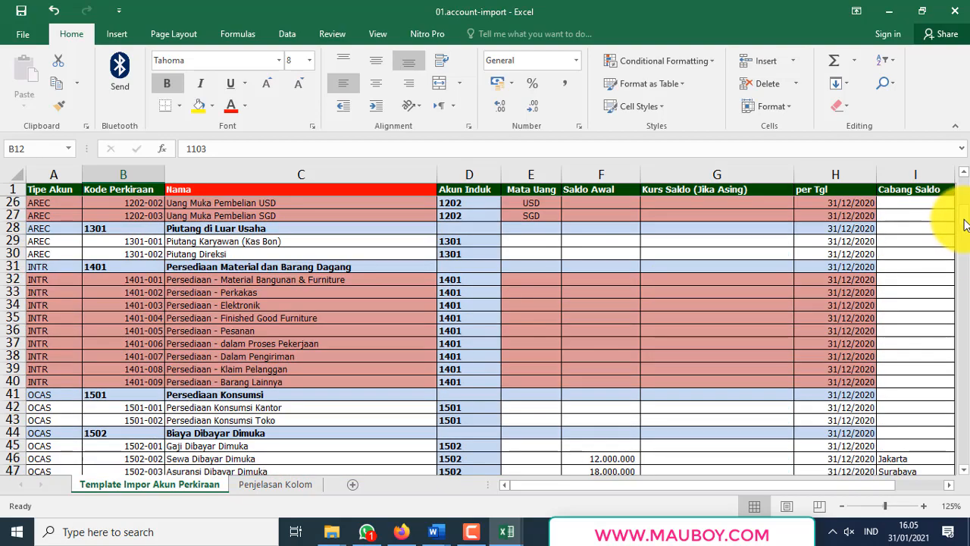
drag(965, 224, 959, 165)
Switch to Accurate Online in Firefox, close the Impor Akun page and view the Akun Perkiraan list.
click(405, 534)
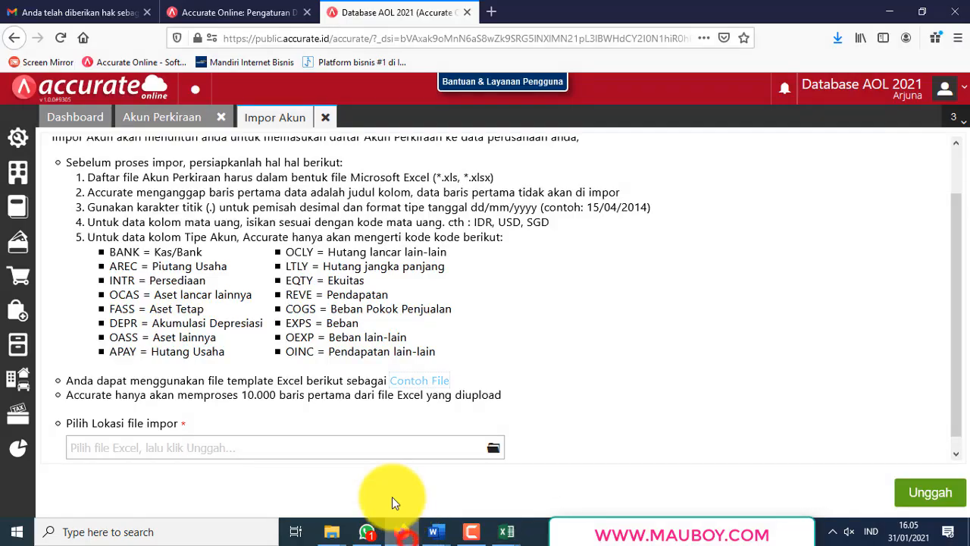
click(328, 122)
scroll(286, 326, up, 5)
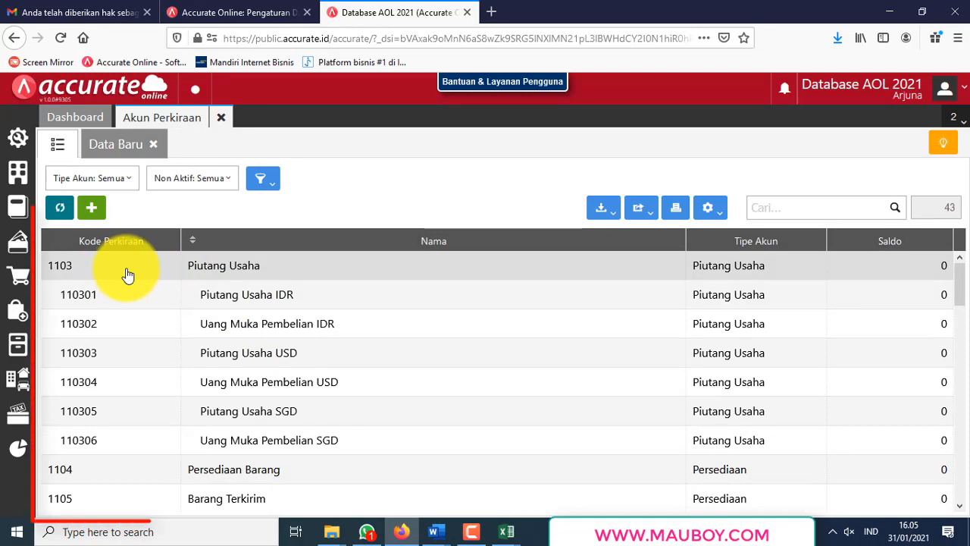
Switch to Excel and close the read-only account-import-id sample workbook.
mouse_move(509, 535)
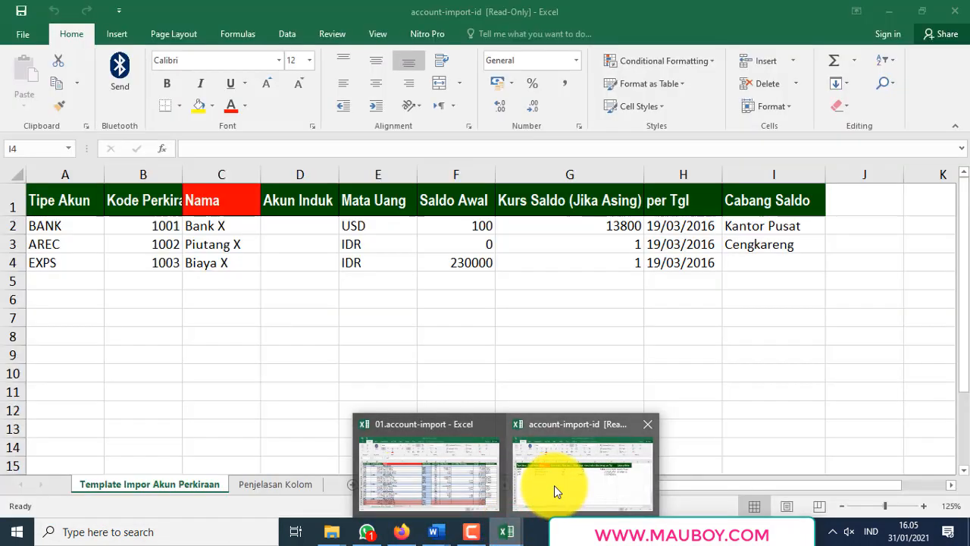
click(554, 485)
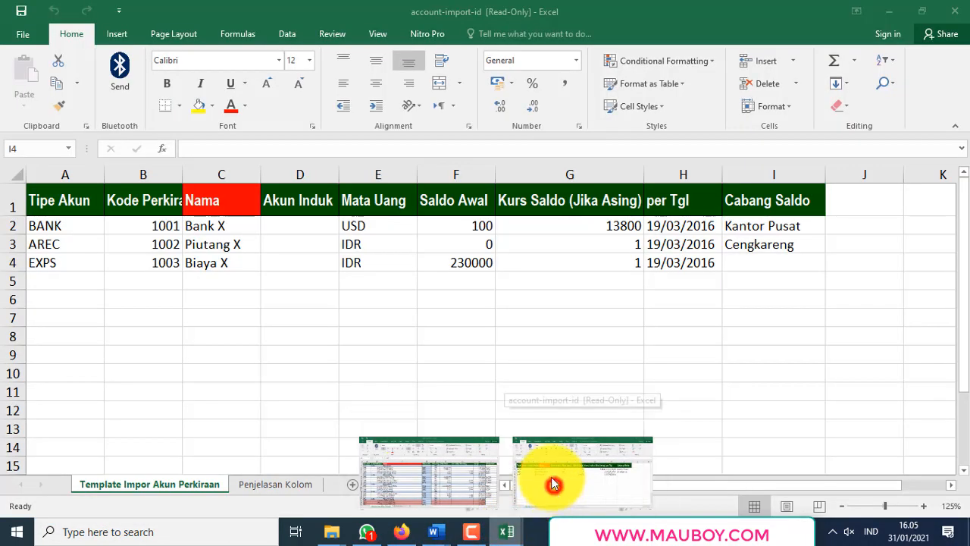
click(955, 12)
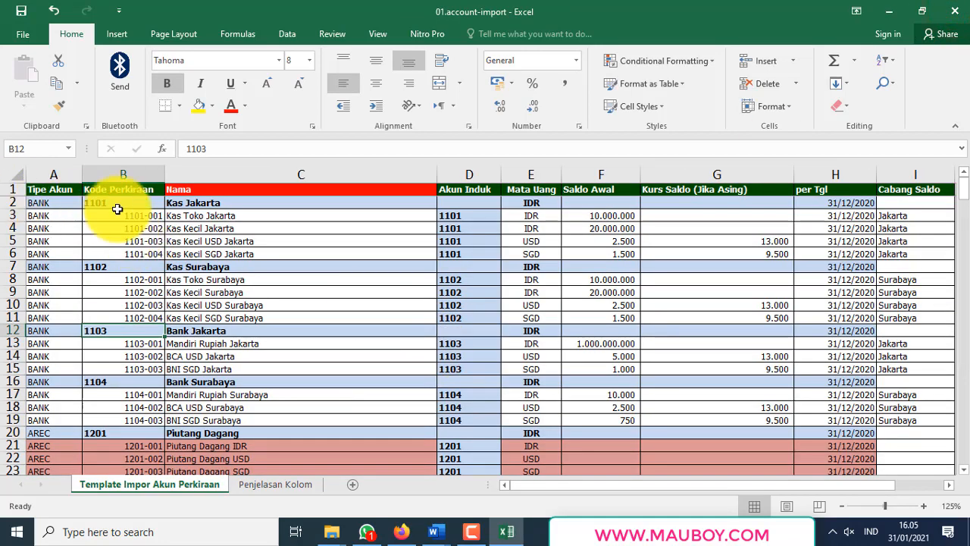
Highlight the Kode Perkiraan column and the parent code of Bank Jakarta in the account template.
click(117, 211)
click(124, 175)
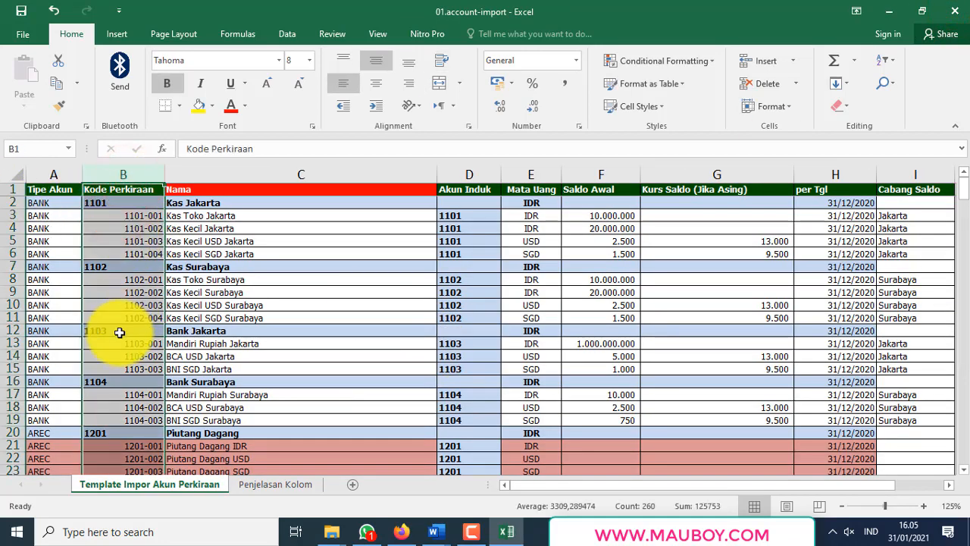
click(119, 332)
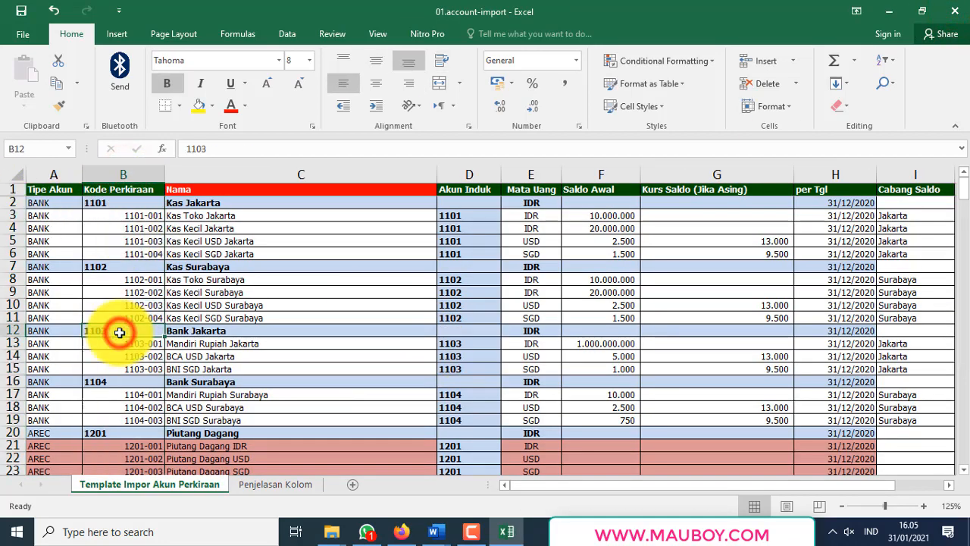
In Accurate Online, change the Piutang Usaha account's Kode Perkiraan to 11039999, save it and close the Data Baru form.
click(403, 534)
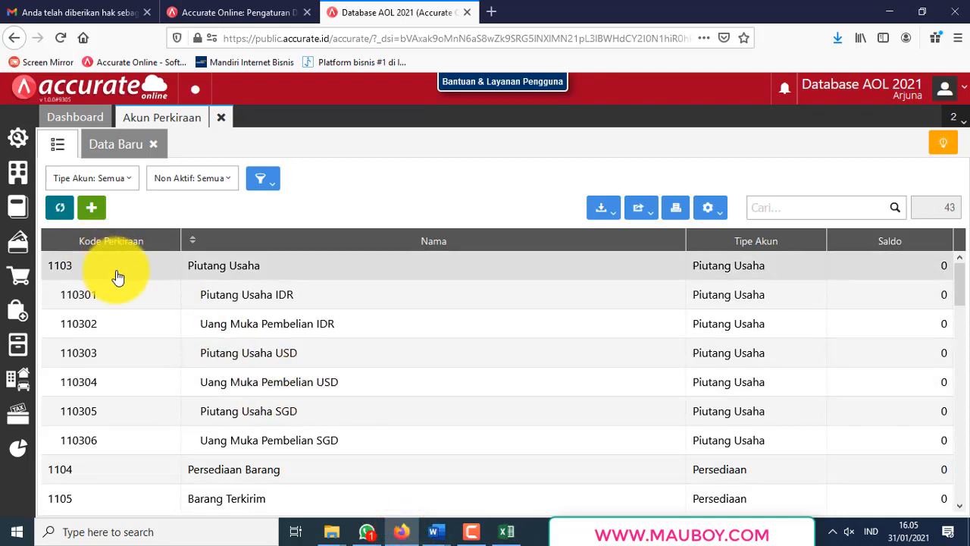
click(114, 277)
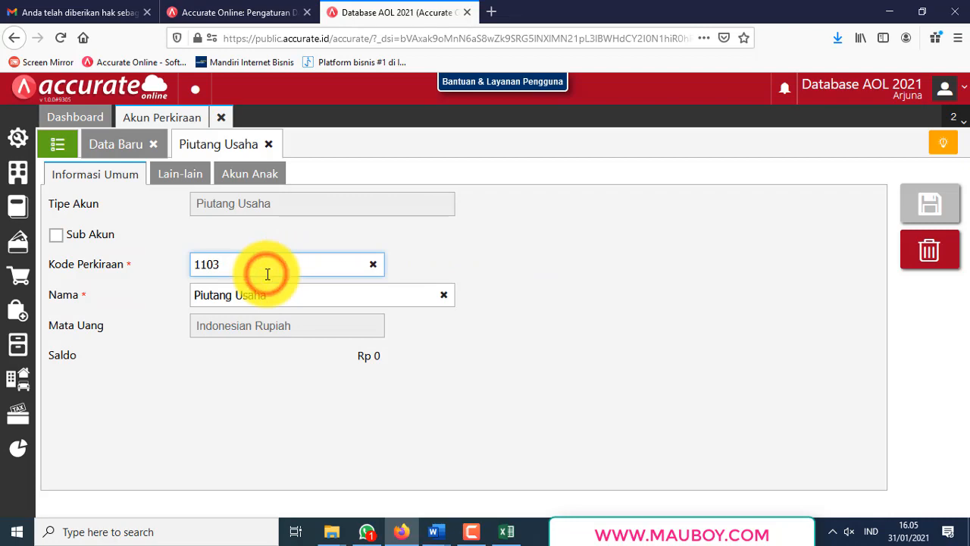
text(9999)
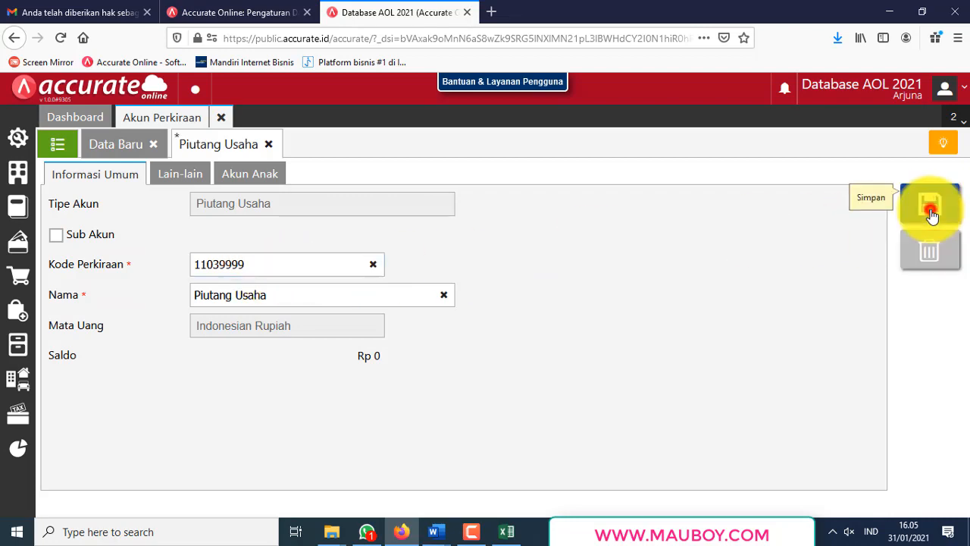
click(931, 216)
click(154, 142)
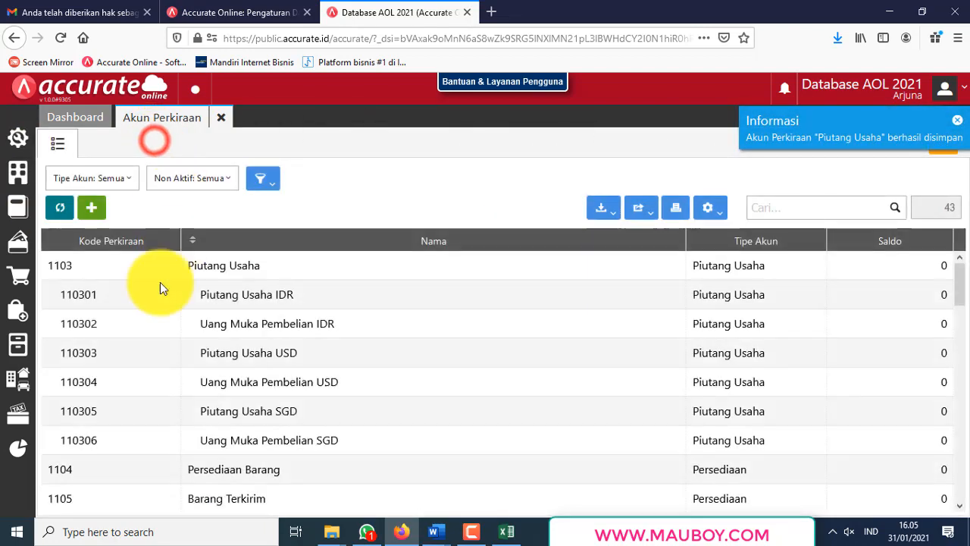
scroll(106, 379, down, 2)
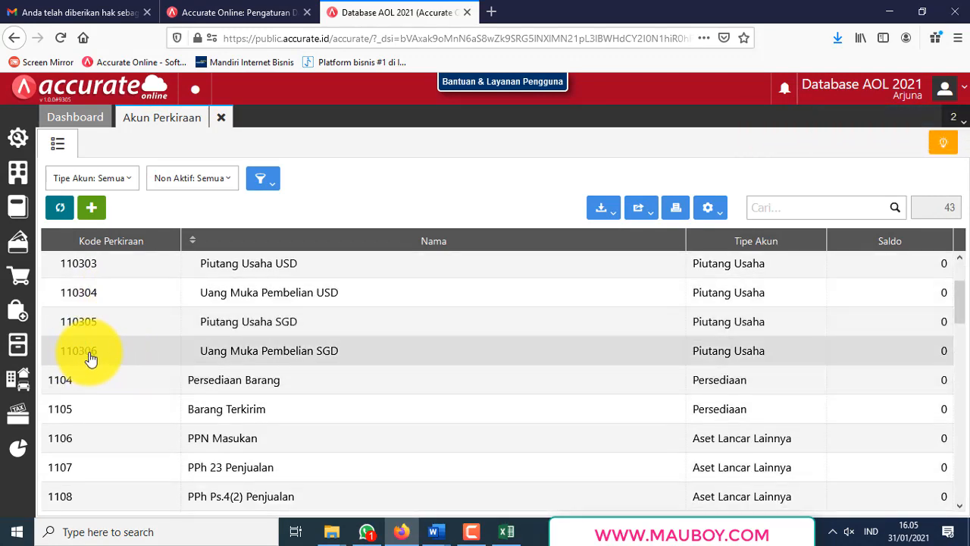
Check the account codes below Bank Jakarta in the Excel import template and return to Accurate Online.
click(496, 532)
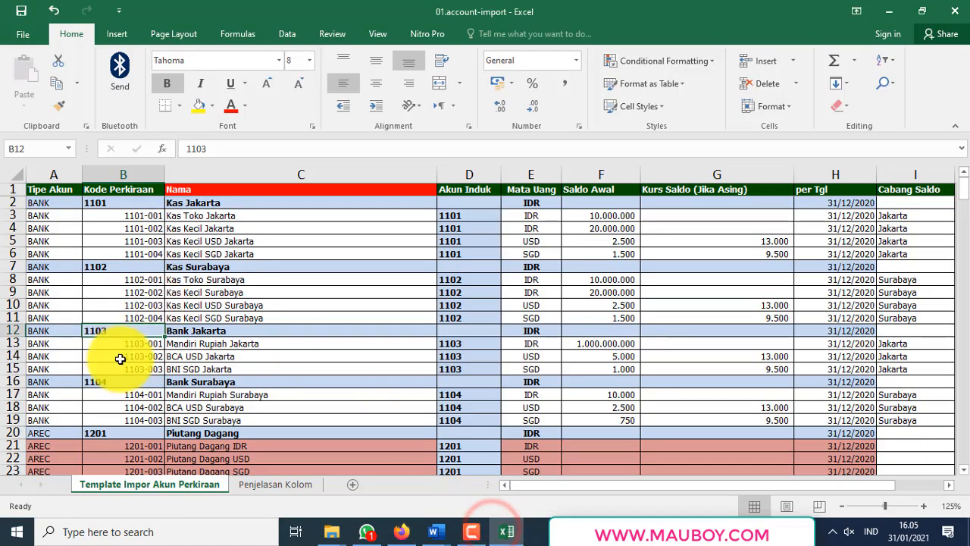
scroll(281, 299, down, 3)
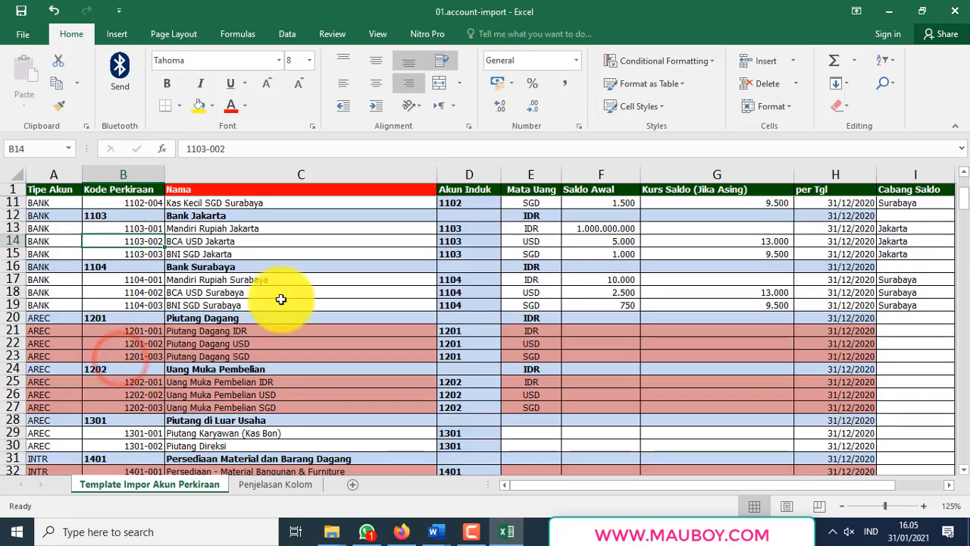
click(893, 14)
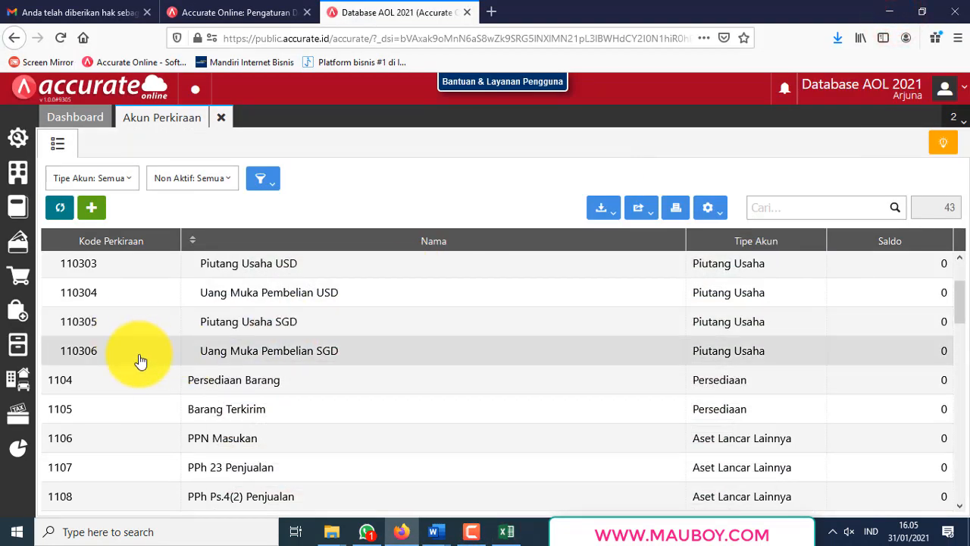
Change the Persediaan Barang account's Kode Perkiraan to 11049999 and save it.
scroll(140, 362, down, 1)
click(94, 294)
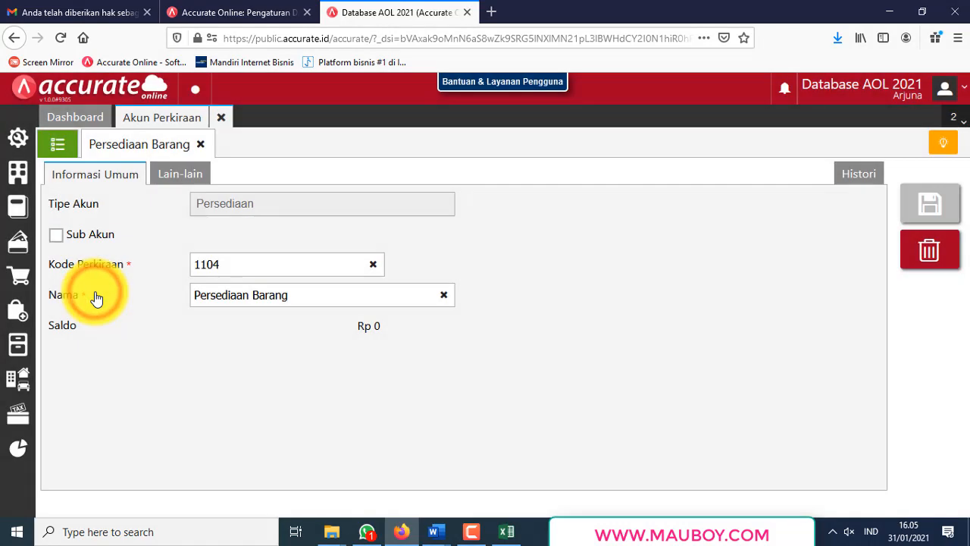
click(243, 264)
text(9999)
click(930, 205)
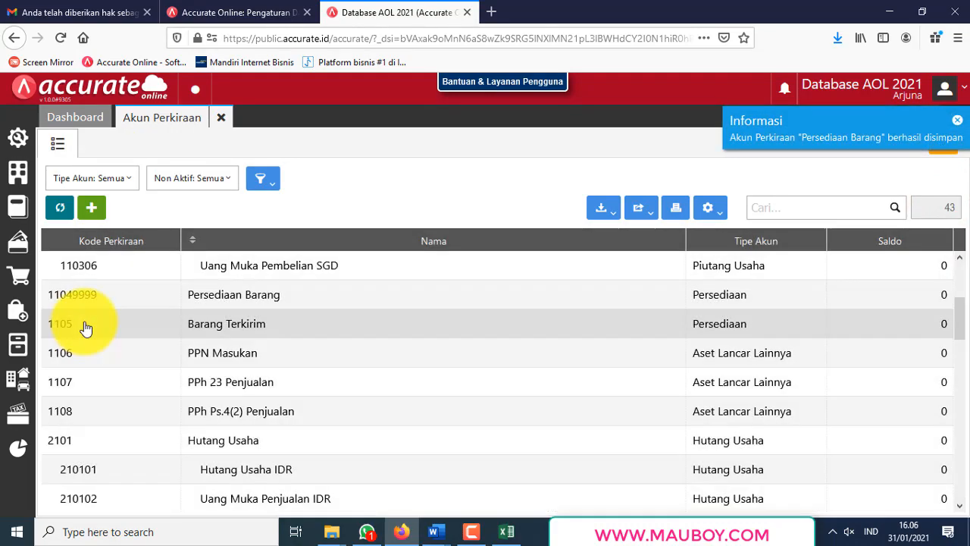
Change the Barang Terkirim account's Kode Perkiraan to 1105999 and save it.
click(85, 328)
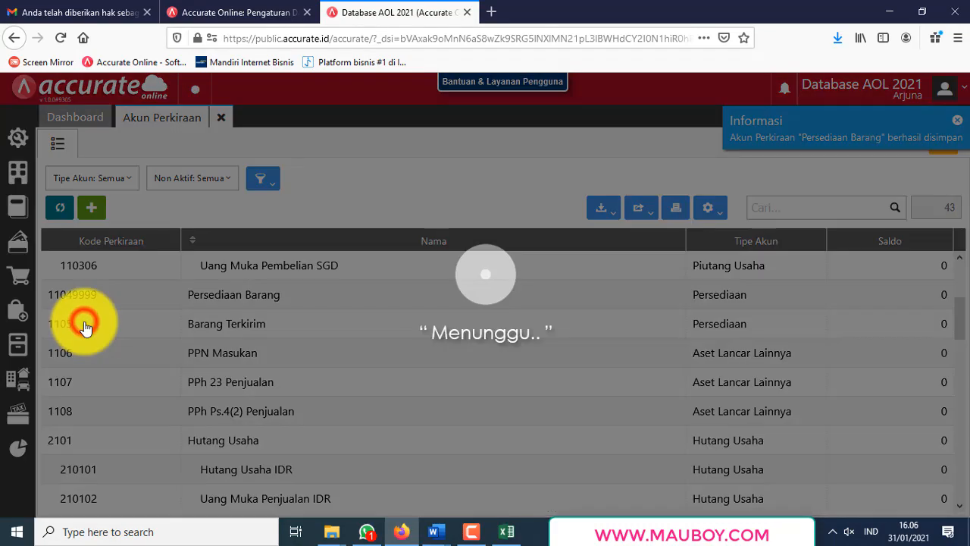
click(255, 257)
text(999)
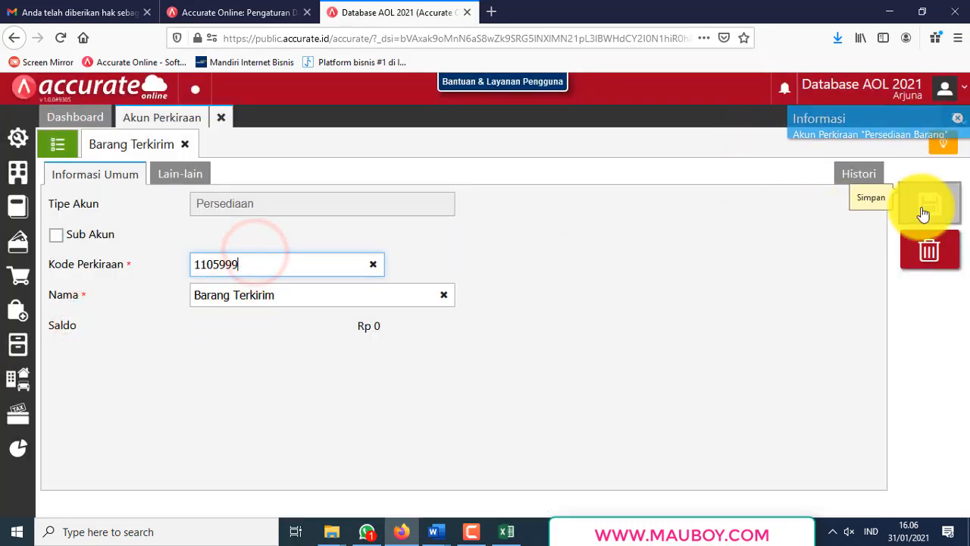
click(930, 204)
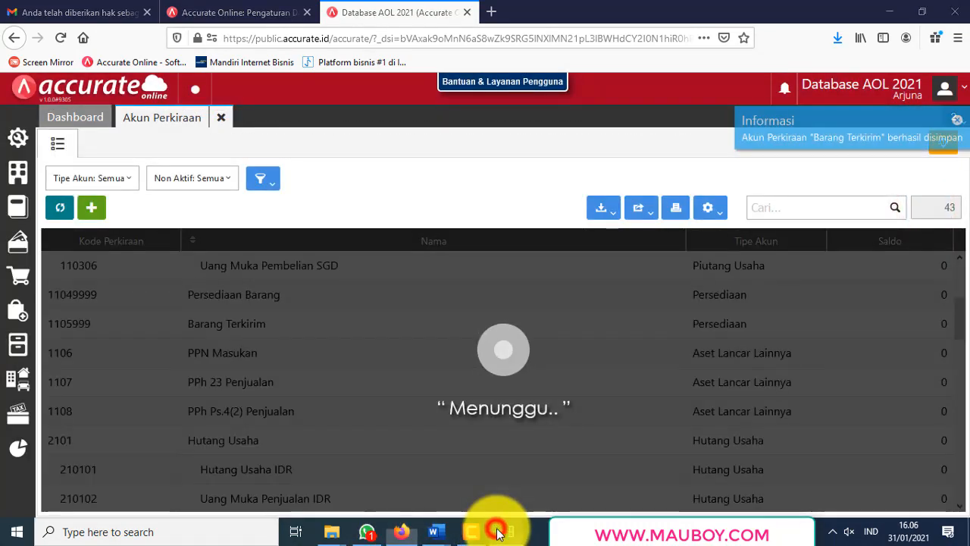
In the Excel template, check the parent codes of Piutang Dagang, Piutang di Luar Usaha and Bank Surabaya, and return to Accurate Online.
click(501, 531)
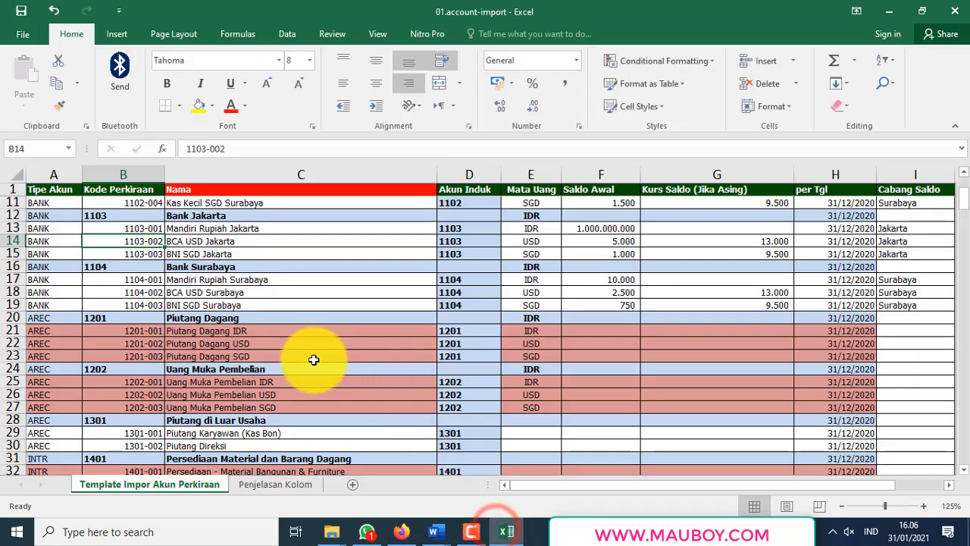
click(106, 321)
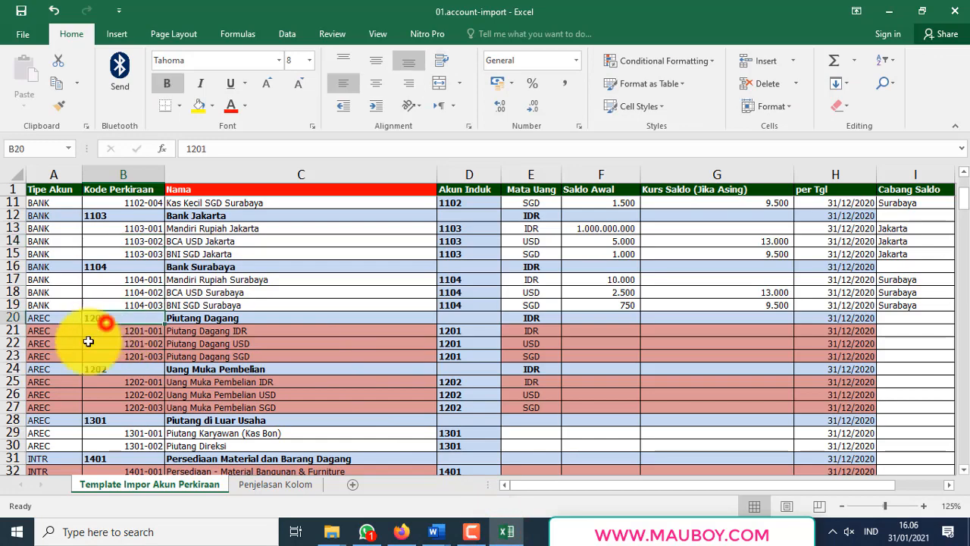
click(98, 422)
click(129, 267)
click(881, 17)
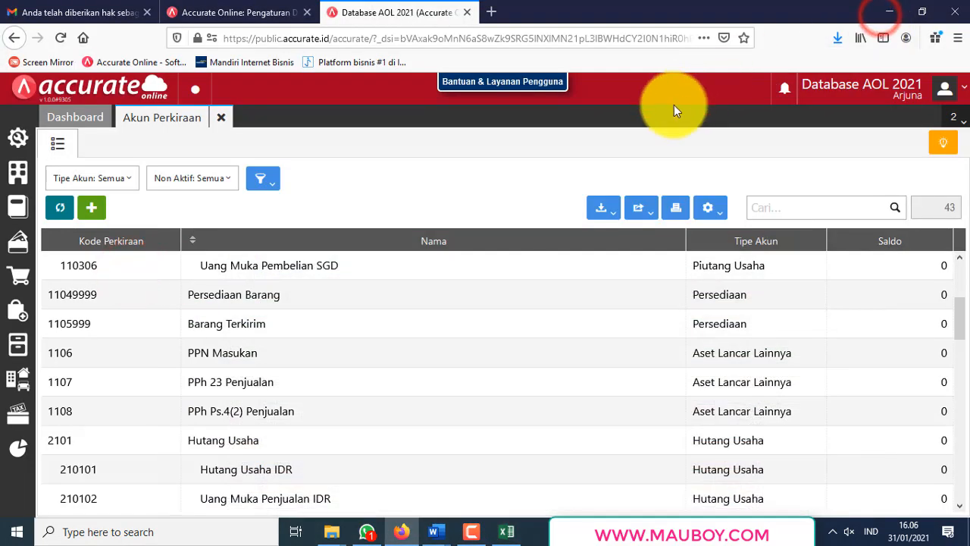
Change the Kode Perkiraan of PPN Masukan to 1106999 and of PPh 23 Penjualan to 1107999, saving each account.
click(191, 365)
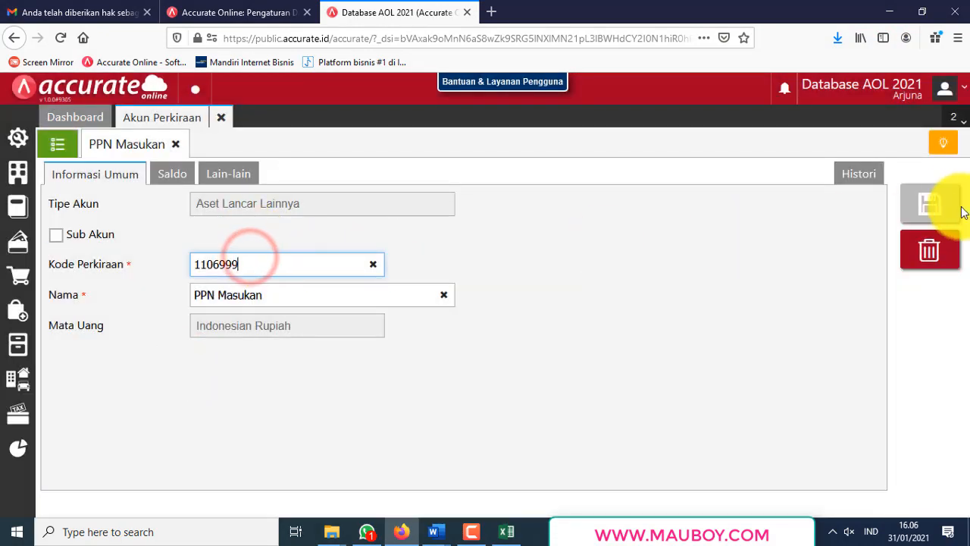
click(932, 205)
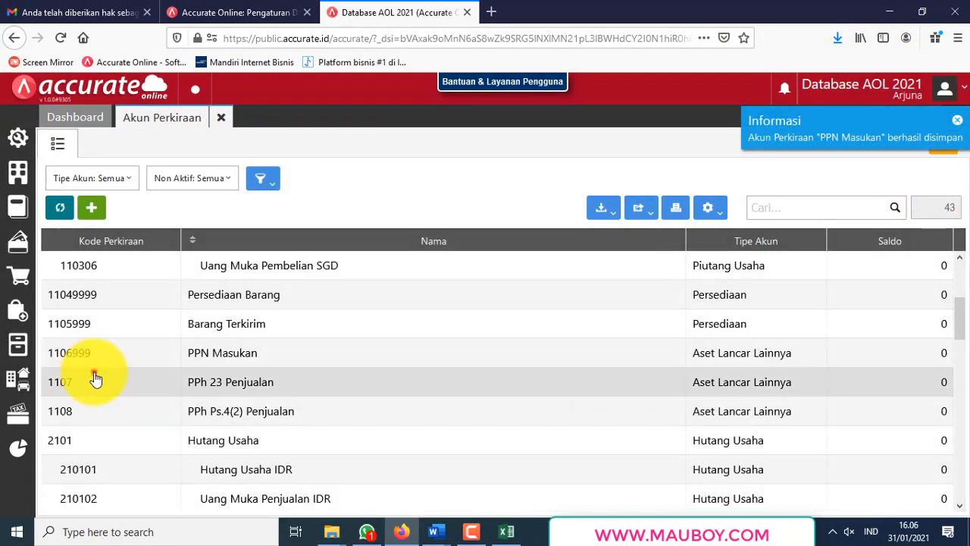
click(95, 379)
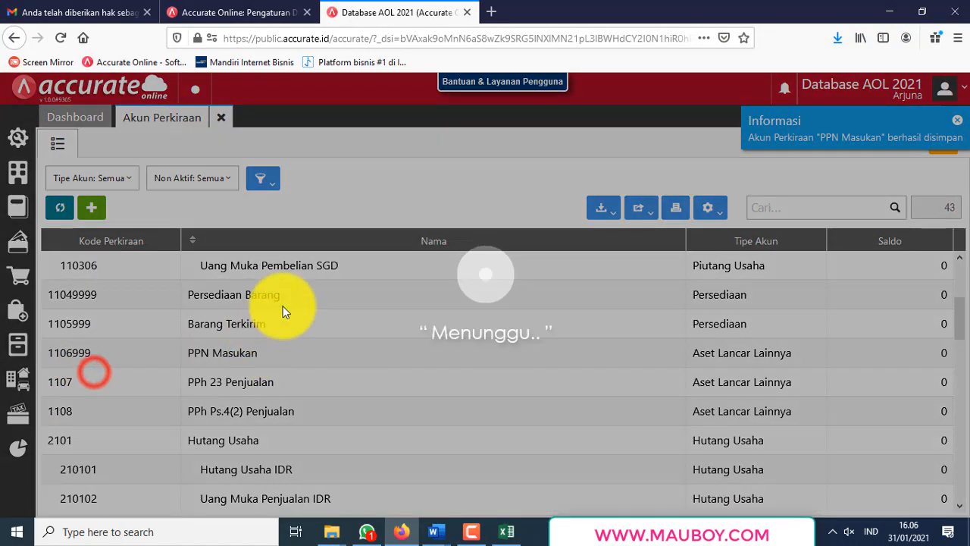
text(999)
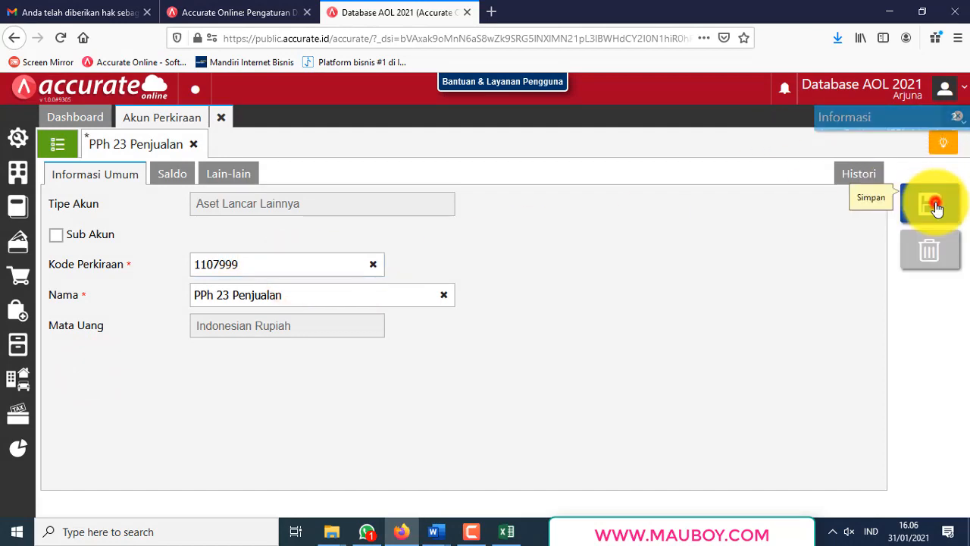
click(931, 205)
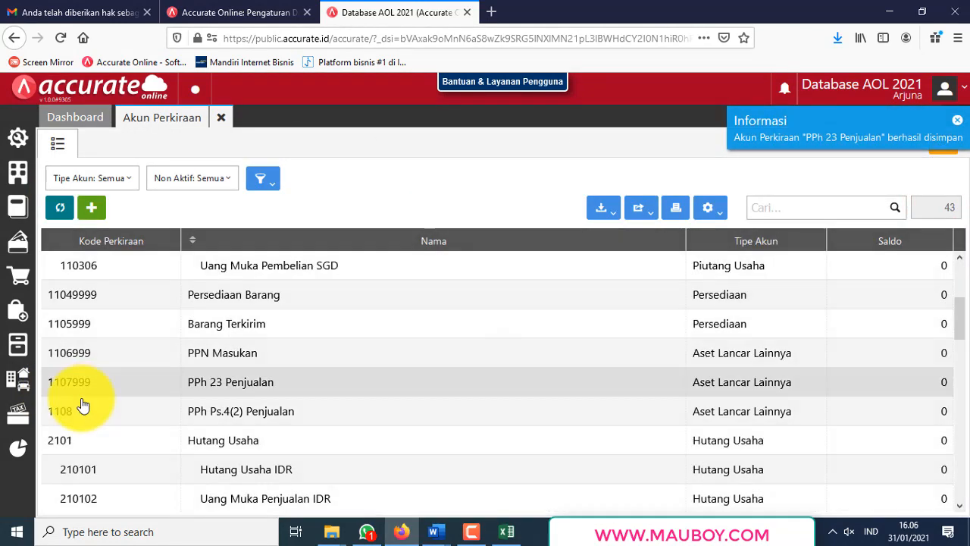
Change the PPh Ps.4(2) Penjualan account's Kode Perkiraan to 1108999 and save it.
click(82, 403)
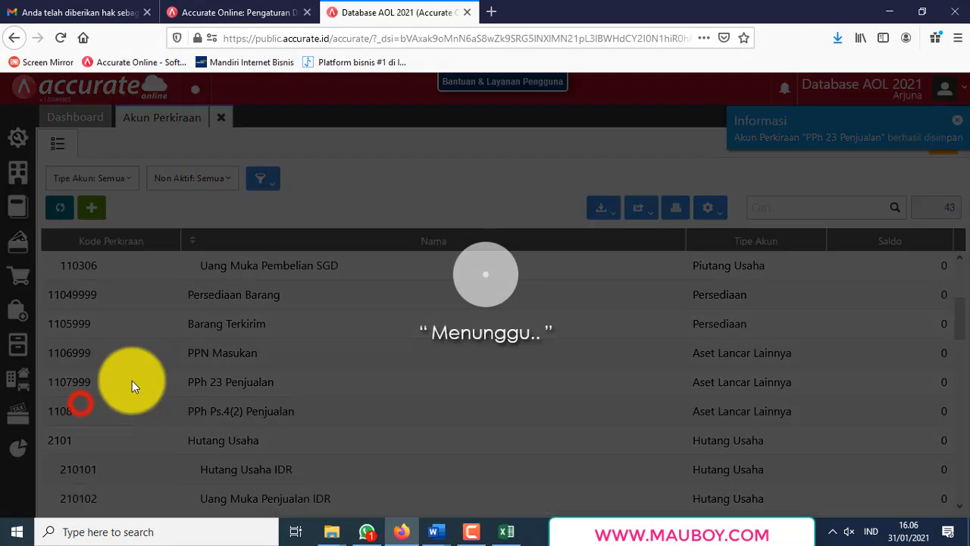
click(250, 265)
text(999)
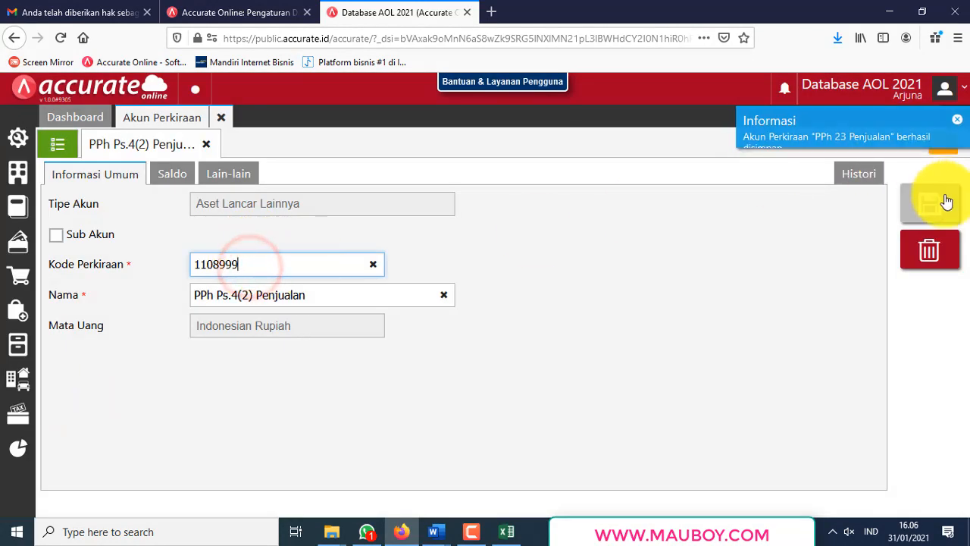
click(930, 205)
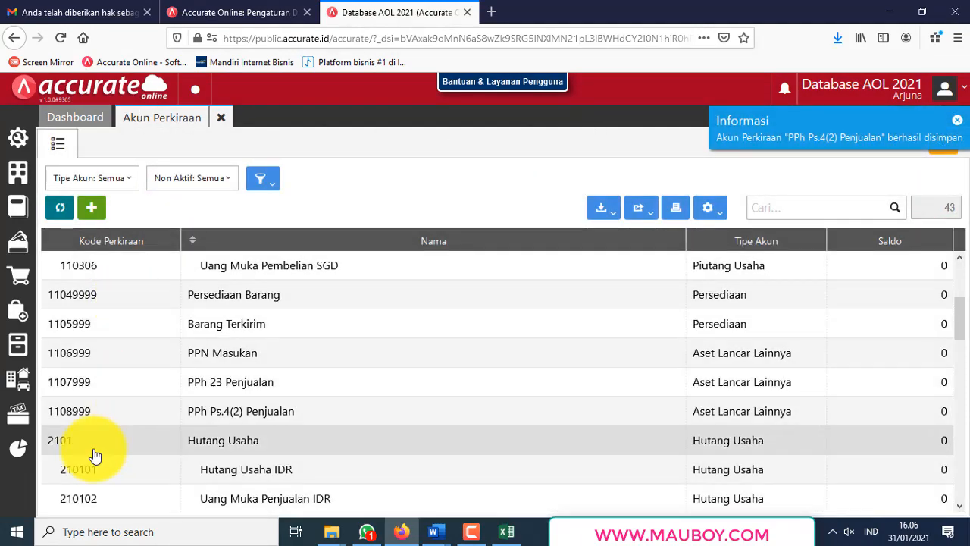
Change the parent account Hutang Usaha's Kode Perkiraan to 2101999 and save it.
click(91, 443)
click(277, 262)
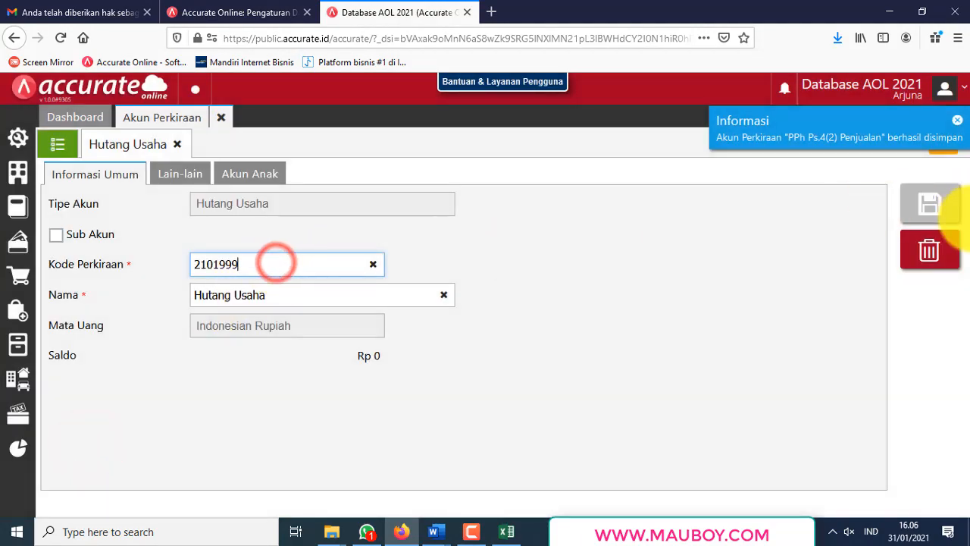
text(999)
click(930, 205)
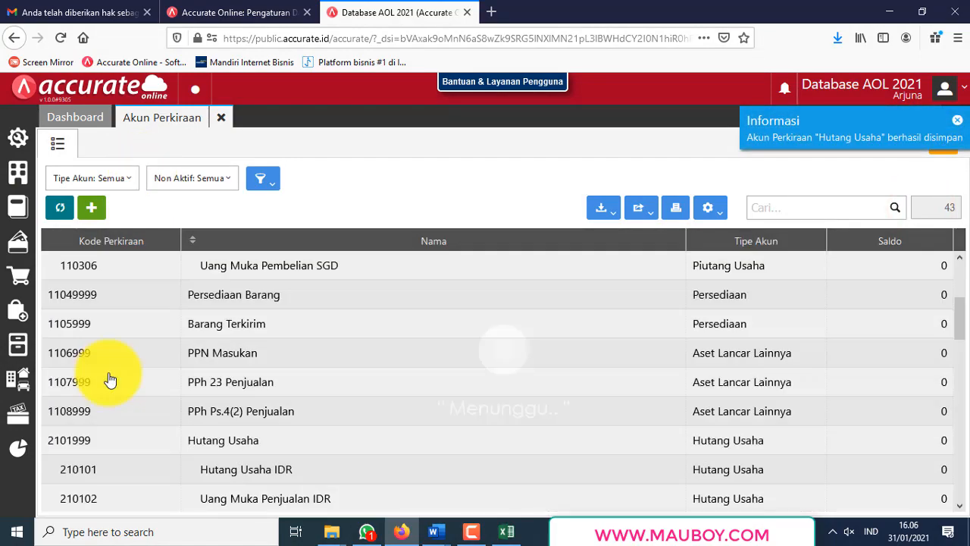
Change the PPN Keluaran account's Kode Perkiraan to 2102999 and save it.
scroll(111, 379, down, 3)
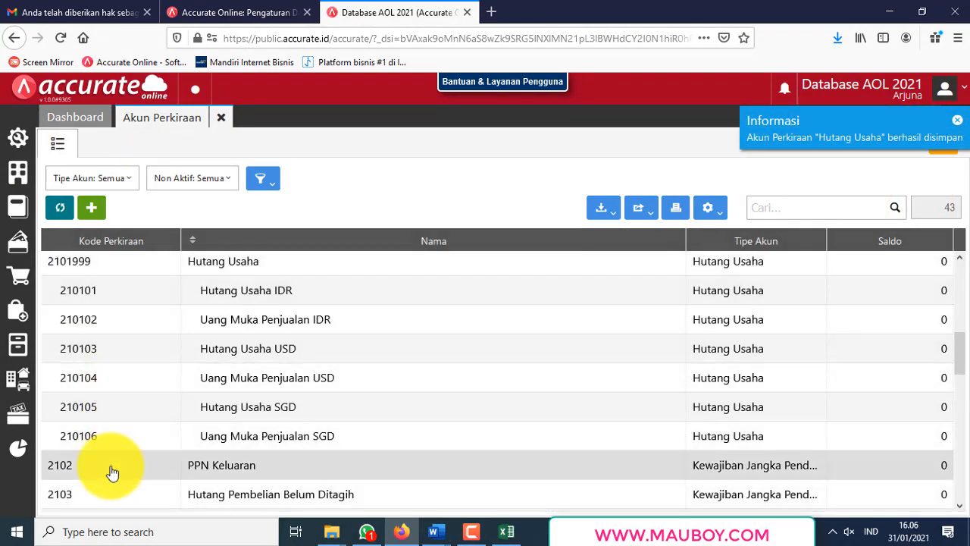
click(110, 468)
click(304, 266)
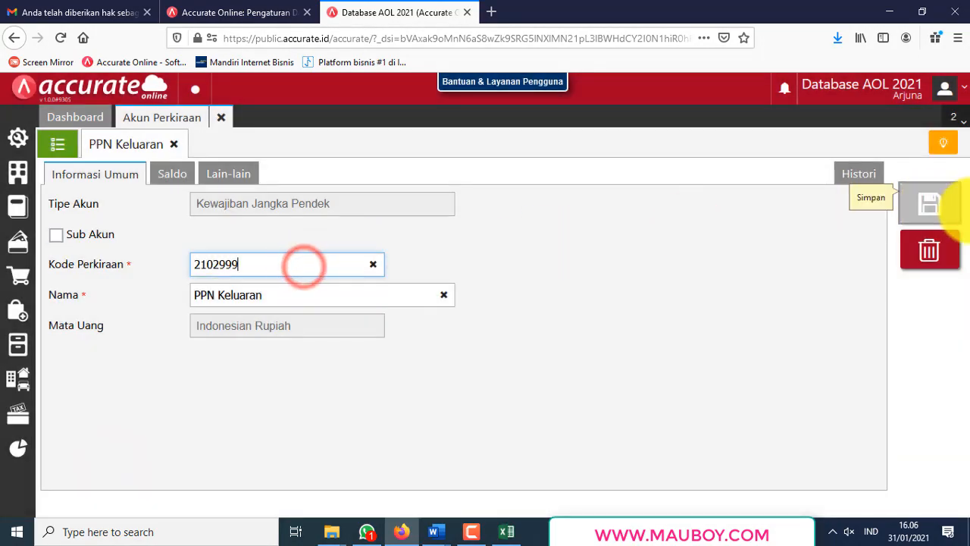
text(999)
click(931, 206)
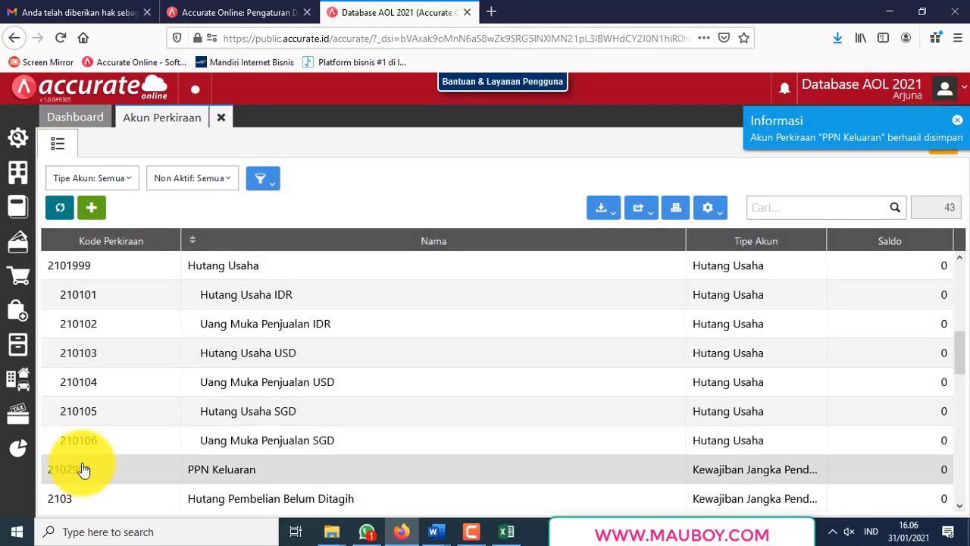
Change the Hutang Pembelian Belum Ditagih account's Kode Perkiraan to 2103999 and save it.
scroll(83, 470, down, 3)
click(80, 318)
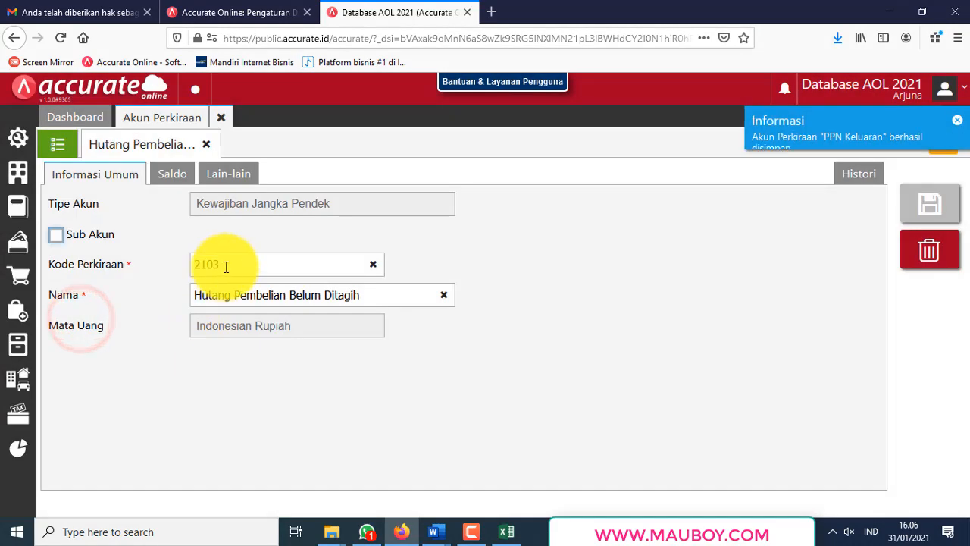
click(225, 265)
text(999)
click(935, 215)
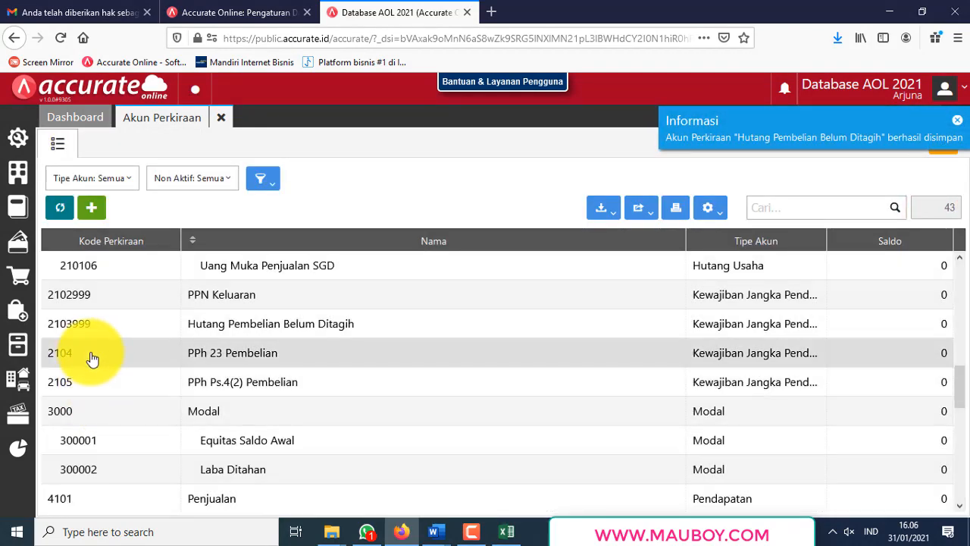
Change the Kode Perkiraan of PPh 23 Pembelian to 2104999 and of PPh Ps.4(2) Pembelian to 2105999, saving each account.
click(91, 353)
text(999)
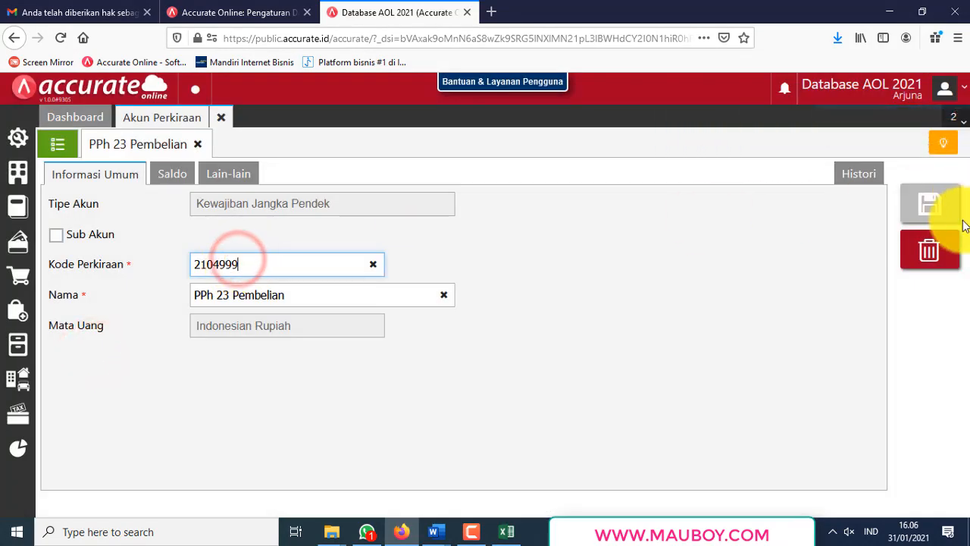
click(929, 203)
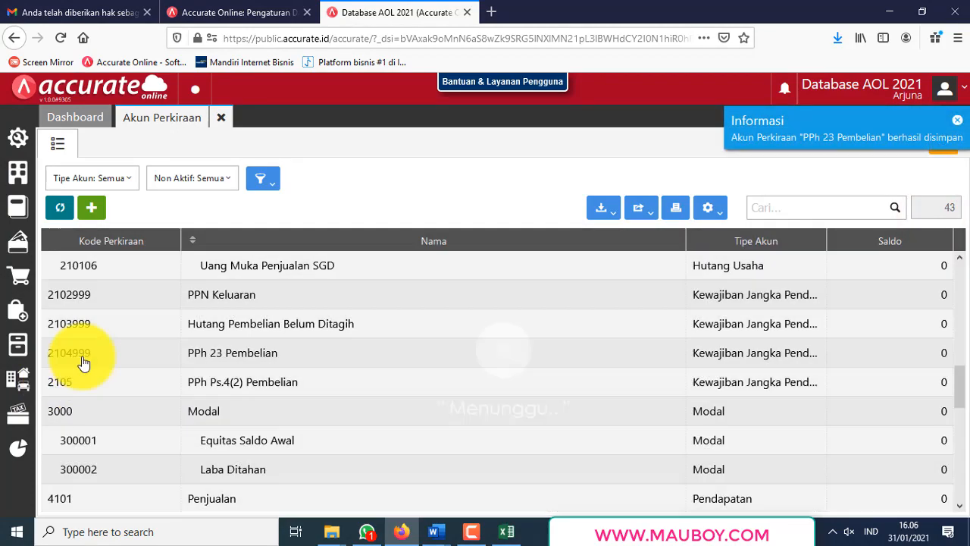
click(80, 377)
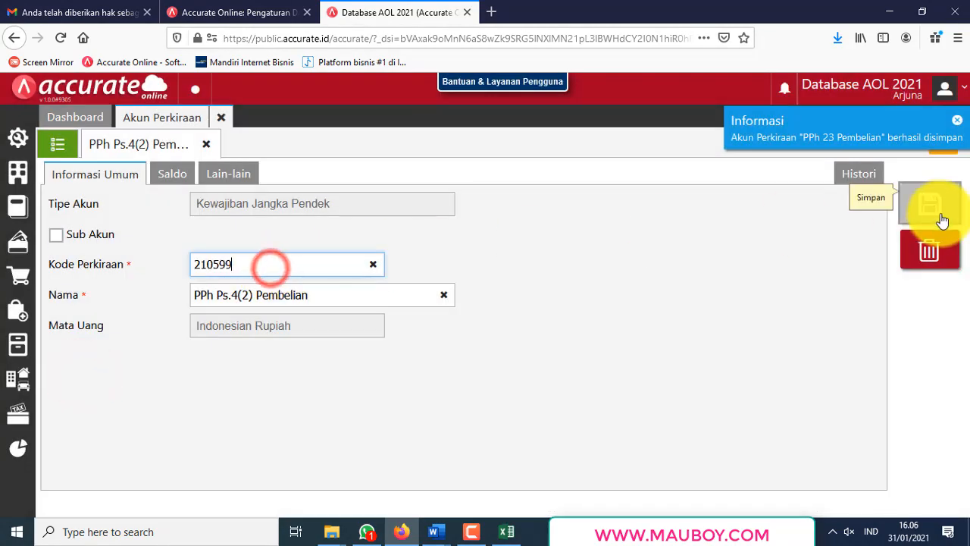
text(99)
click(940, 216)
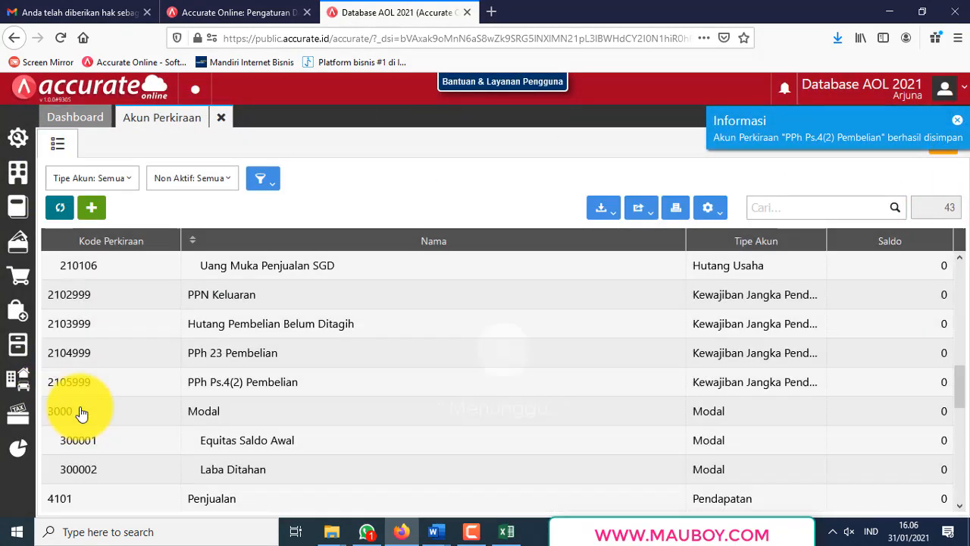
Change the parent account Modal's Kode Perkiraan to 3000999 and save it.
click(82, 412)
text(999)
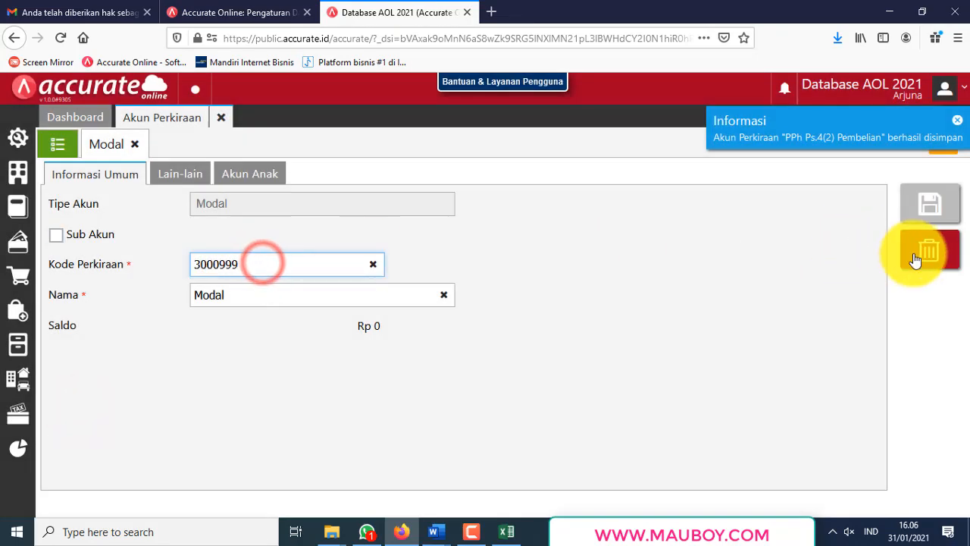
click(930, 203)
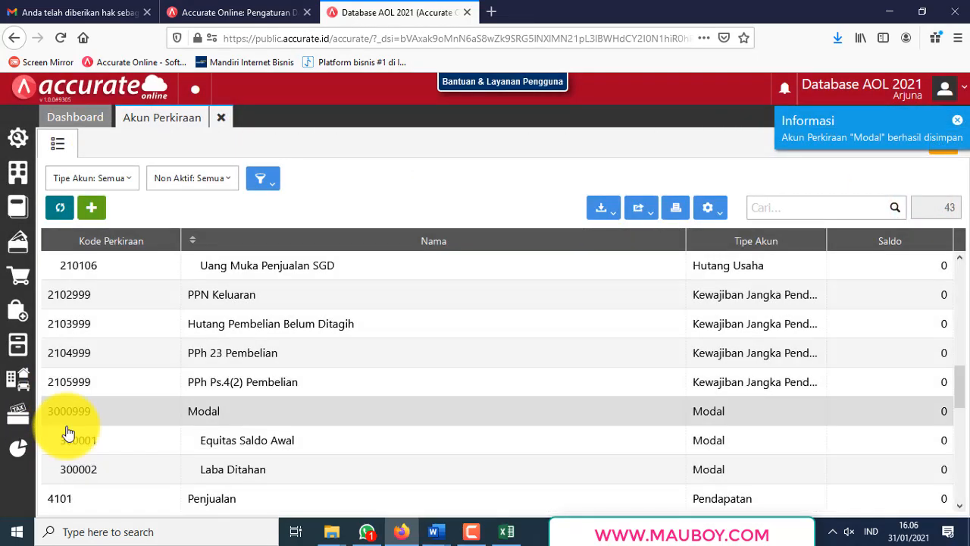
Change the Penjualan account's Kode Perkiraan to 4101999 and save it.
scroll(65, 425, down, 2)
click(80, 410)
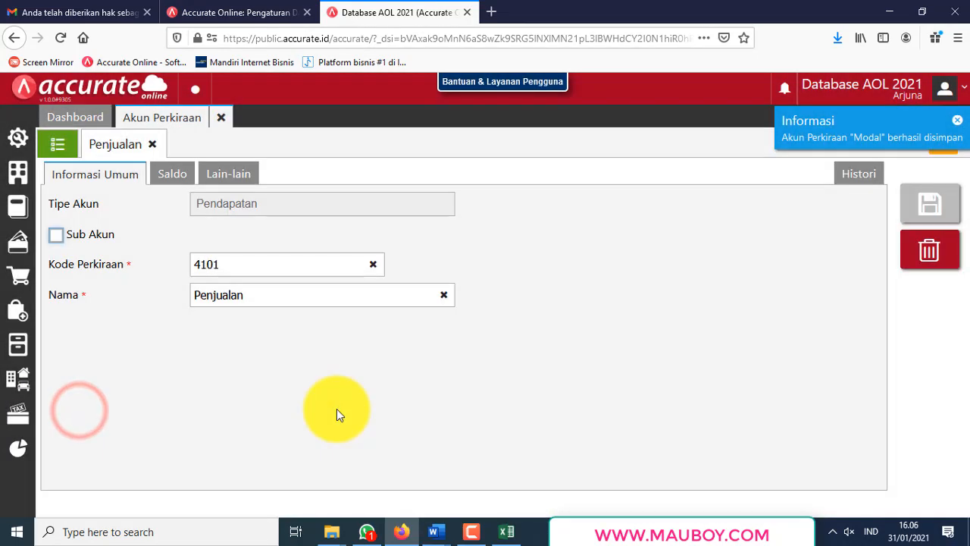
click(265, 263)
text(999)
click(929, 205)
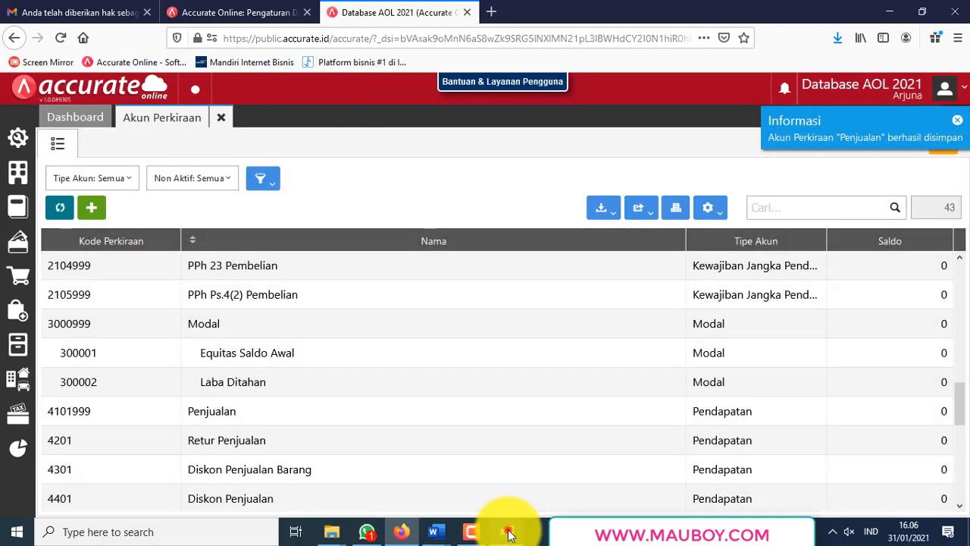
Check the account codes in the Excel template, then set the Retur Penjualan account's Kode Perkiraan to 420199 in Accurate Online and save it.
click(509, 533)
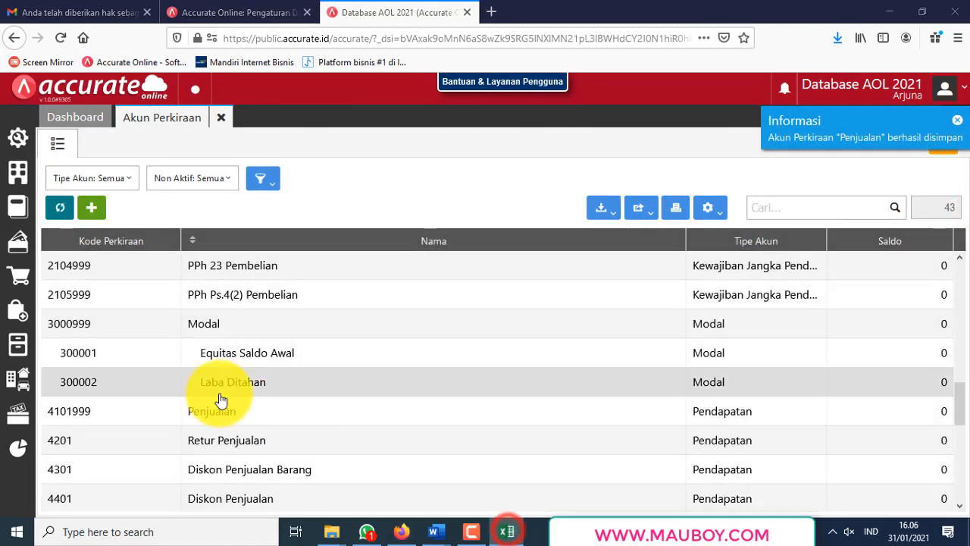
click(92, 318)
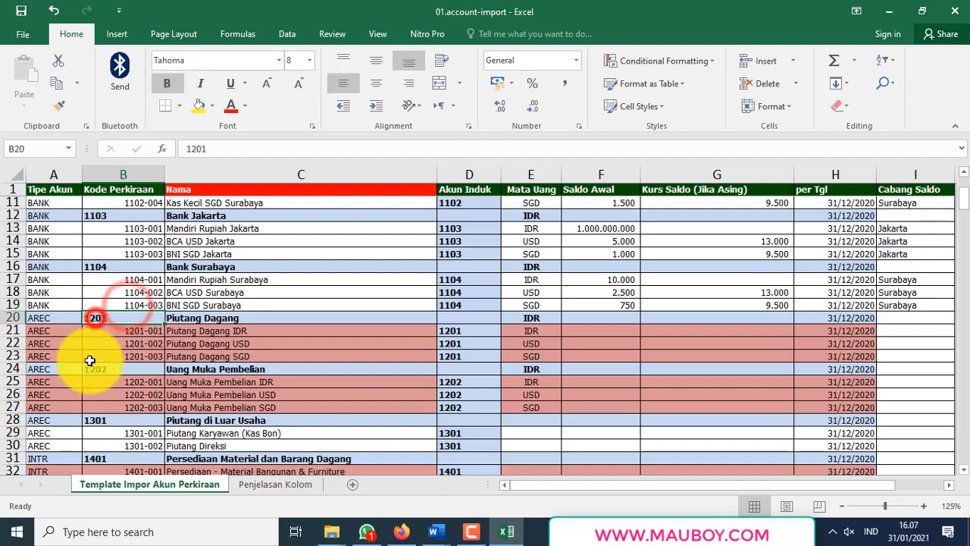
click(91, 368)
click(880, 15)
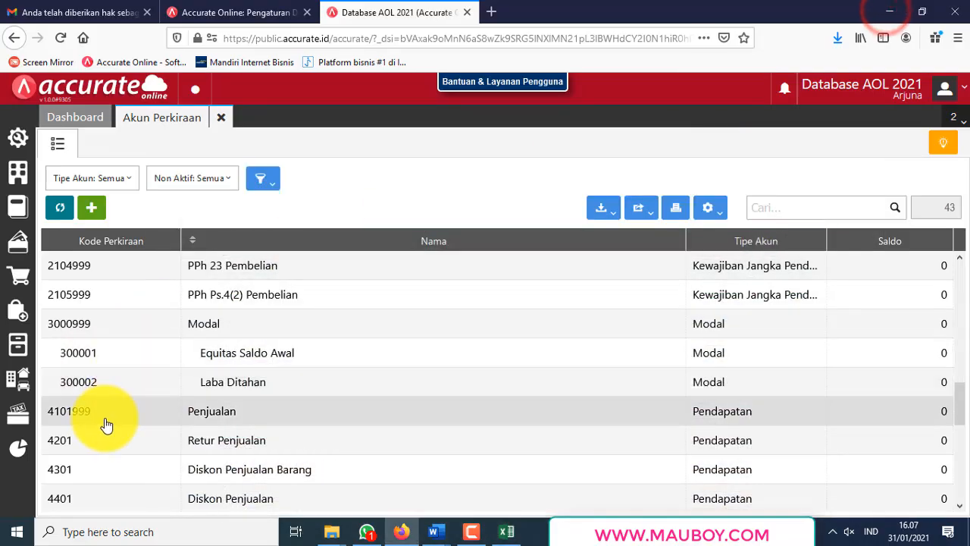
click(93, 436)
click(256, 263)
text(99)
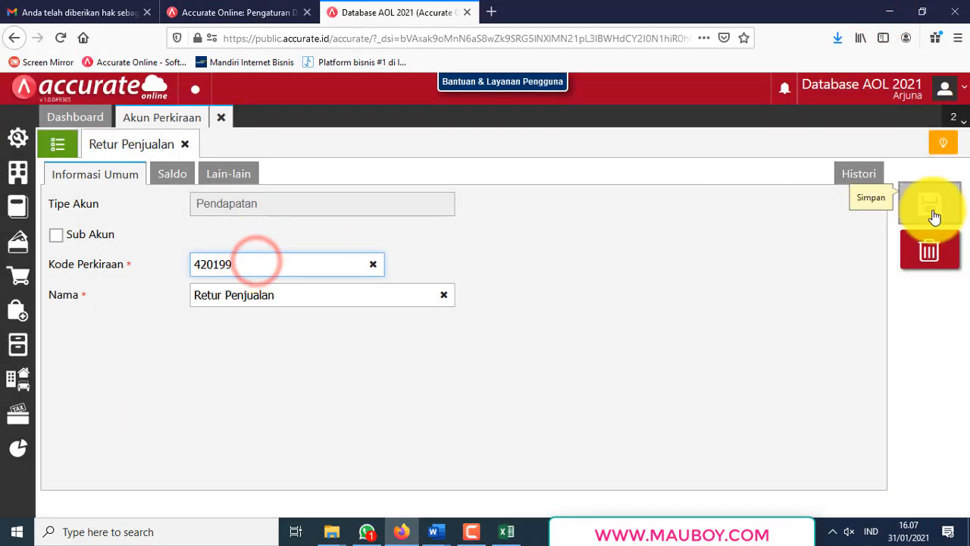
click(934, 217)
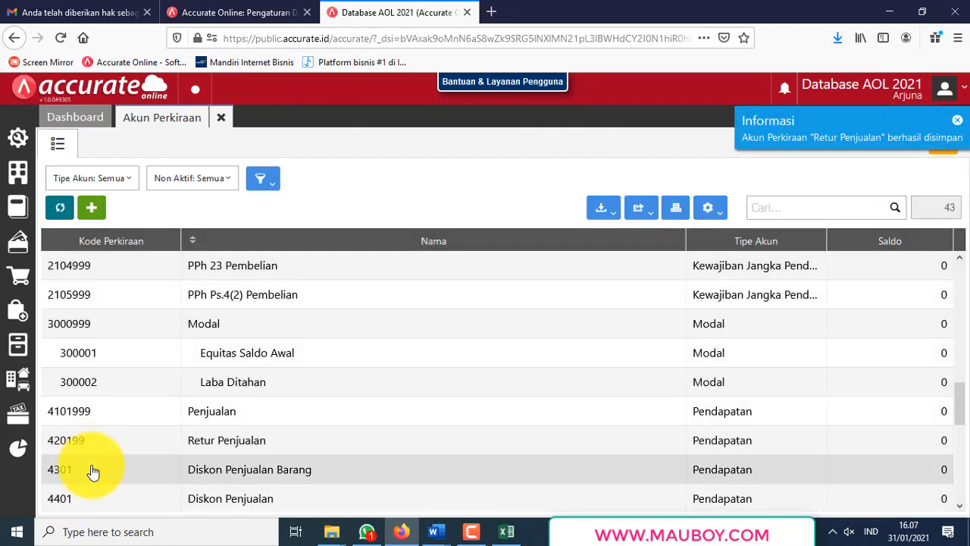
Change the Kode Perkiraan of Diskon Penjualan Barang to 4301999 and of Diskon Penjualan to 4401999, saving each account.
click(91, 464)
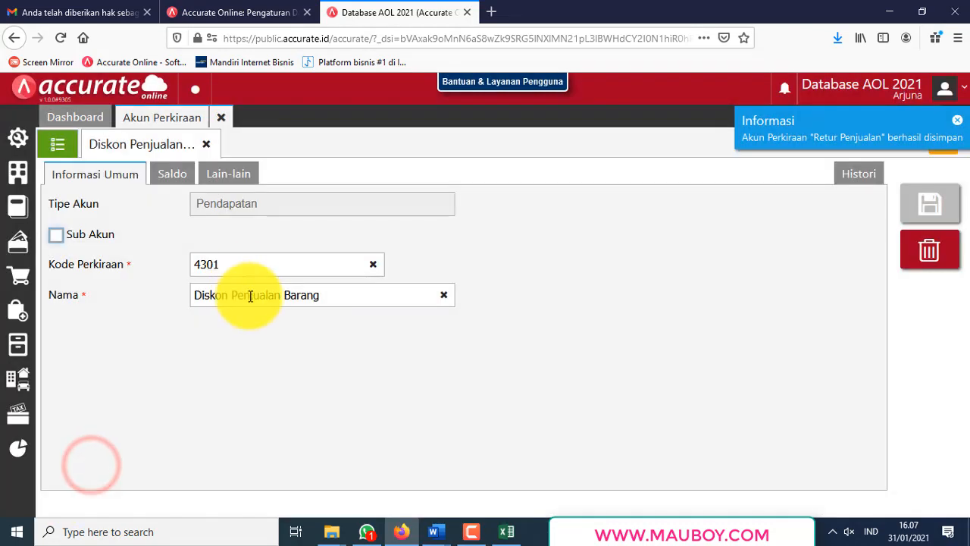
text(999)
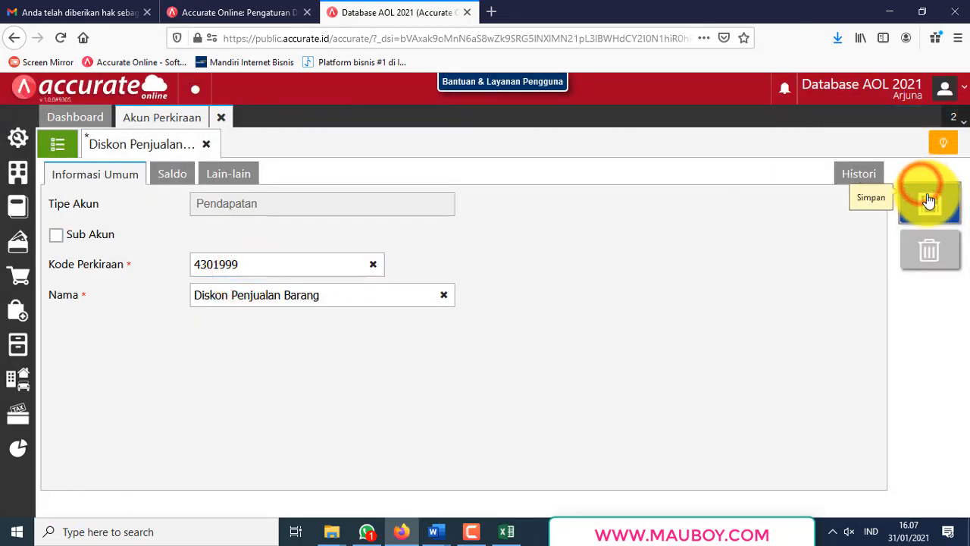
click(929, 202)
scroll(126, 404, down, 2)
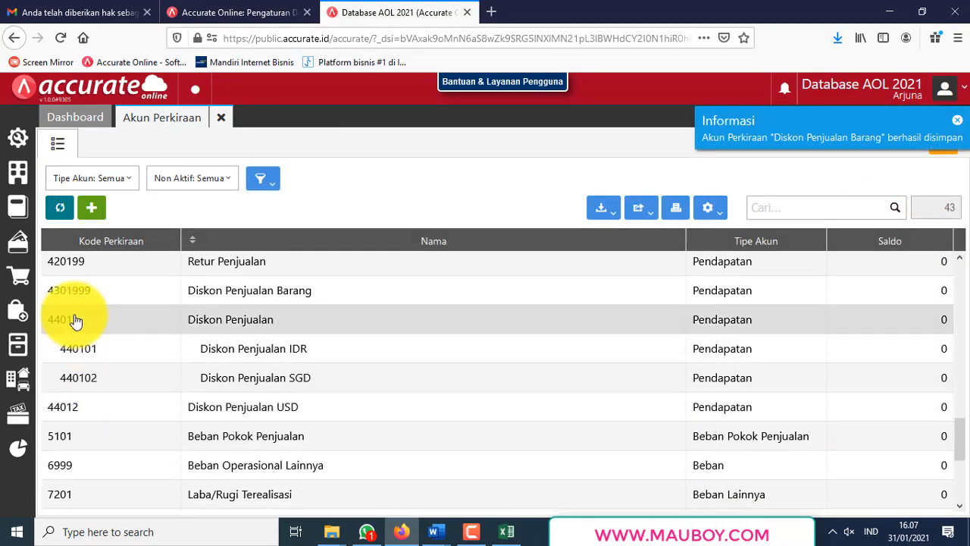
click(74, 305)
click(206, 140)
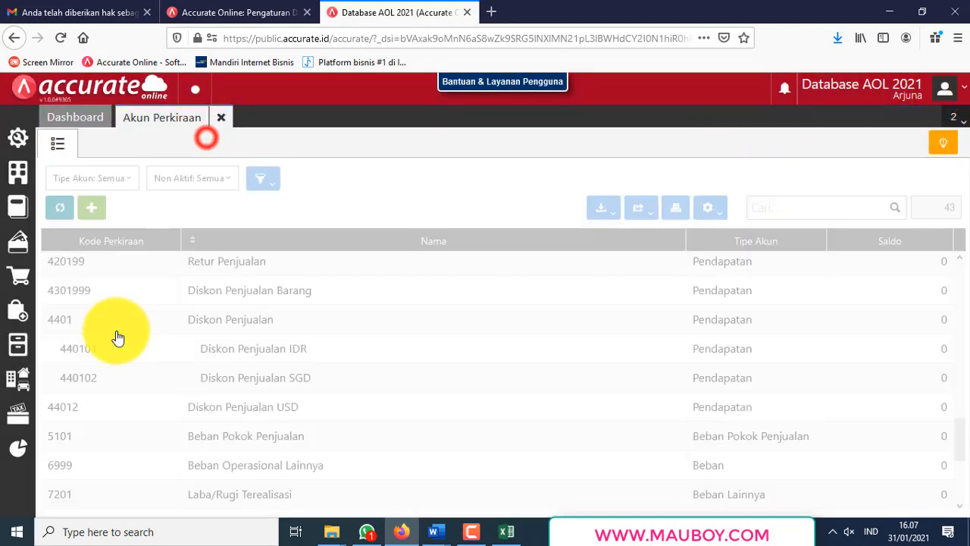
click(147, 327)
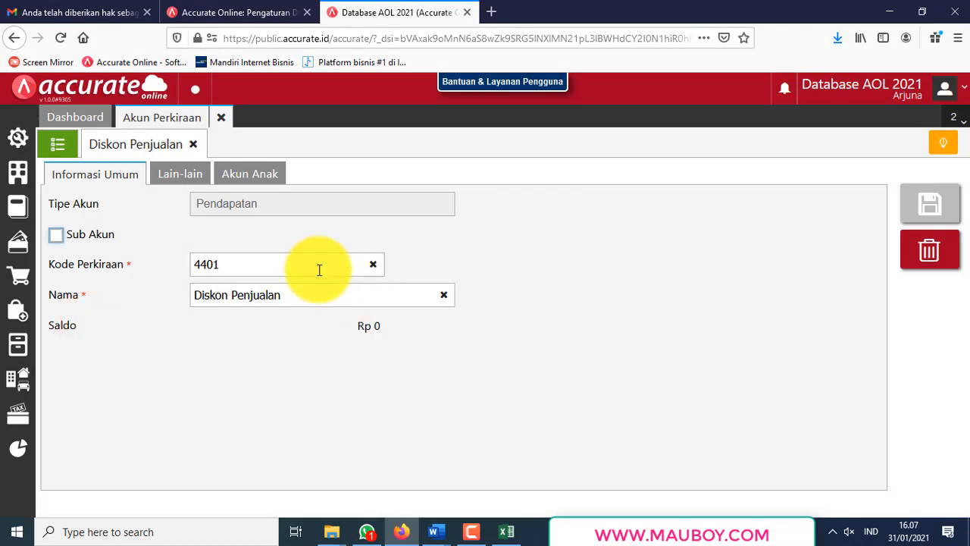
click(929, 205)
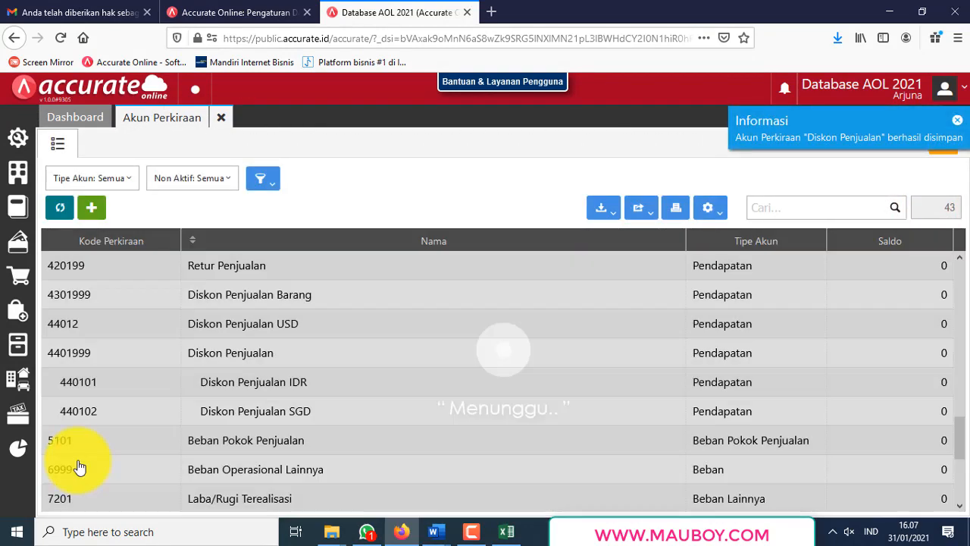
Change the Kode Perkiraan of Beban Pokok Penjualan to 5101999 and of Beban Operasional Lainnya to 6999999, saving each account.
click(76, 440)
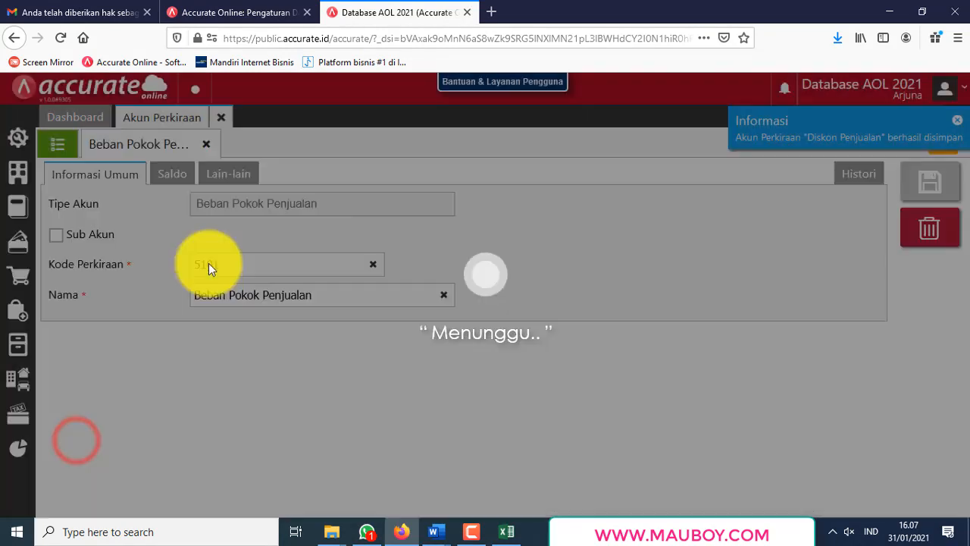
click(238, 259)
click(910, 206)
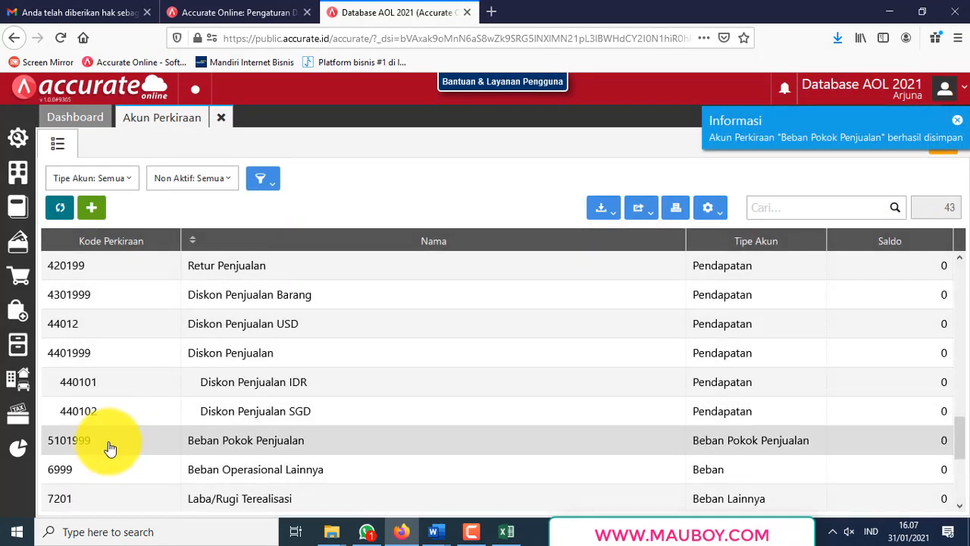
click(100, 466)
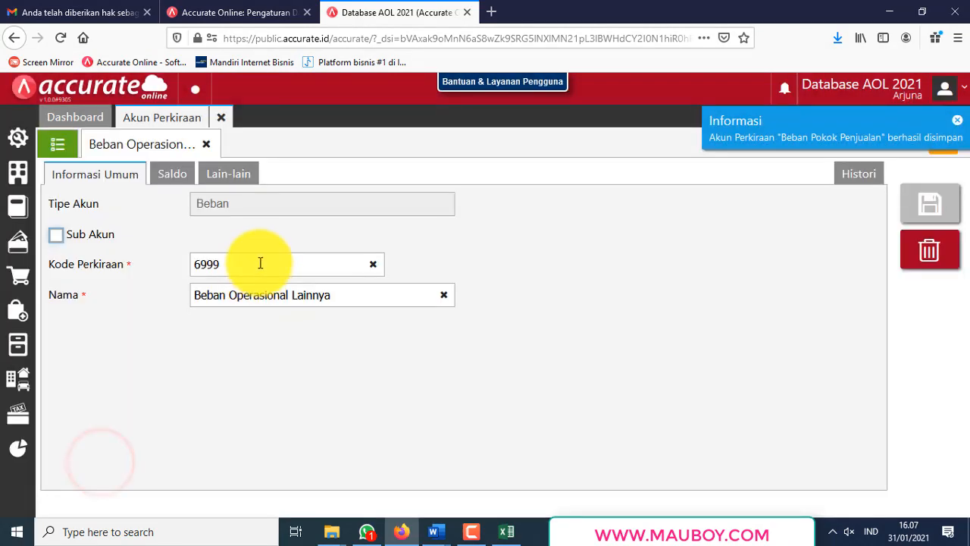
click(259, 263)
text(999999)
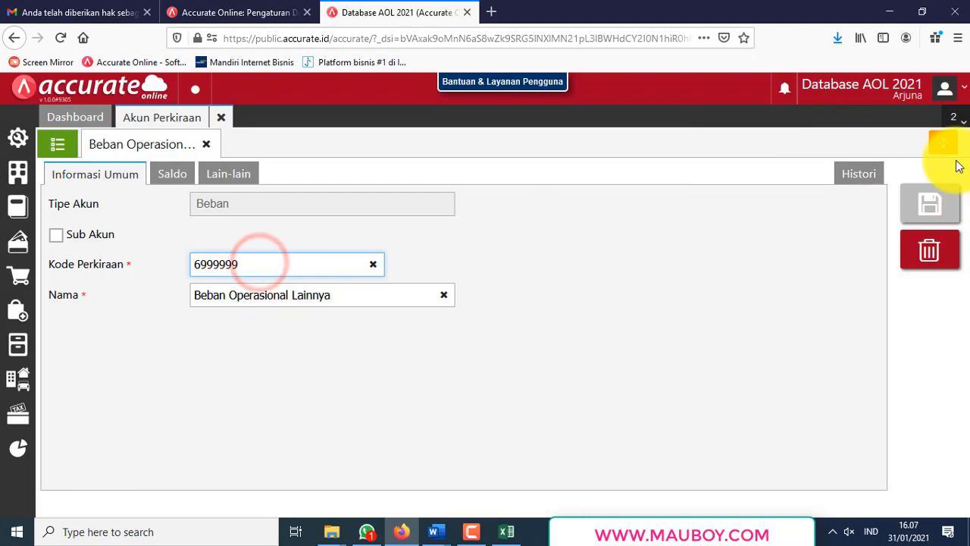
click(931, 203)
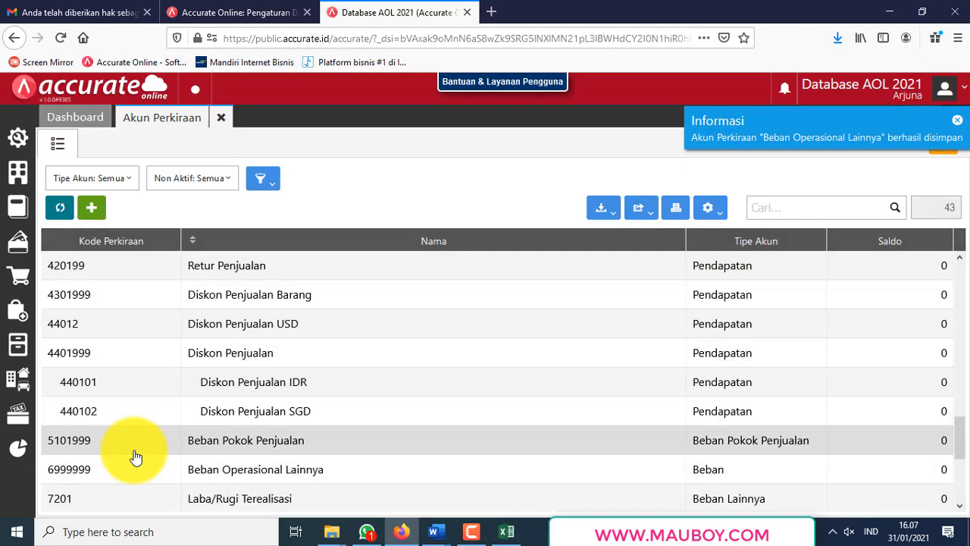
Change the Kode Perkiraan of Laba/Rugi Terealisasi to 7201999 and of Laba/Rugi Belum Terealisasi to 7202999, saving each account.
scroll(134, 457, down, 3)
click(101, 321)
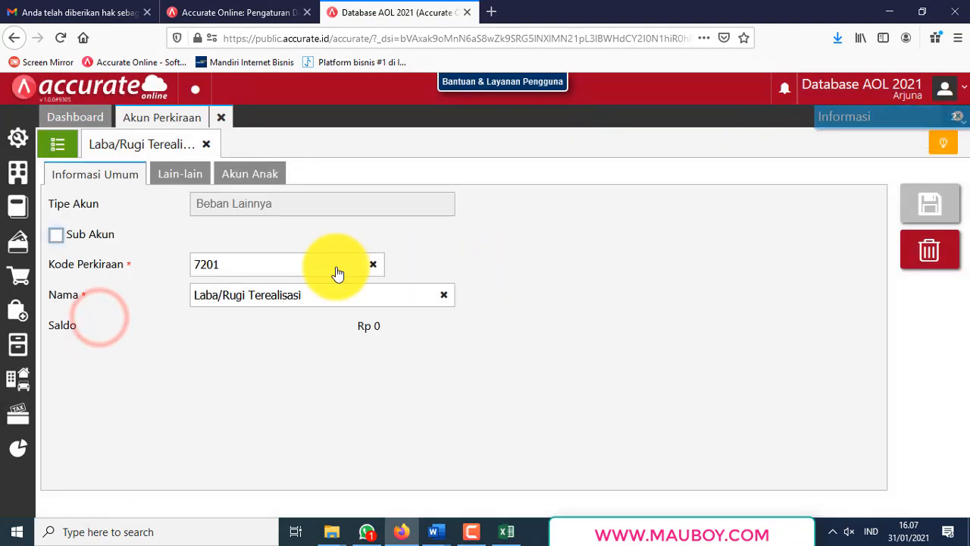
click(270, 265)
text(9)
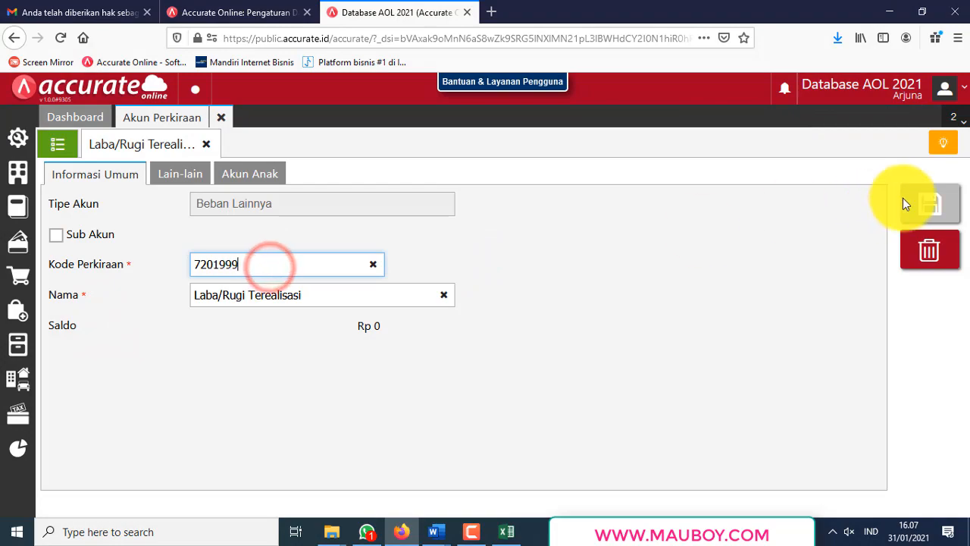
text(99)
click(908, 201)
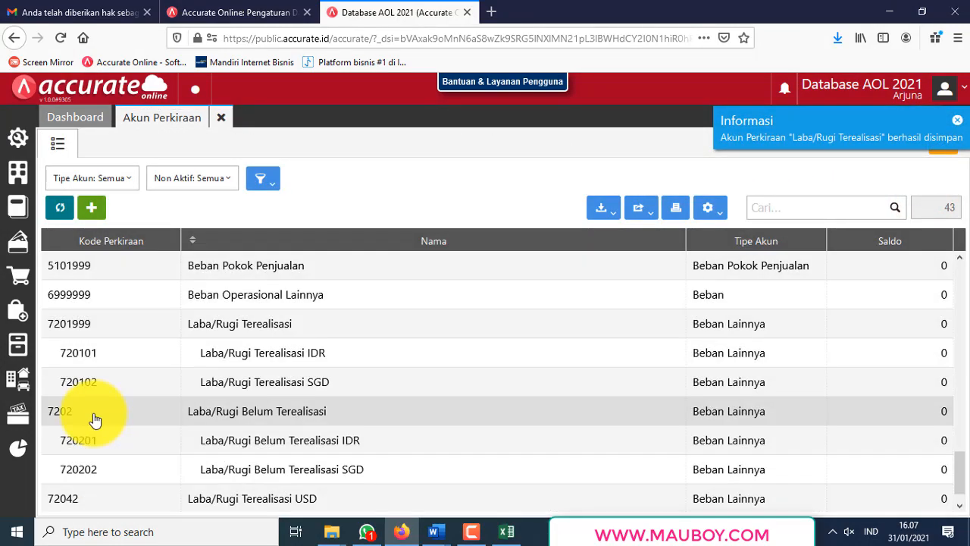
click(94, 417)
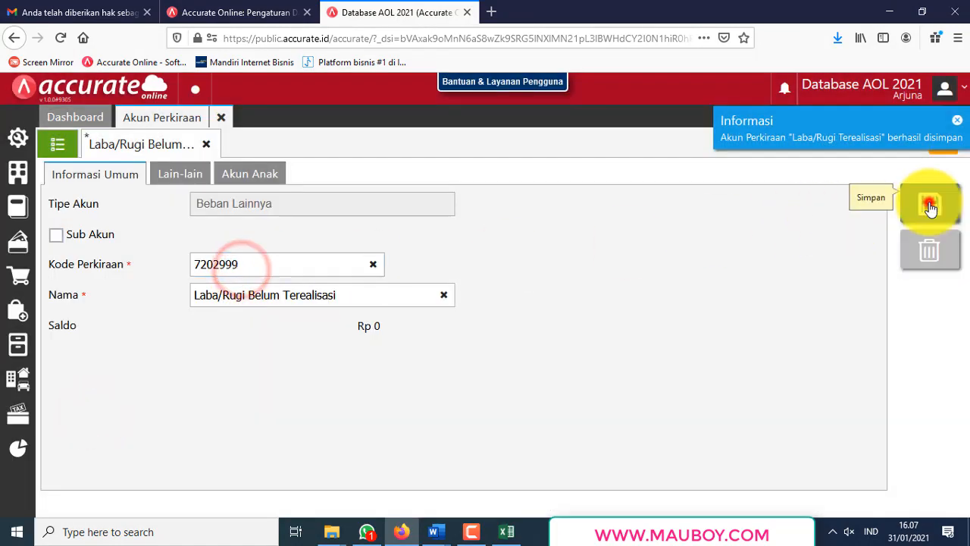
click(930, 205)
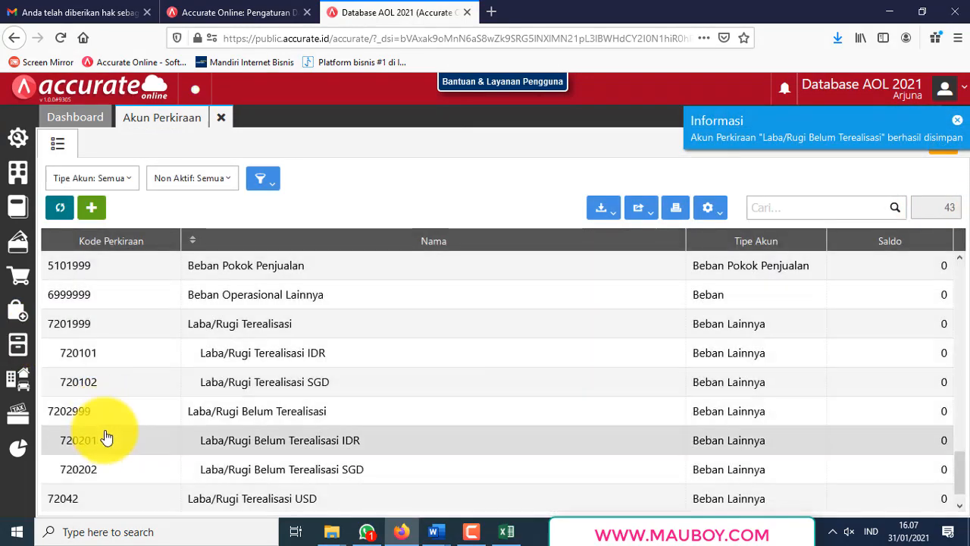
Review the account list's revised codes and open the Impor Akun page for importing accounts from an Excel file.
scroll(108, 436, down, 1)
scroll(136, 421, up, 10)
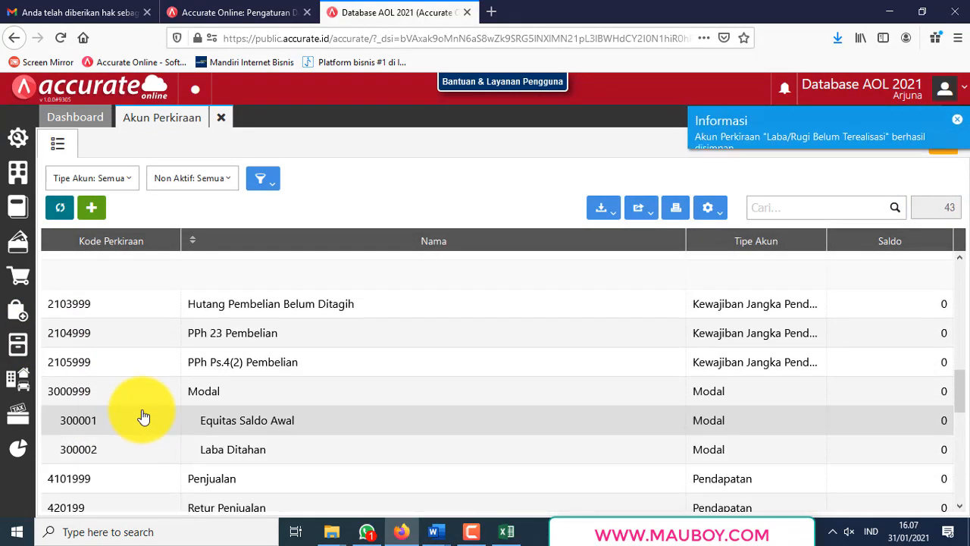
scroll(136, 379, up, 2)
scroll(134, 355, up, 8)
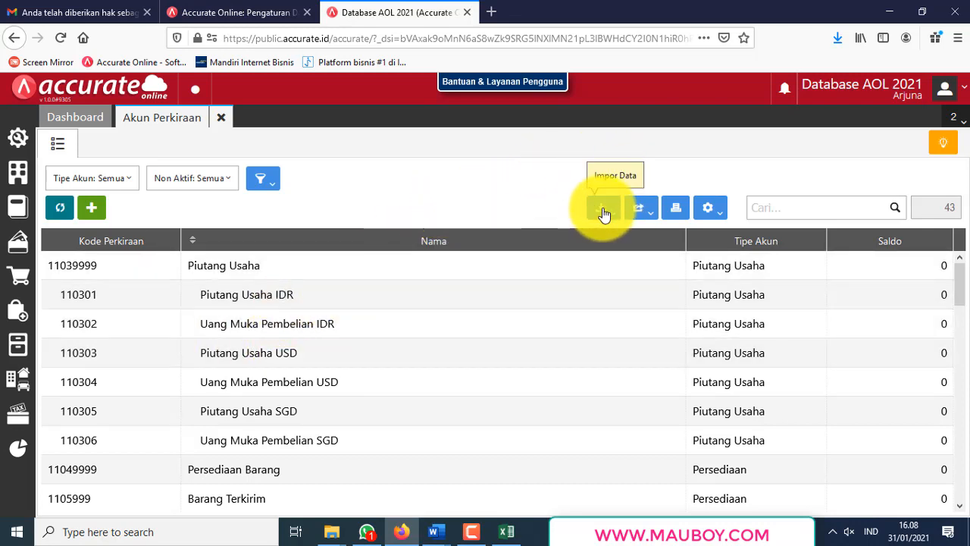
click(305, 179)
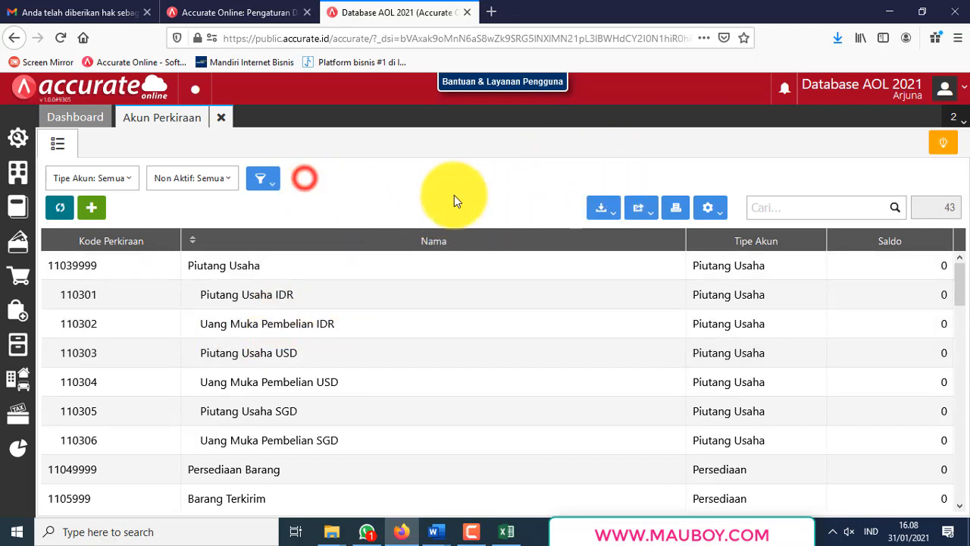
click(603, 212)
click(583, 241)
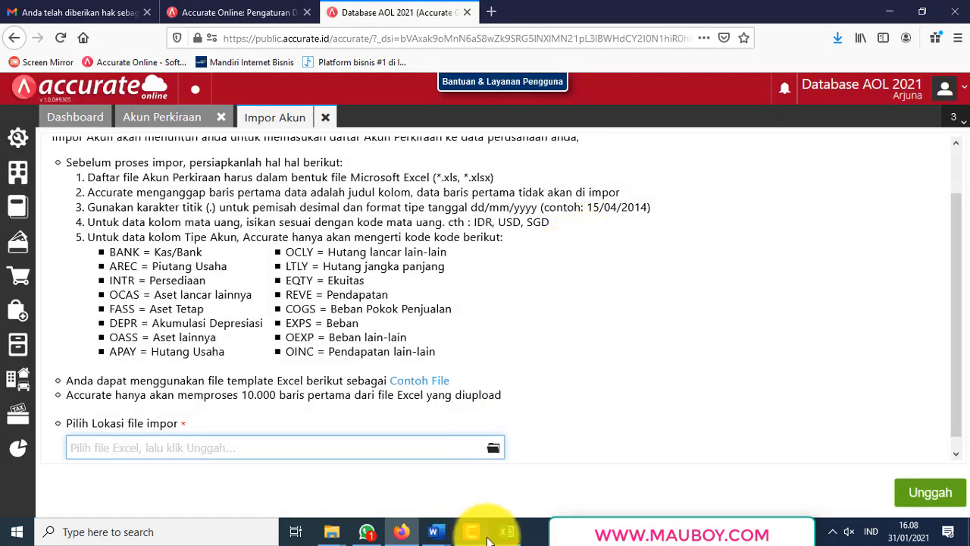
Switch to Excel, save the 01.account-import workbook and close it.
click(507, 531)
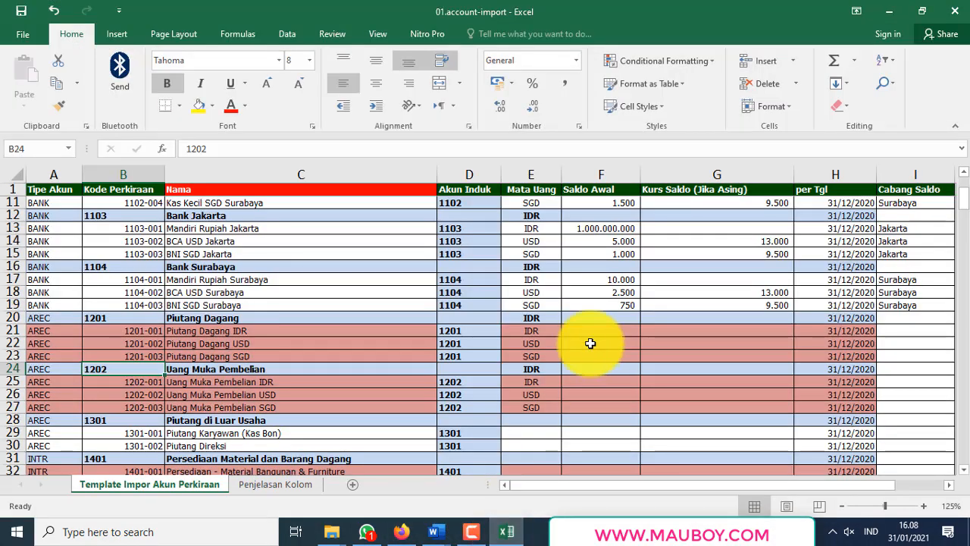
click(606, 297)
click(617, 266)
click(22, 11)
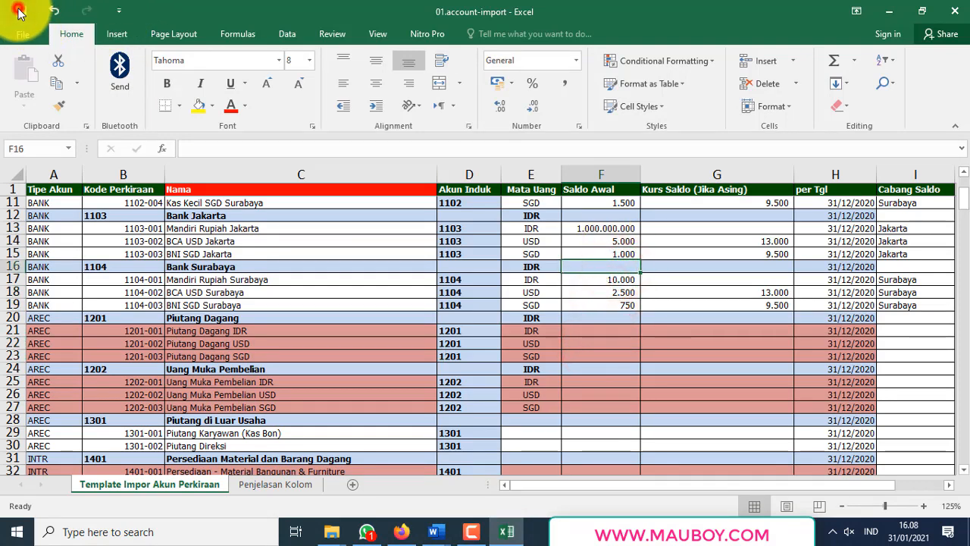
click(960, 18)
Switch to File Explorer and select the 01.account-import file in the File Excel Setup Awal 2021 folder.
mouse_move(320, 538)
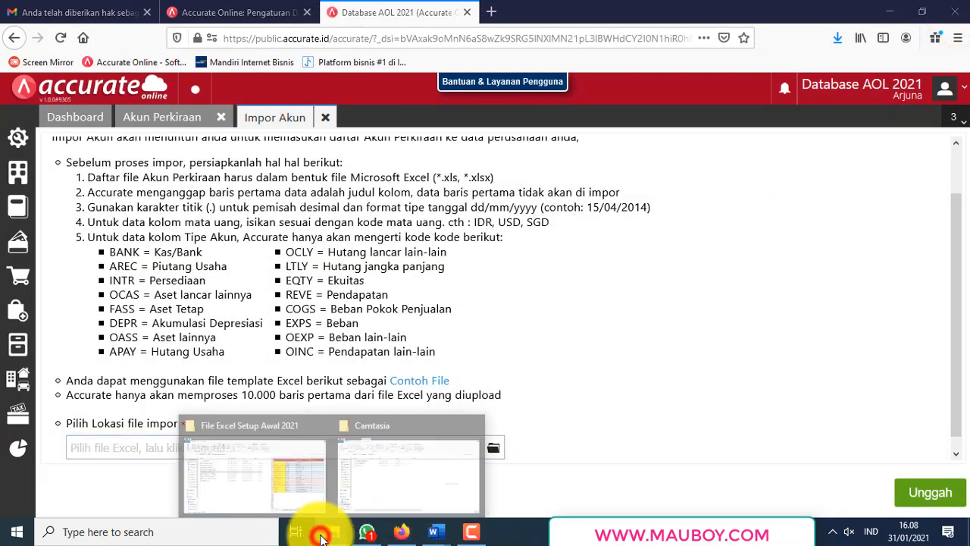
click(273, 470)
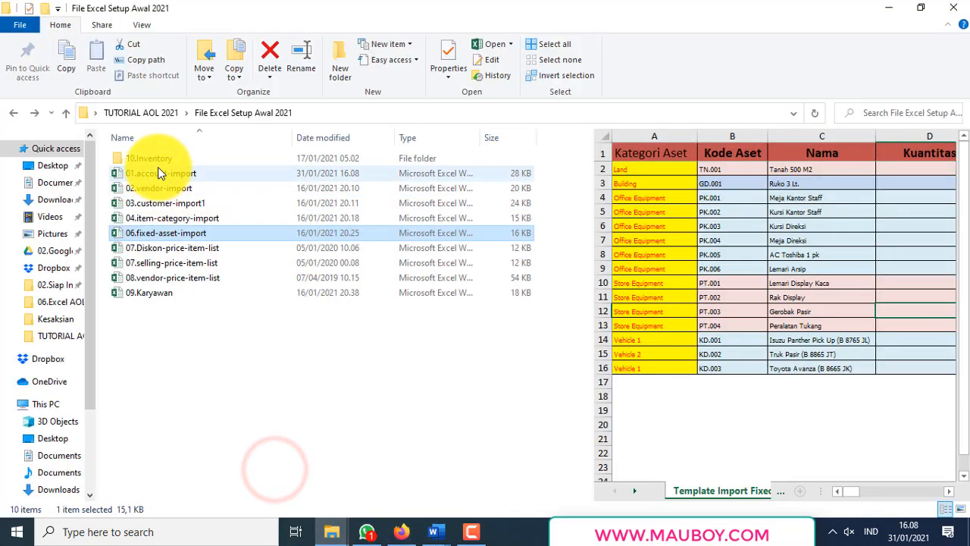
click(160, 173)
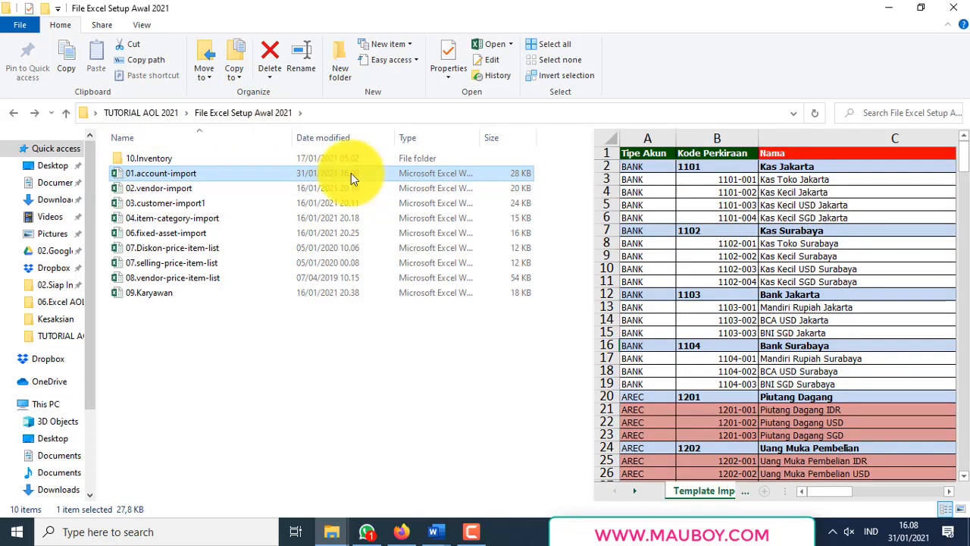
Switch to Firefox and browse for the import file in Desktop > TUTORIAL AOL 2021 > File Excel Setup Awal 2021.
click(400, 530)
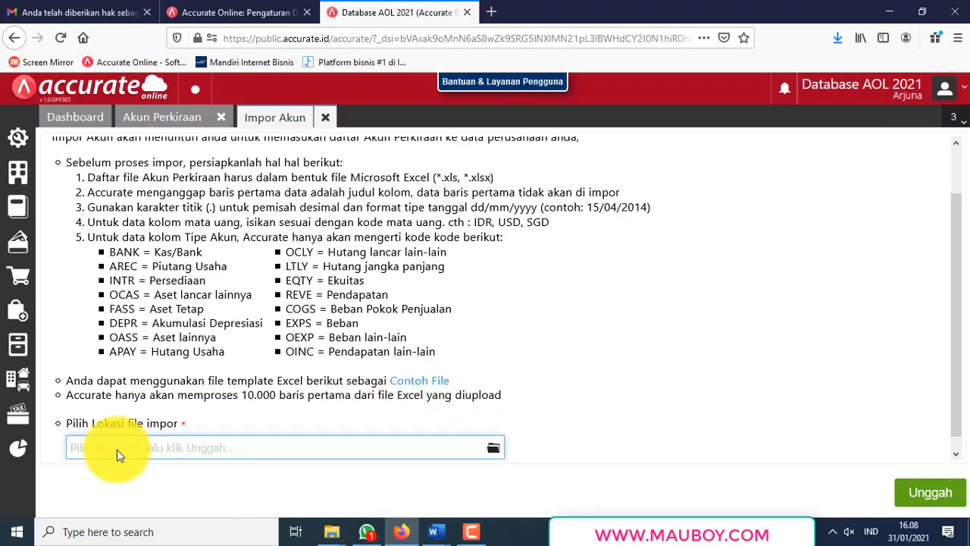
click(493, 449)
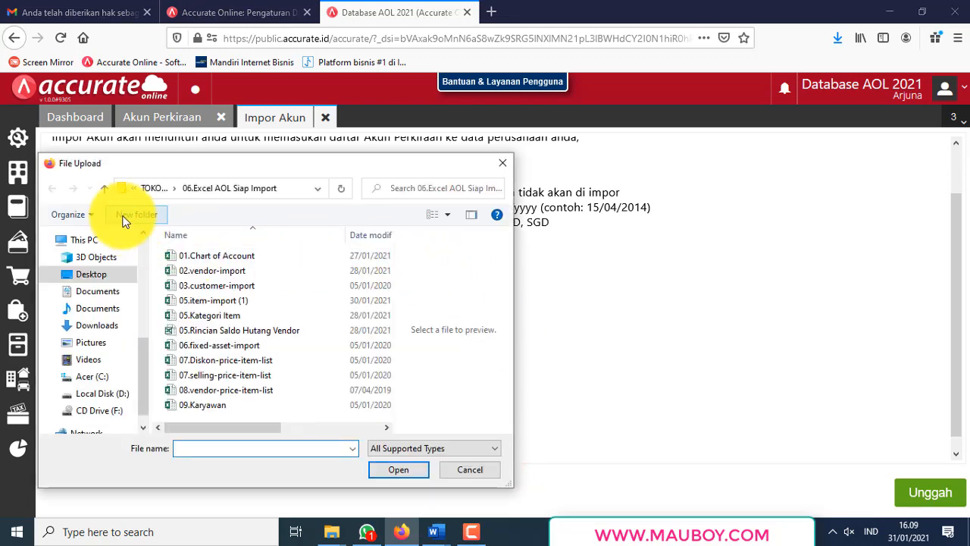
click(92, 270)
click(304, 283)
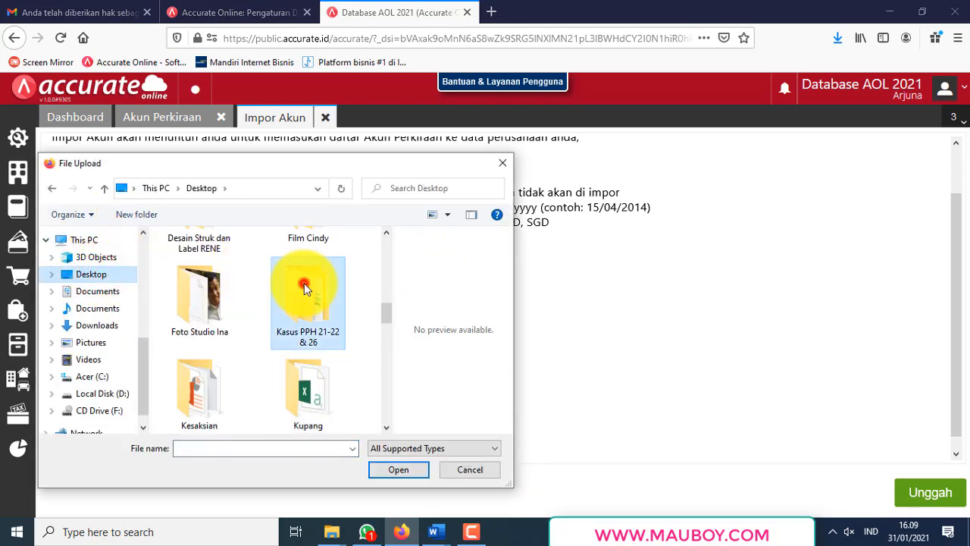
scroll(304, 283, down, 3)
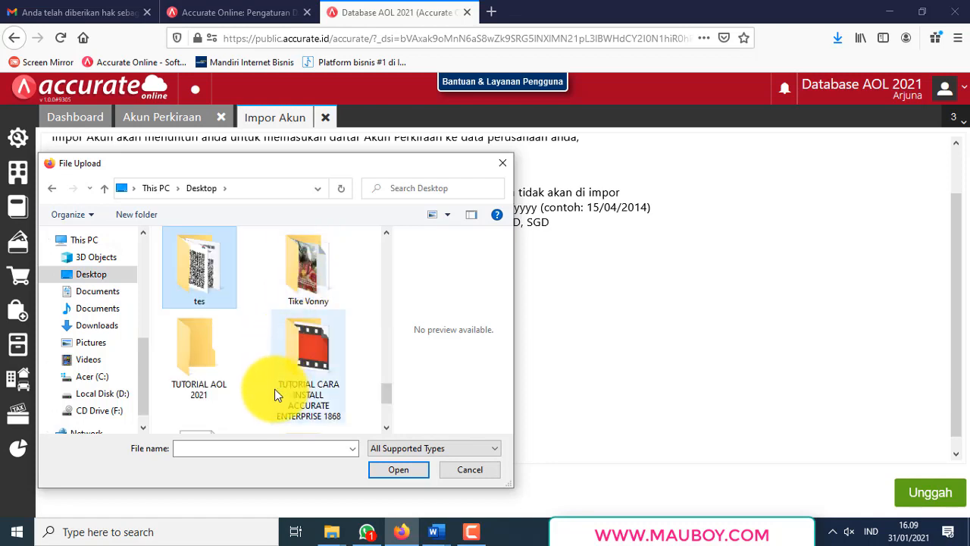
click(214, 369)
double_click(209, 362)
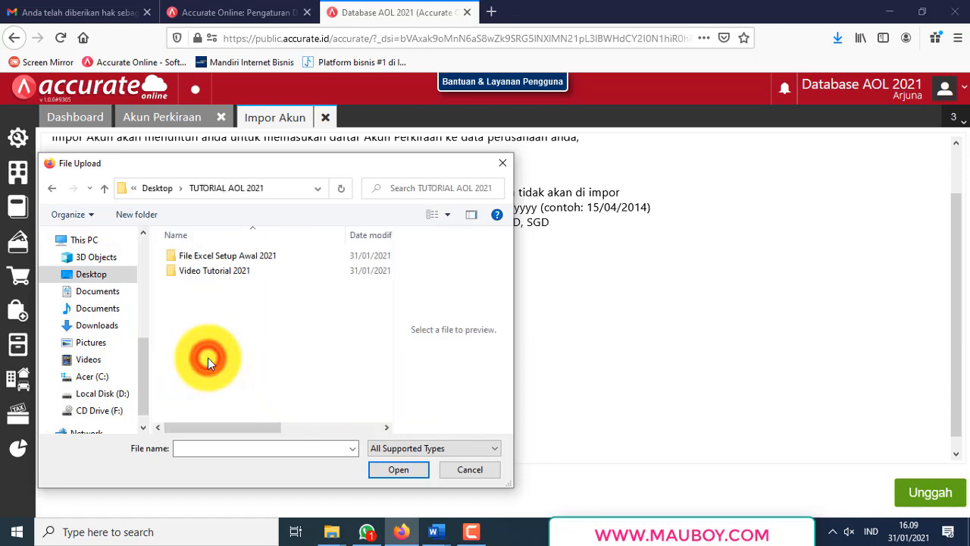
double_click(209, 255)
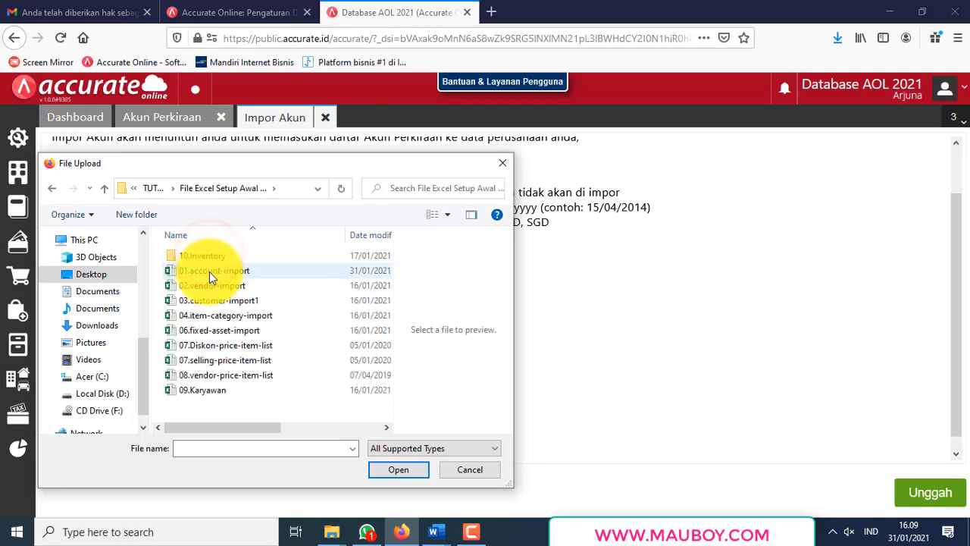
Choose 01.account-import as the file to import and upload it.
click(198, 271)
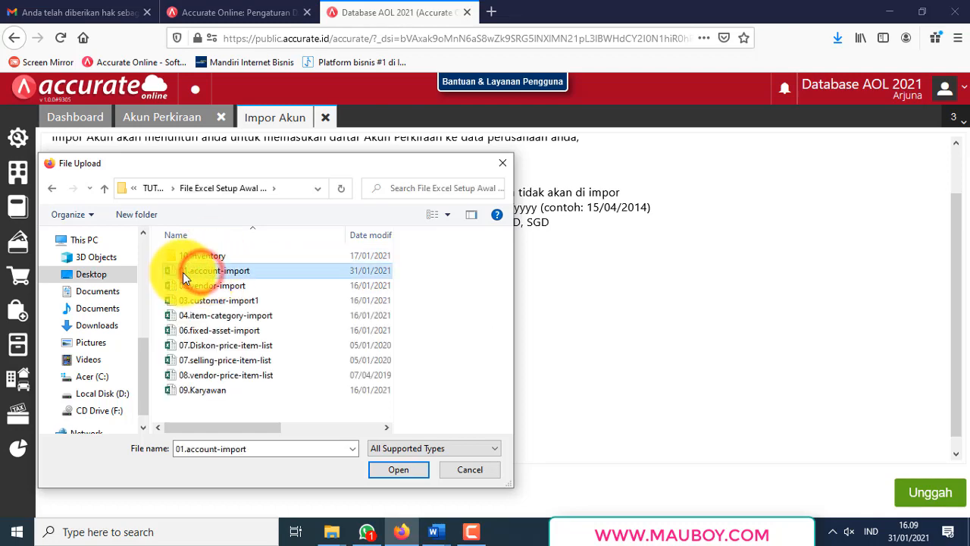
click(407, 469)
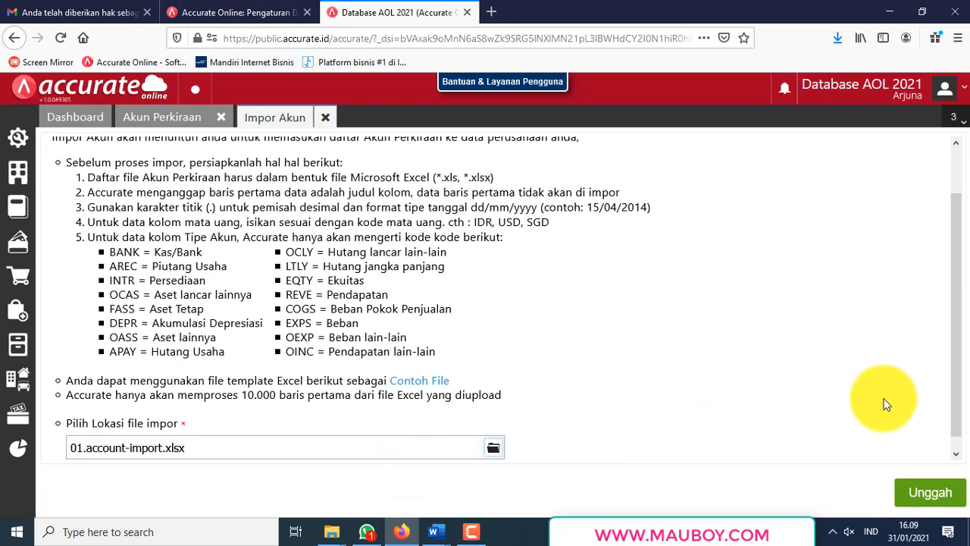
click(928, 494)
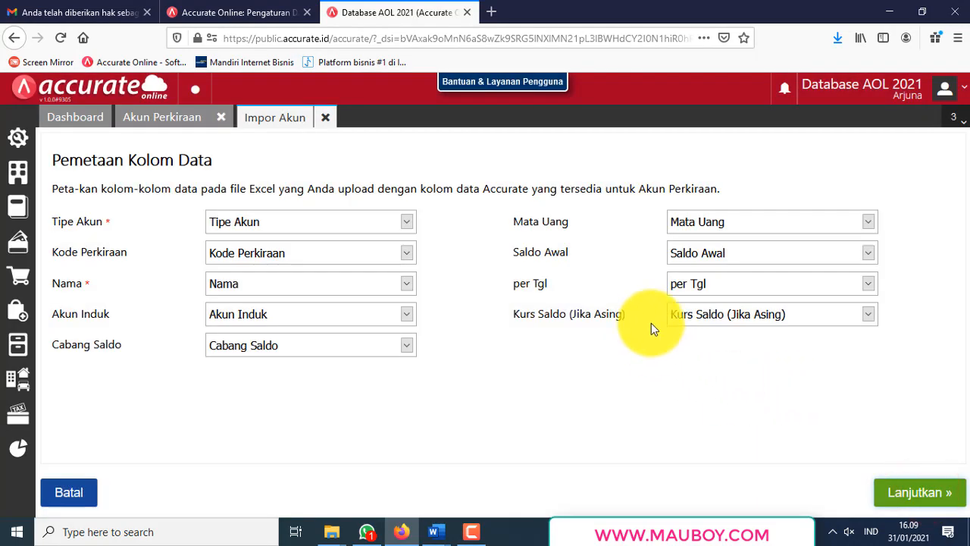
Check the Excel columns offered for mapping the Tipe Akun and Kode Perkiraan fields.
click(275, 222)
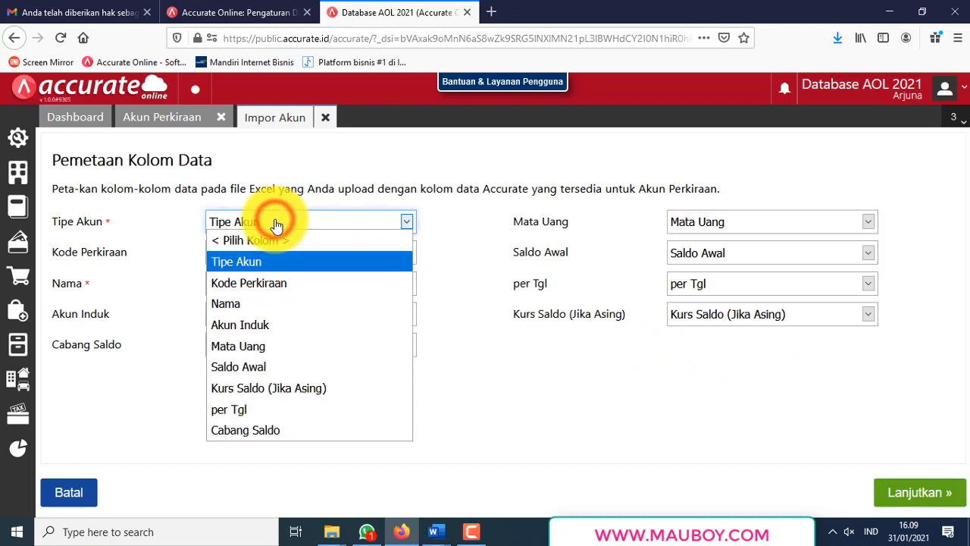
click(275, 220)
click(278, 257)
click(277, 260)
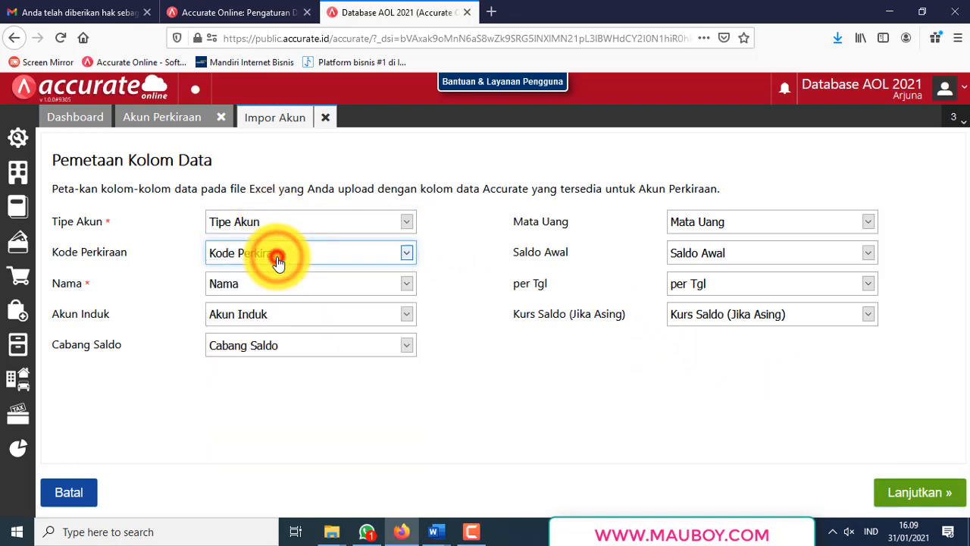
Switch to File Explorer and compare the Tipe Akun, Kode Perkiraan and Nama column headers in the 01.account-import preview.
click(334, 534)
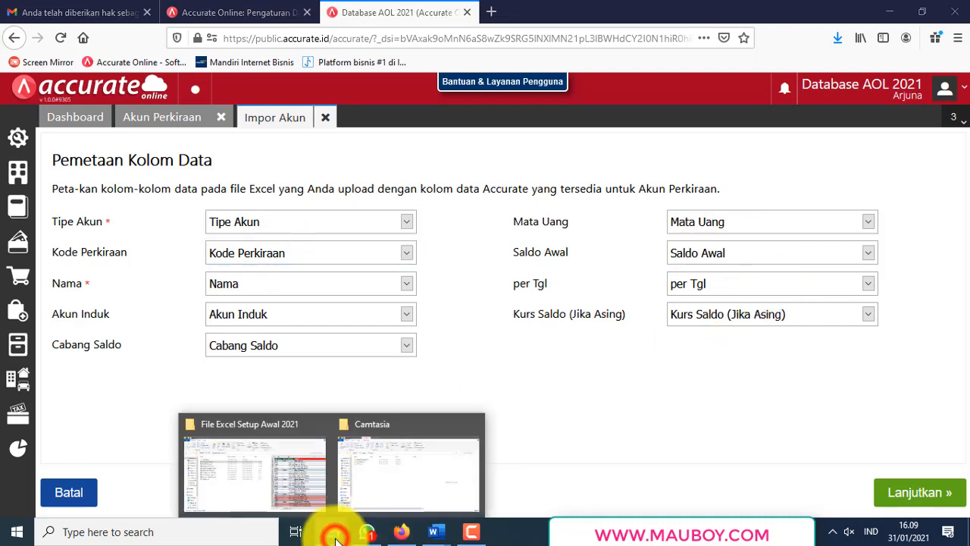
click(311, 501)
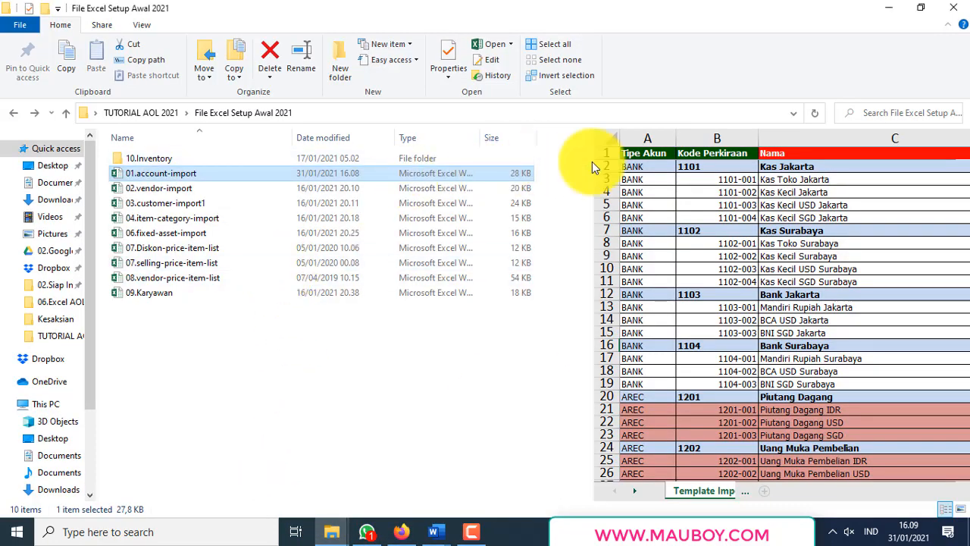
click(657, 153)
click(732, 152)
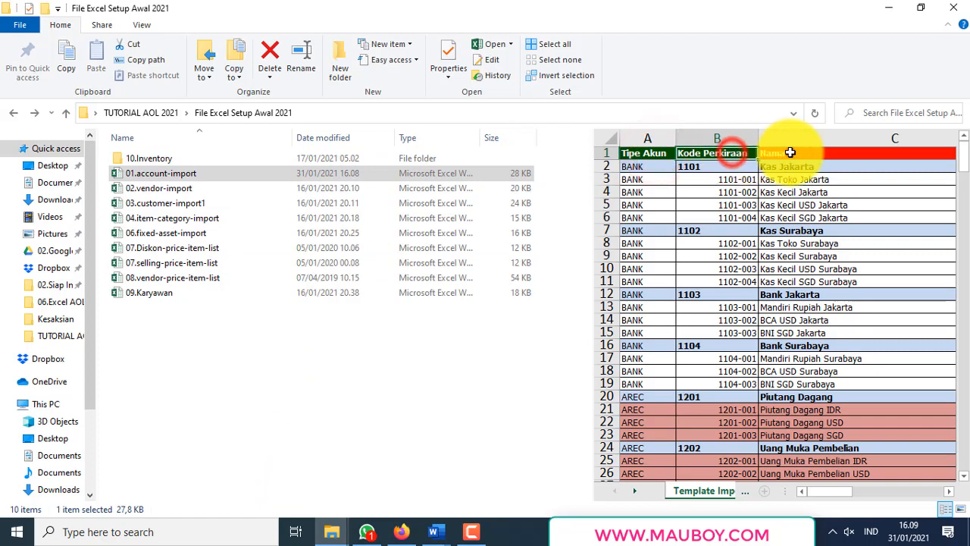
click(791, 152)
click(834, 494)
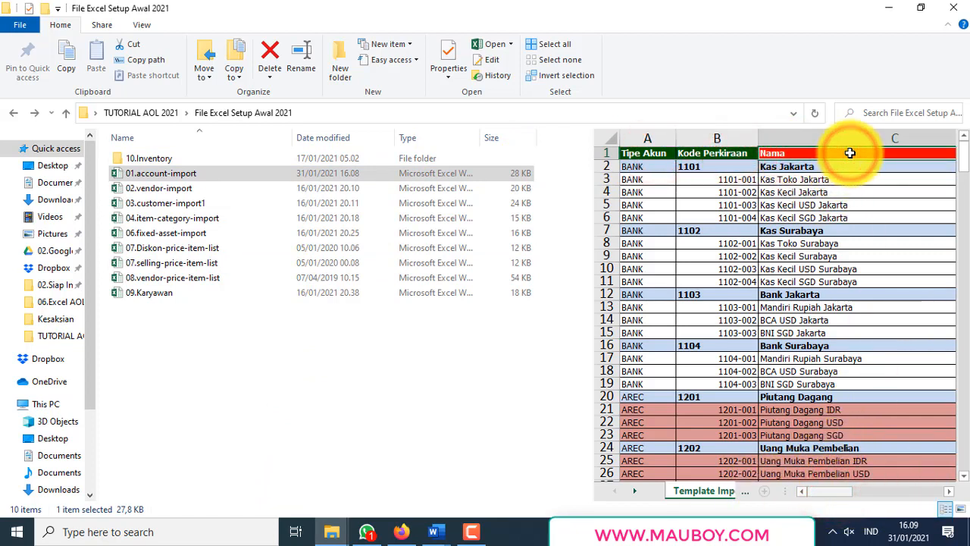
click(657, 158)
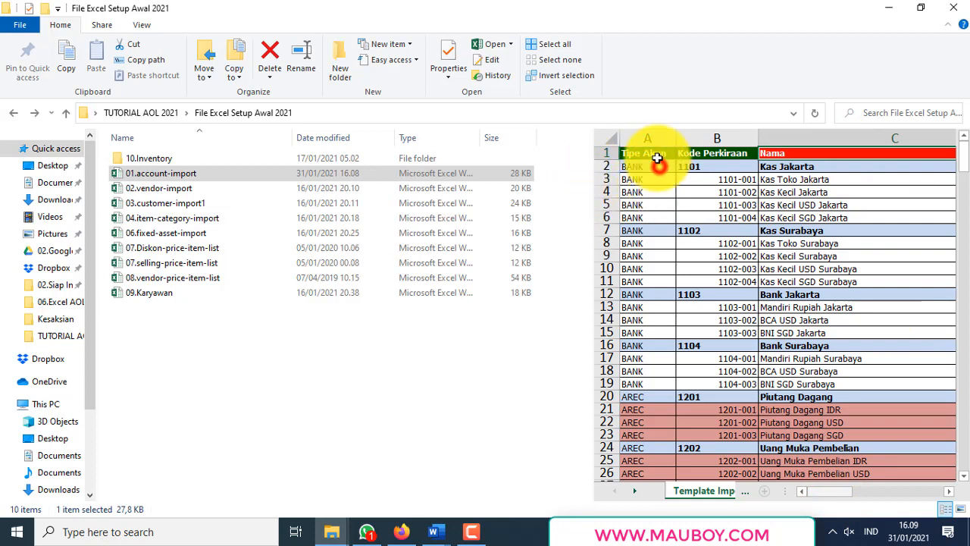
click(656, 153)
click(778, 181)
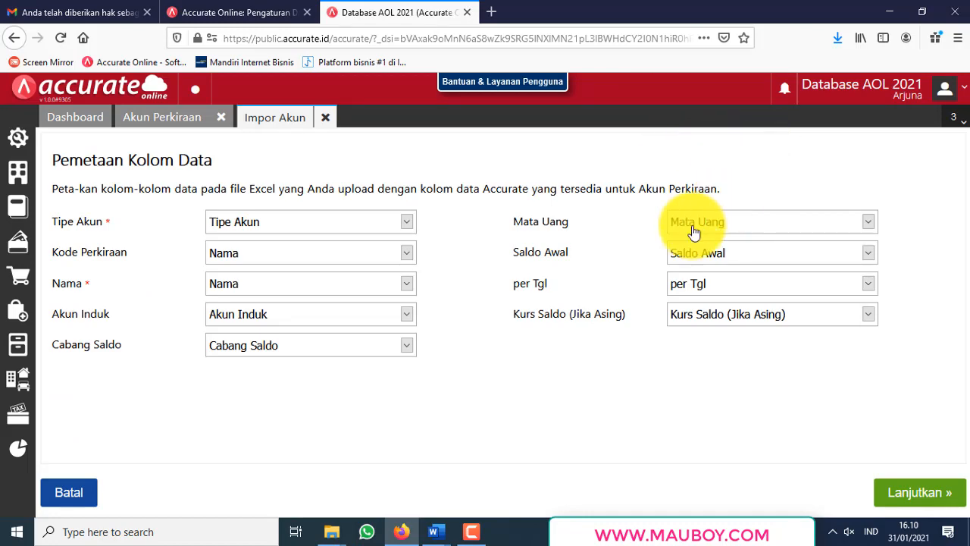
Accept the column mapping in Firefox, review the data preview and start the import with updating of existing matching data switched off.
click(919, 492)
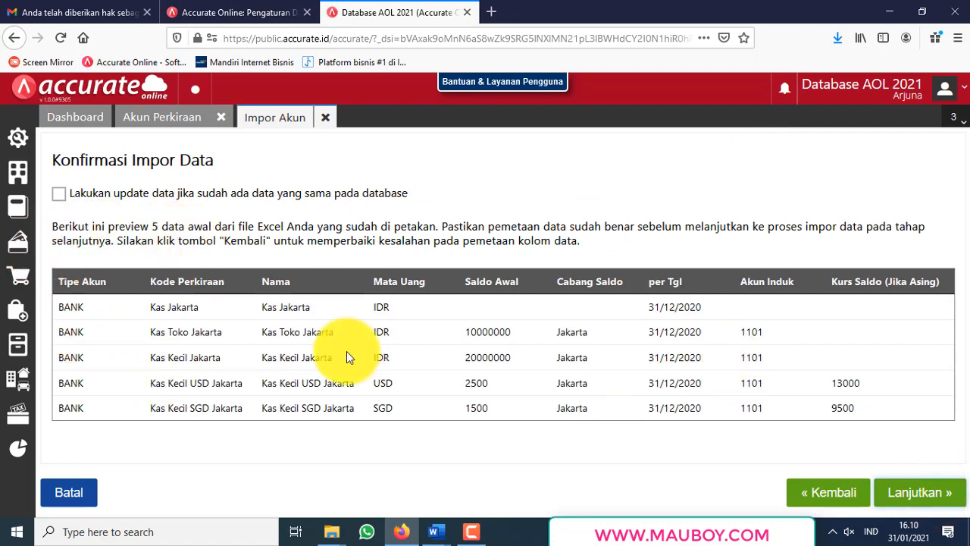
drag(157, 307, 835, 404)
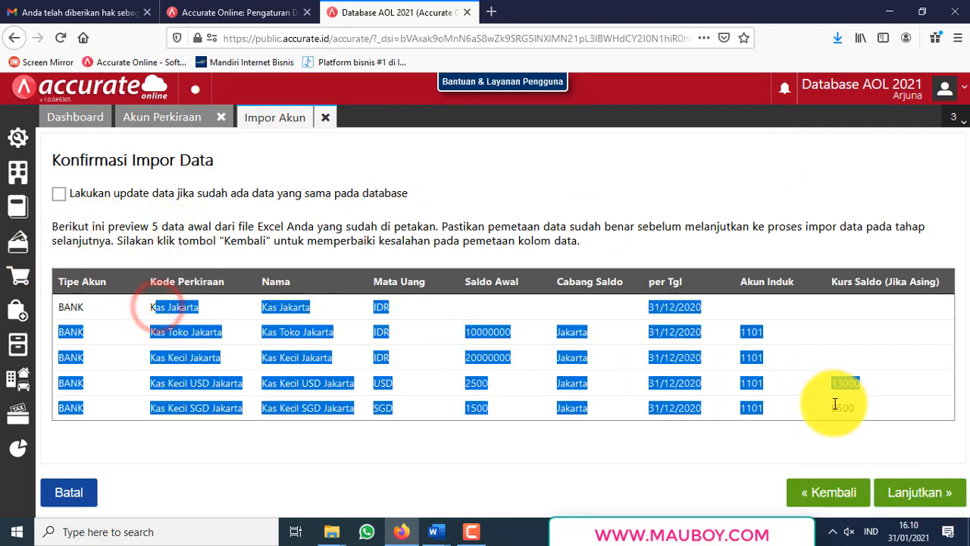
click(527, 337)
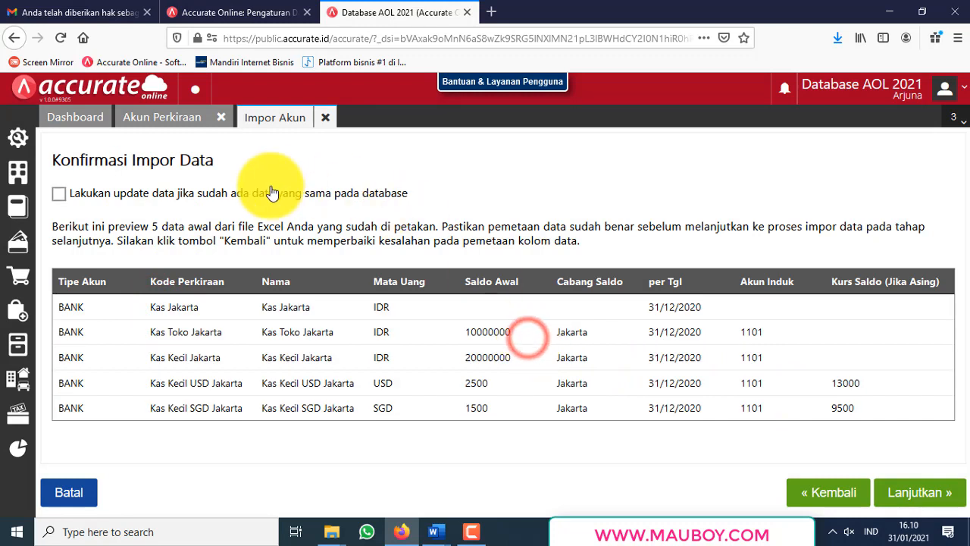
click(112, 197)
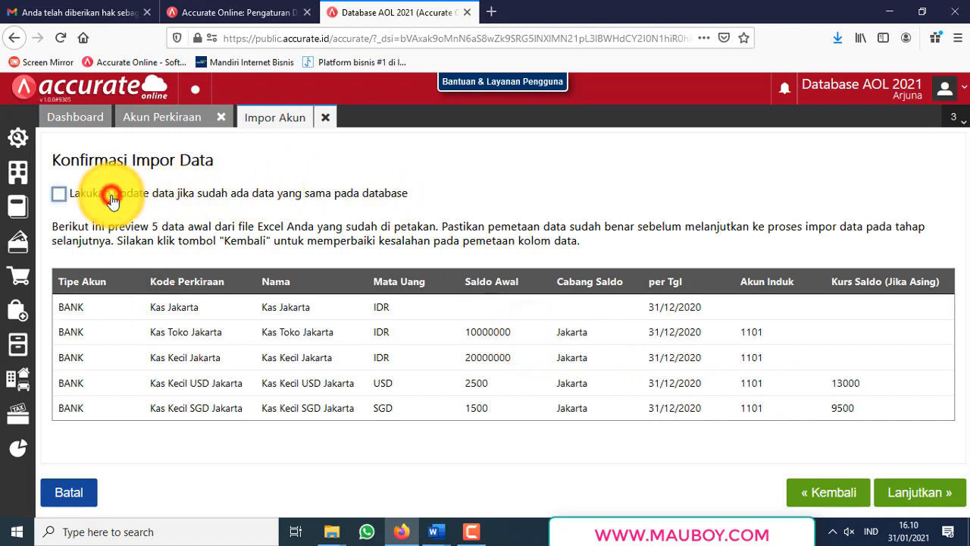
click(111, 195)
click(61, 195)
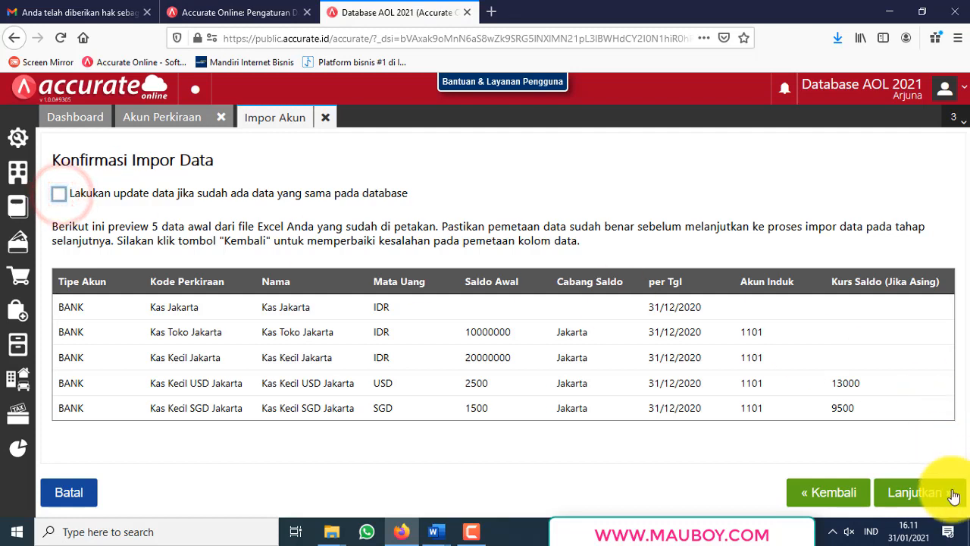
click(888, 479)
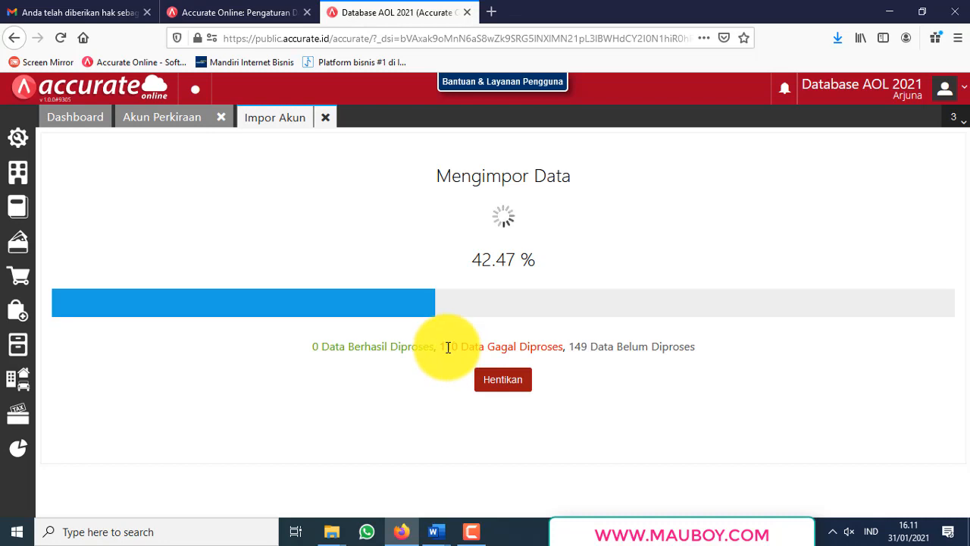
Examine the import progress and the counts of successful and failed records on the results page.
drag(448, 345, 559, 343)
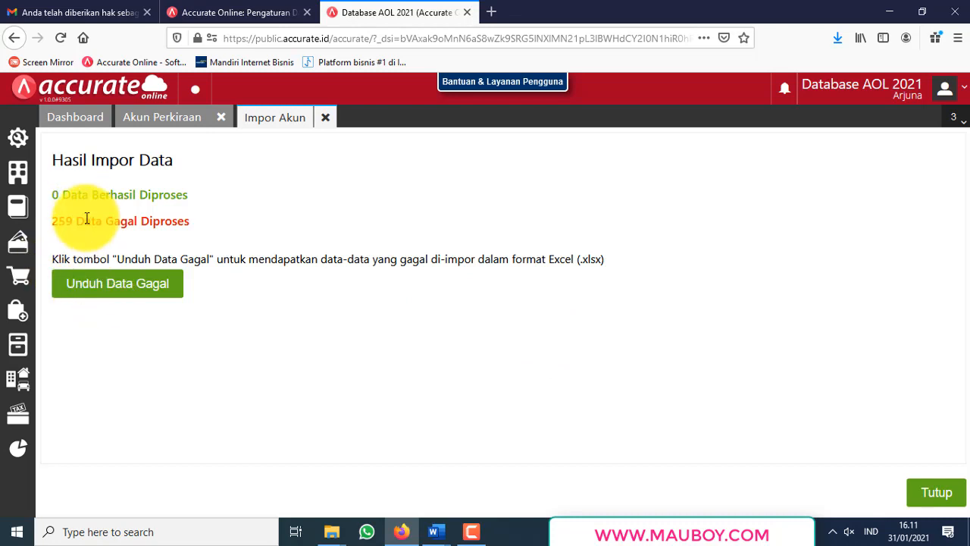
drag(61, 199, 184, 194)
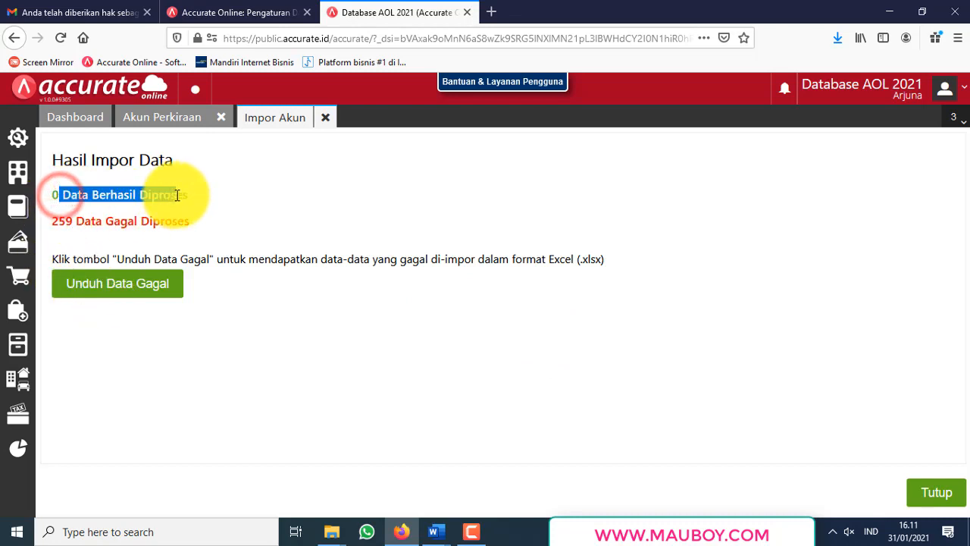
click(37, 221)
drag(73, 198, 144, 217)
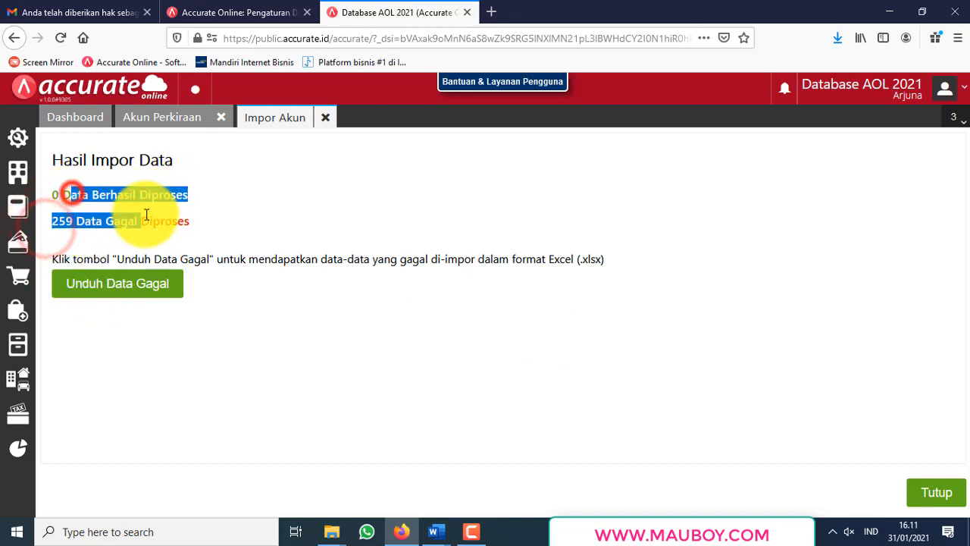
click(206, 223)
Download the failed import data, open it with Excel 2016, dismiss the Office activation prompt and maximize the workbook.
click(143, 282)
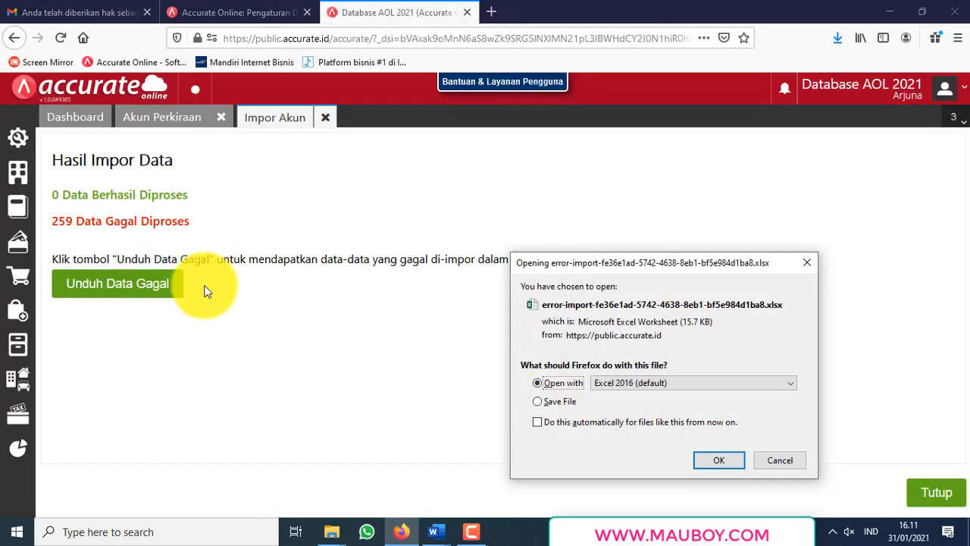
click(725, 460)
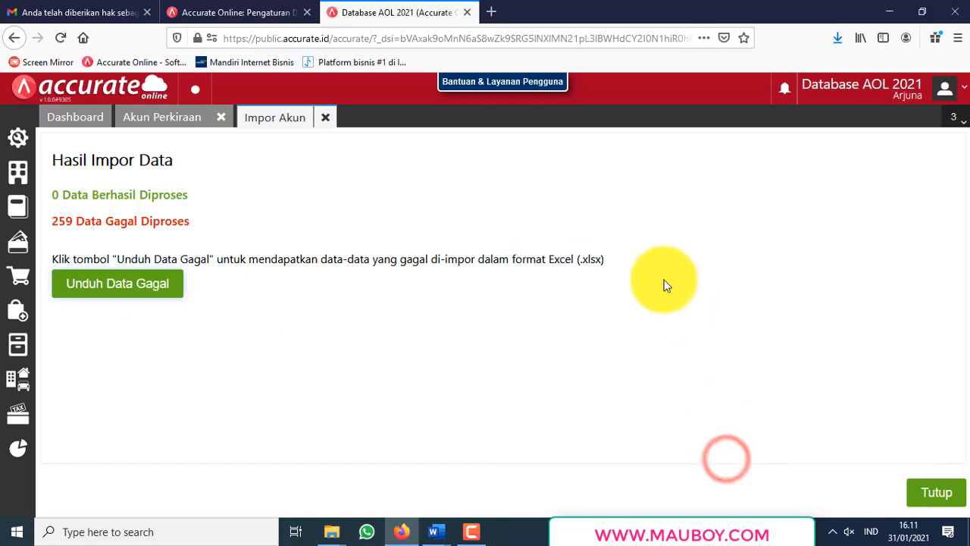
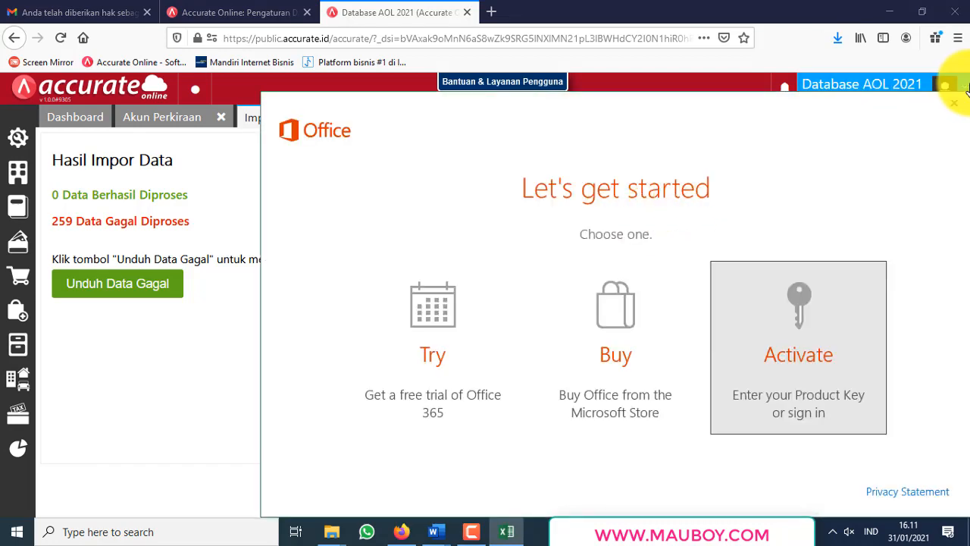
click(952, 106)
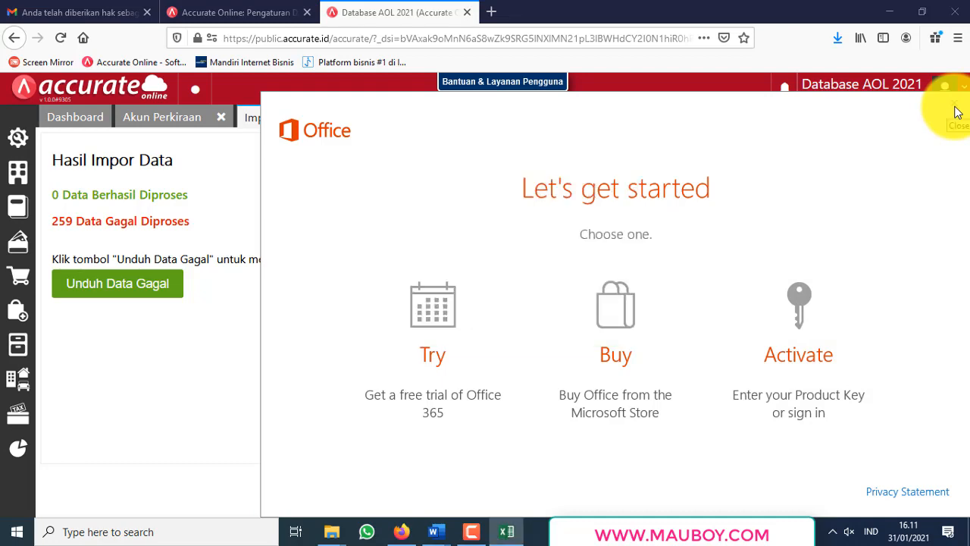
click(955, 108)
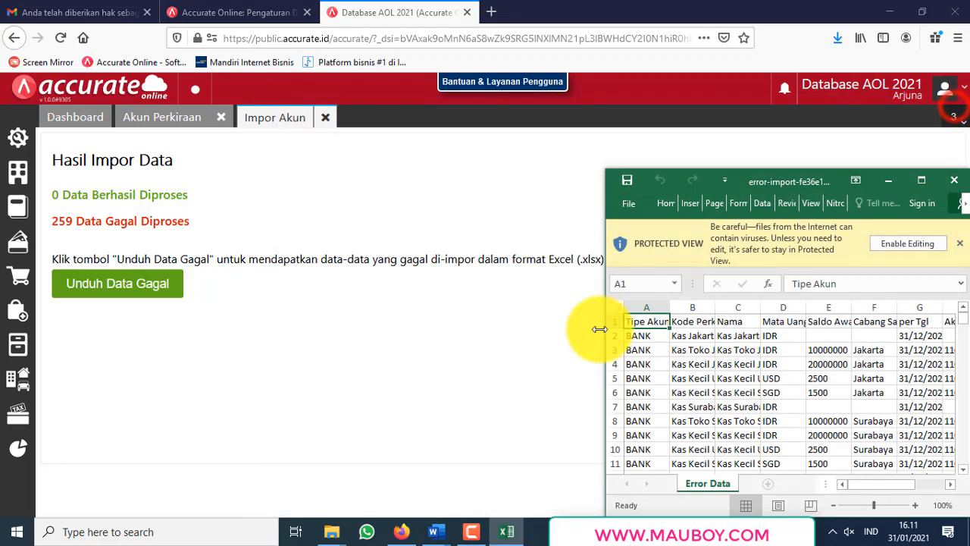
click(918, 184)
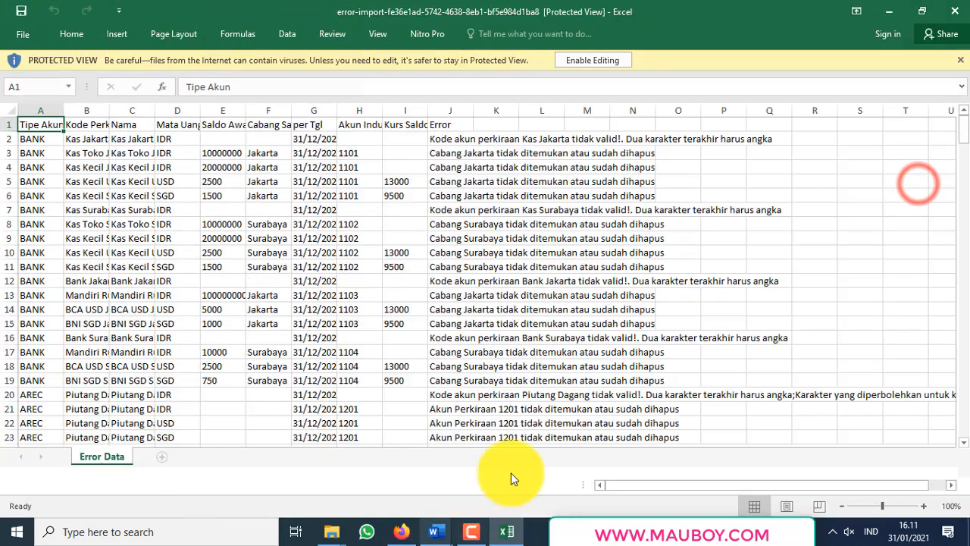
Examine the Error column of the Error Data sheet for the reasons the account rows were rejected.
click(492, 206)
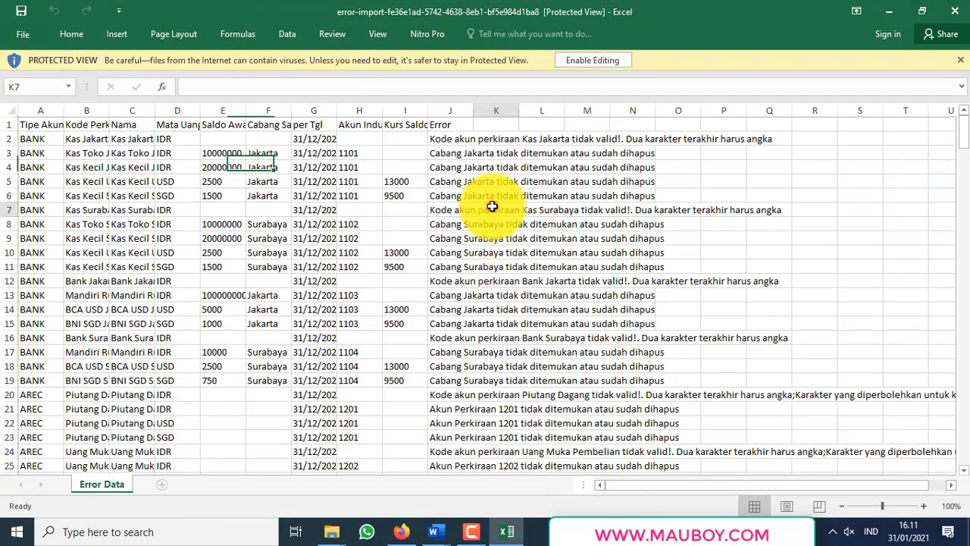
click(442, 209)
click(447, 224)
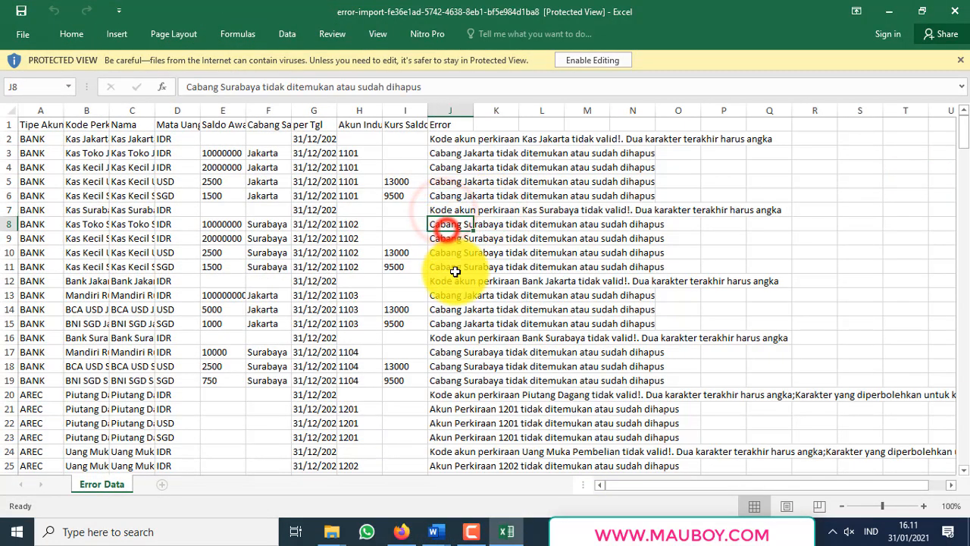
click(493, 346)
click(447, 224)
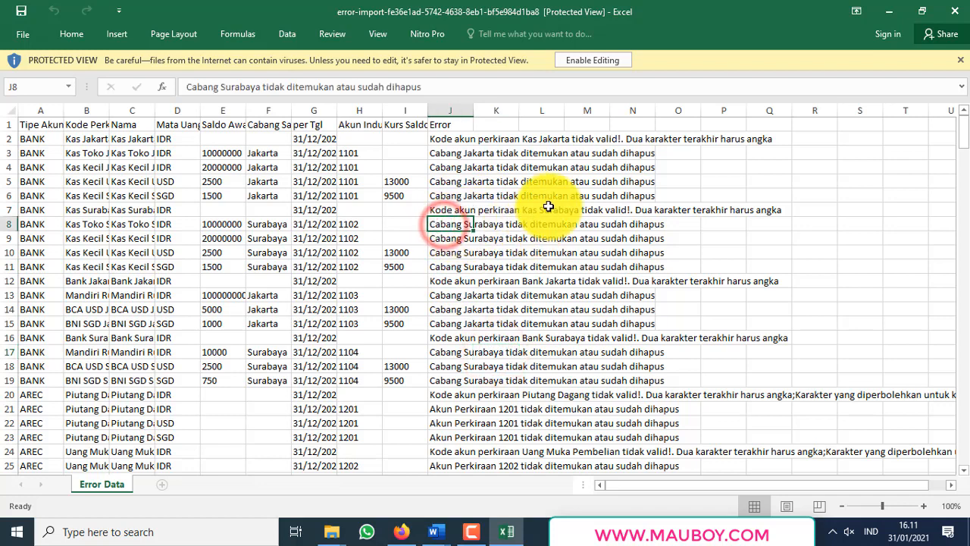
Examine the Error column further down the Error Data sheet, from the Cabang errors through the REVE and COGS account rows.
click(446, 154)
drag(446, 154, 660, 436)
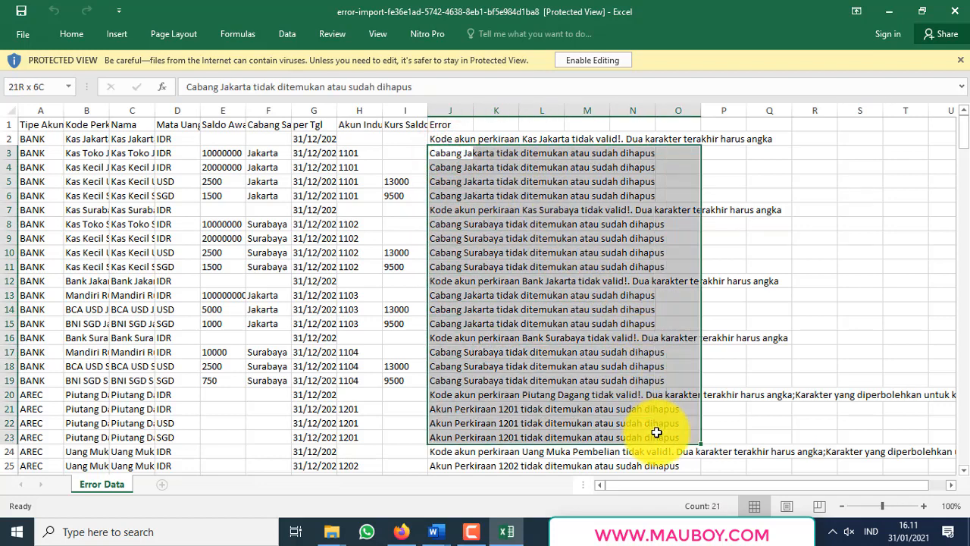
scroll(685, 244, down, 19)
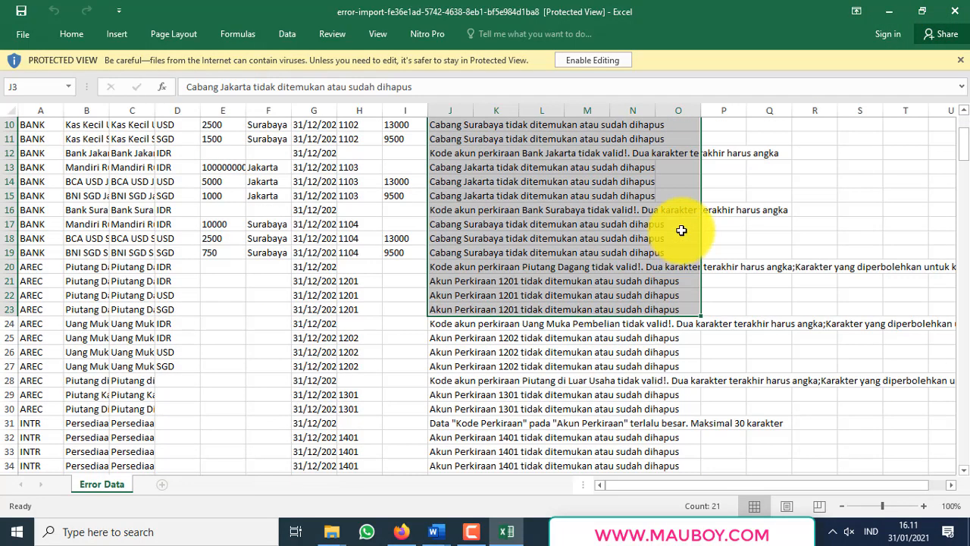
scroll(681, 224, down, 14)
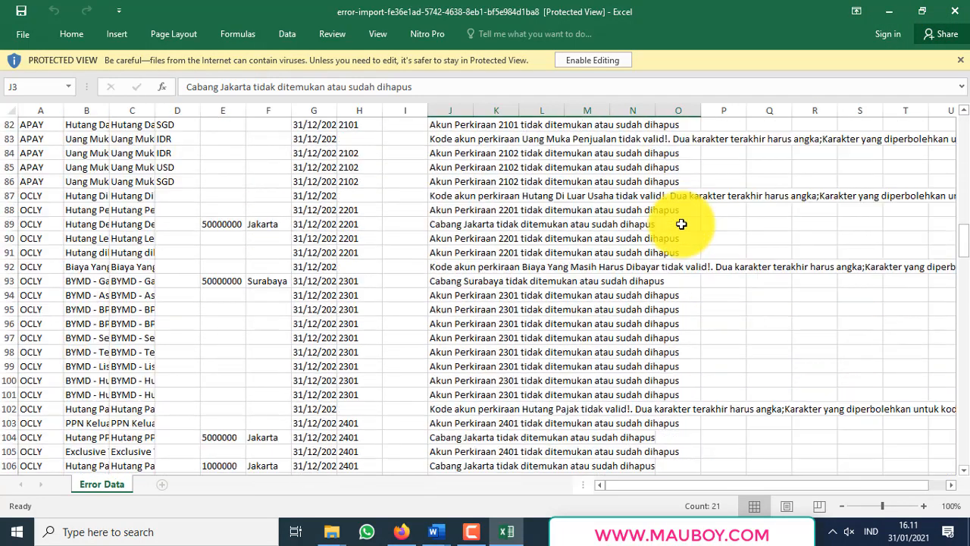
scroll(598, 221, down, 1)
scroll(599, 222, down, 13)
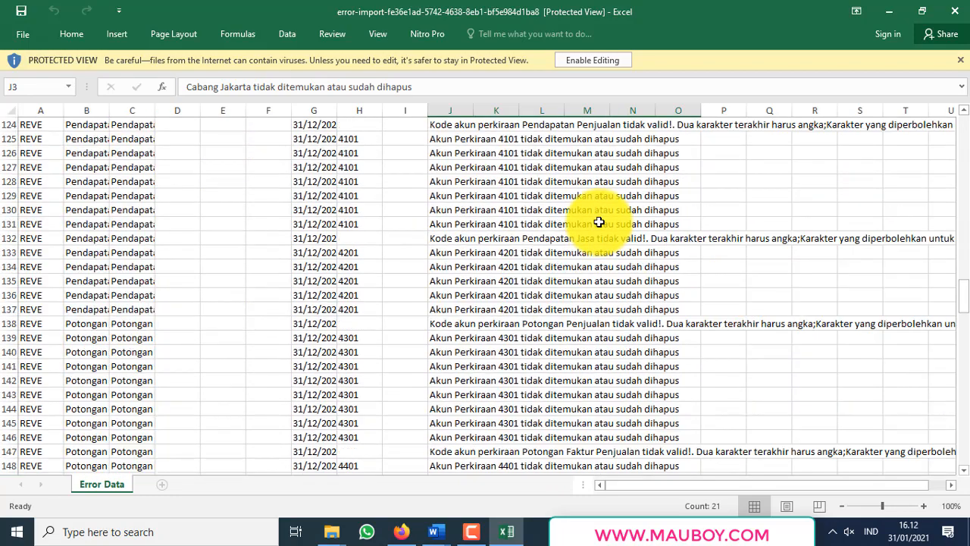
scroll(599, 221, down, 1)
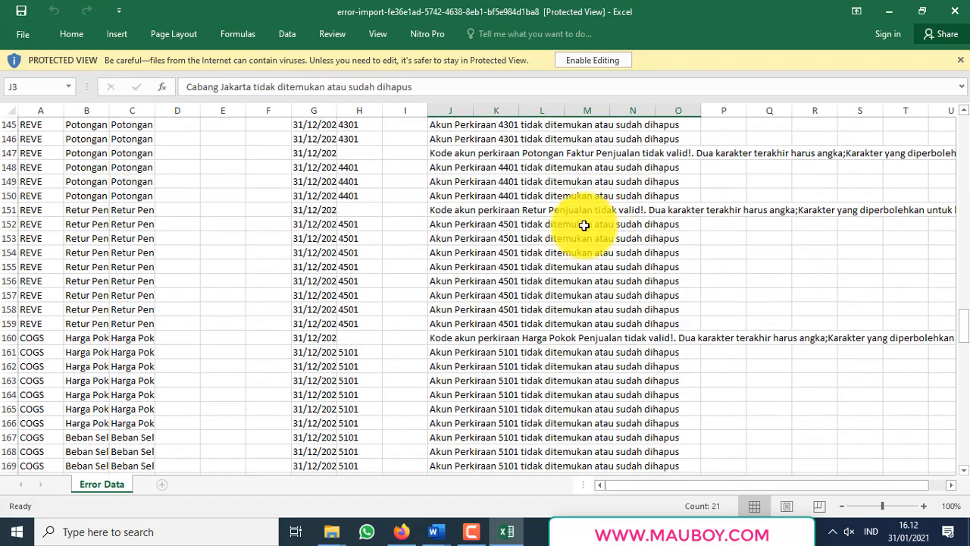
click(481, 255)
click(499, 291)
scroll(498, 290, down, 16)
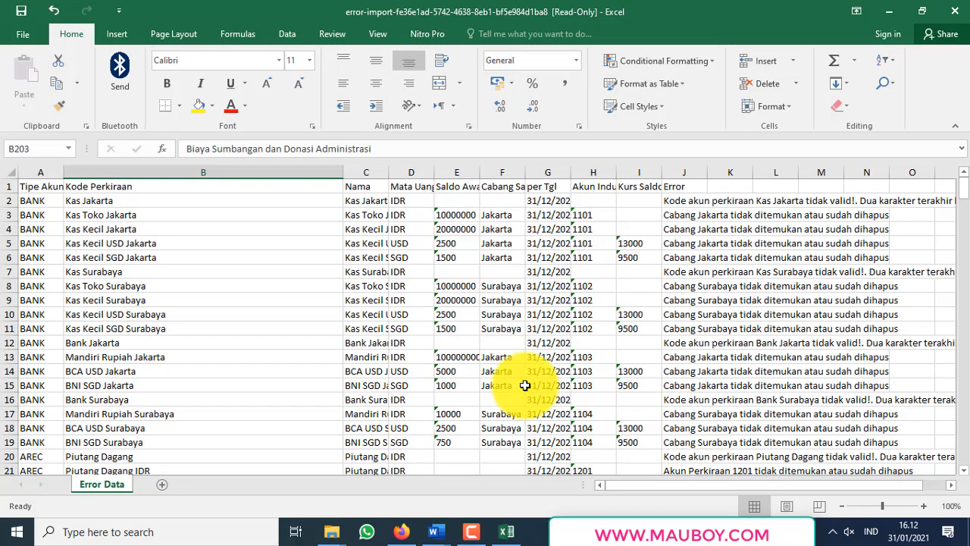
Widen the Nama column and compare its entries with those in the Kode Perkiraan column.
click(120, 200)
click(38, 186)
click(99, 215)
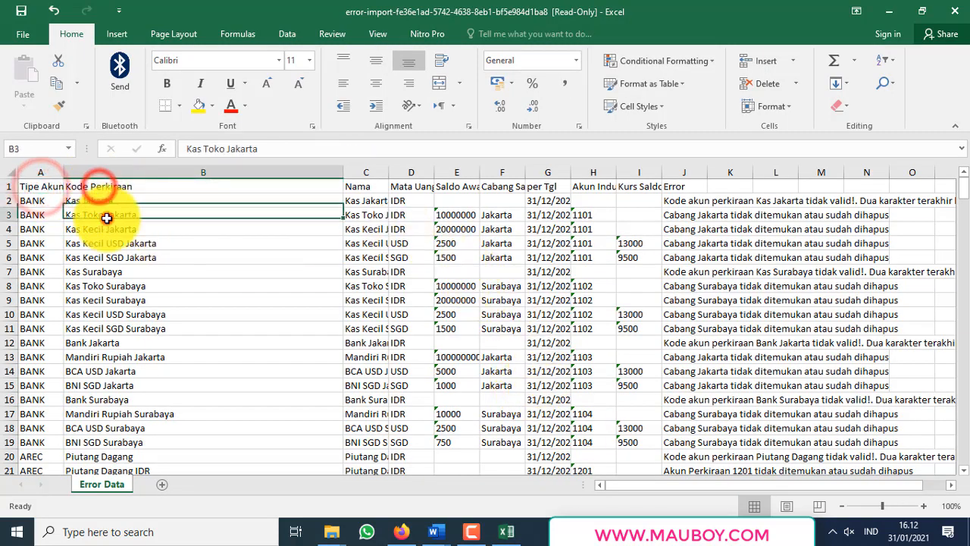
click(100, 198)
click(120, 228)
drag(389, 173, 466, 173)
click(203, 243)
click(162, 301)
click(156, 354)
click(170, 258)
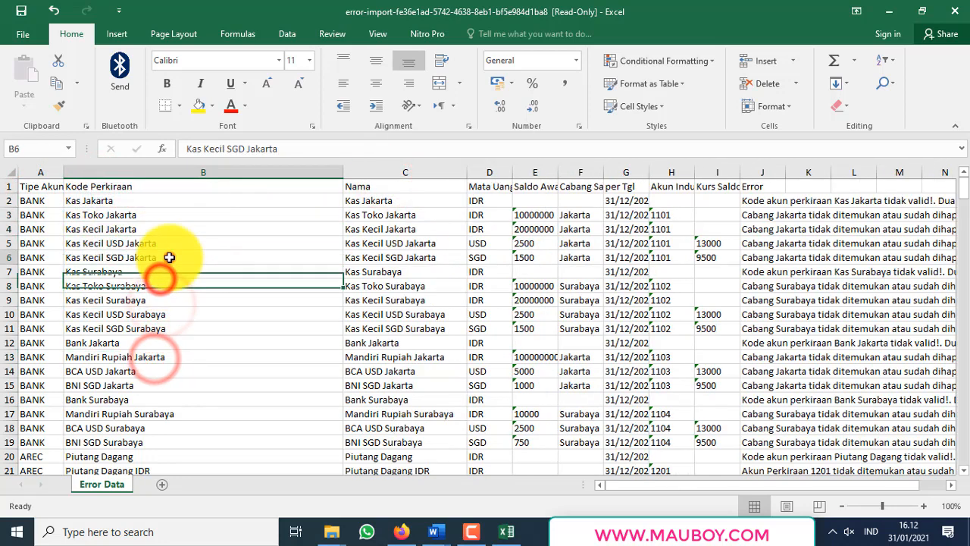
click(174, 216)
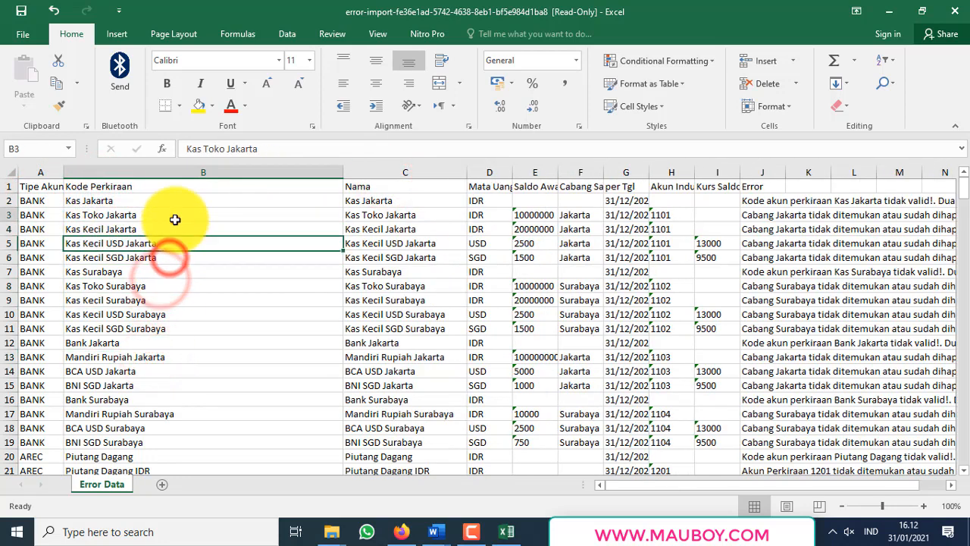
Close the error workbook without saving, open 01.account-import from the File Excel Setup Awal 2021 folder and dismiss the Office prompt.
click(959, 10)
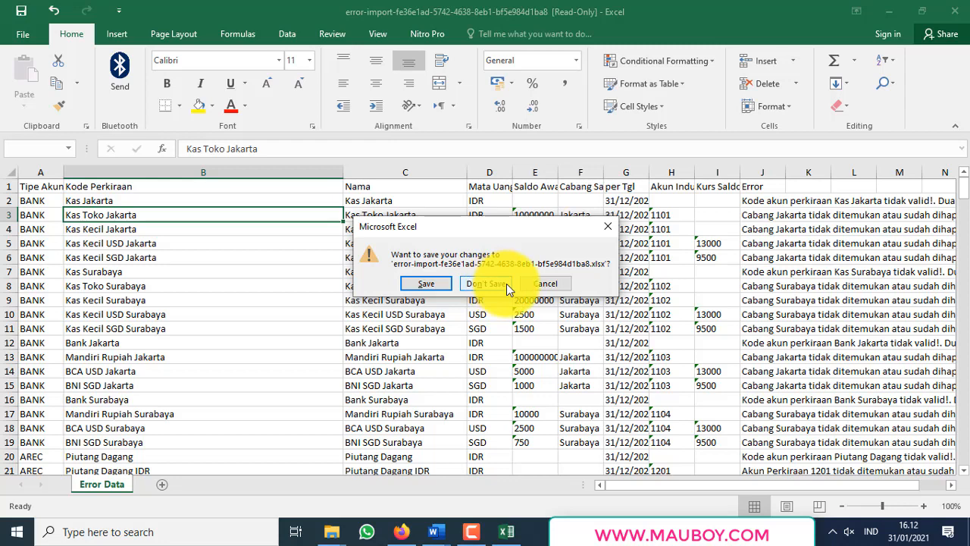
click(506, 285)
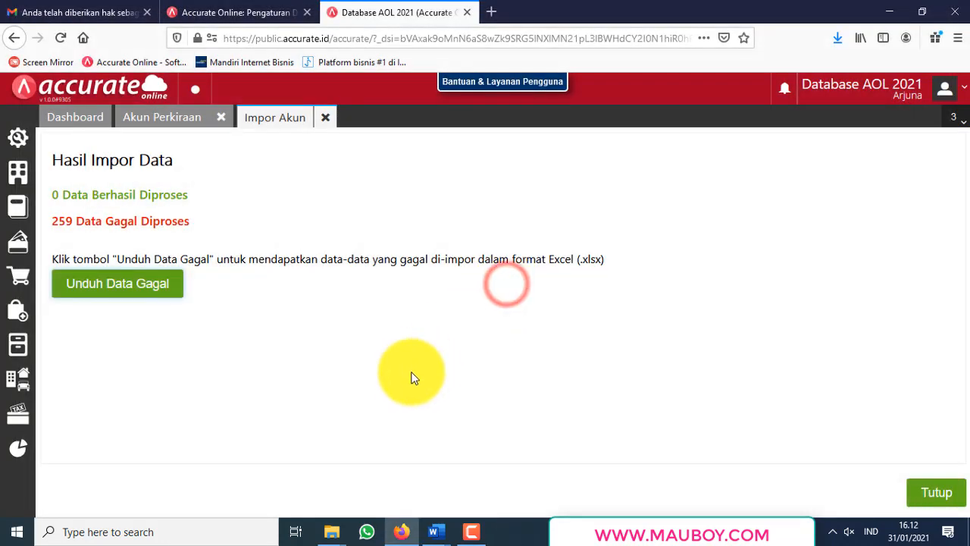
click(412, 373)
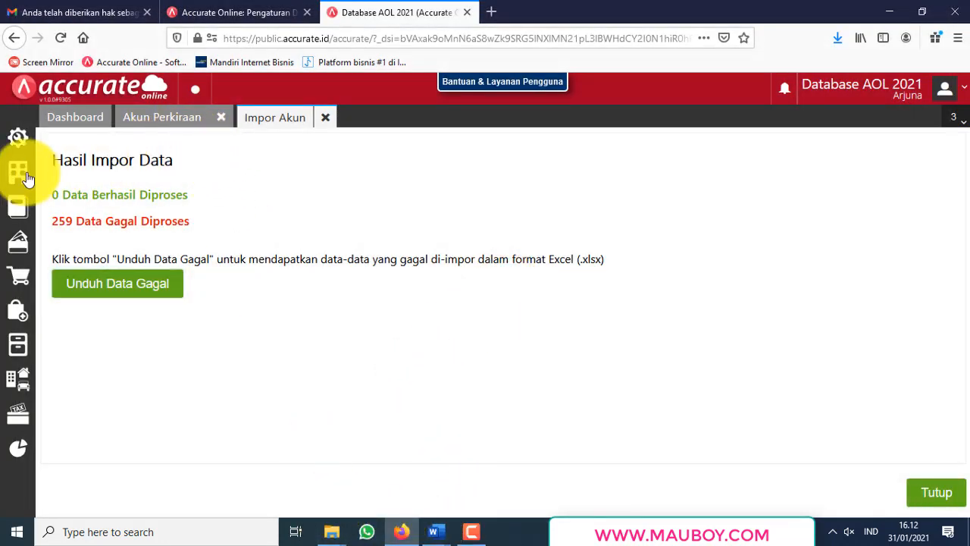
click(325, 533)
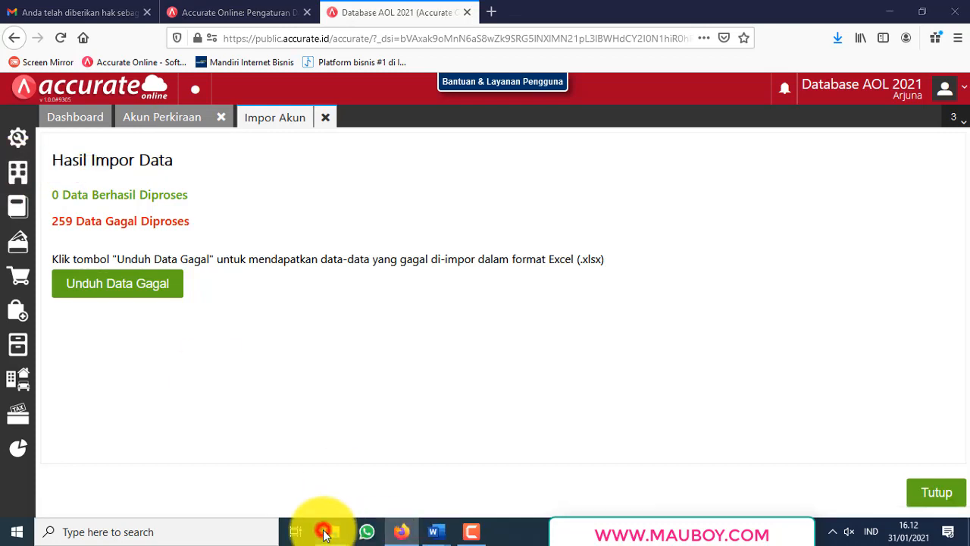
click(278, 456)
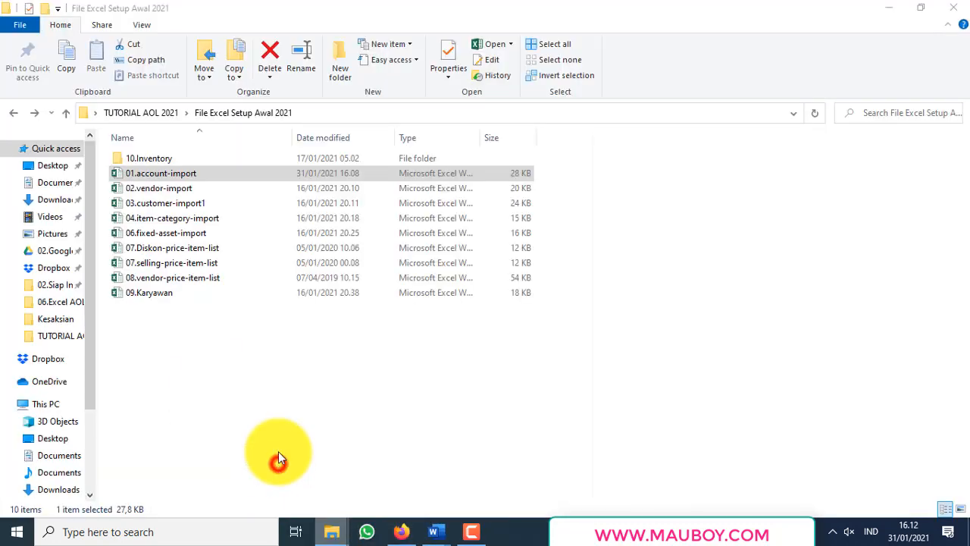
double_click(126, 176)
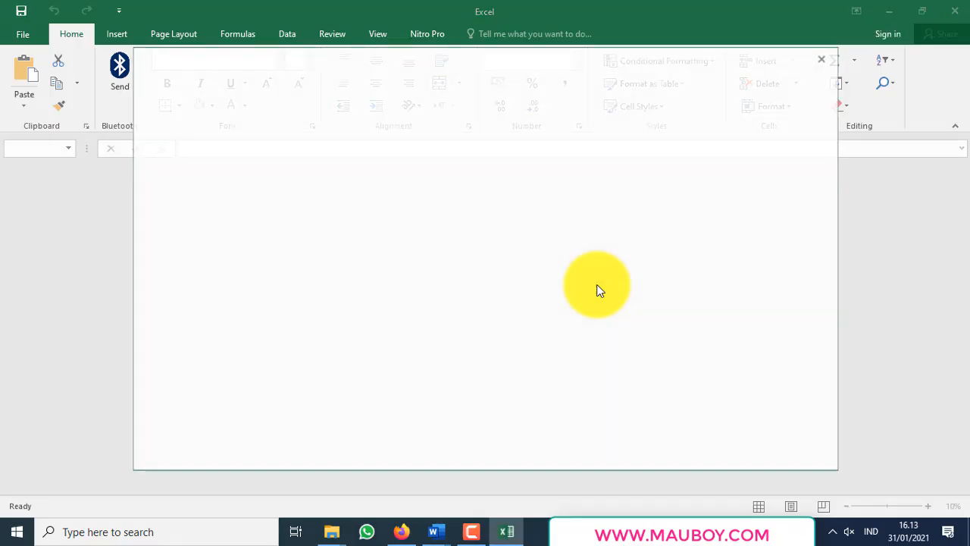
click(822, 57)
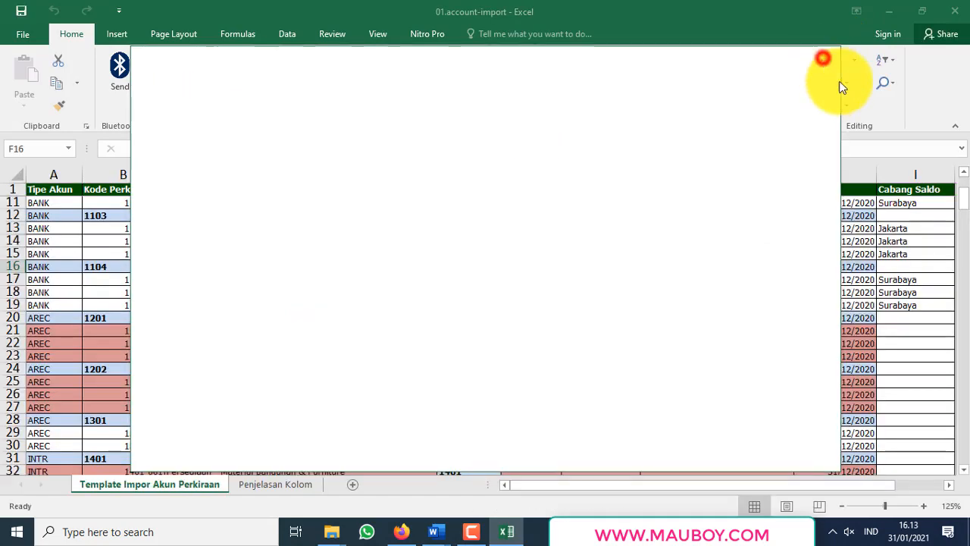
Examine the branch names in the Cabang Saldo column of the account import template.
click(917, 175)
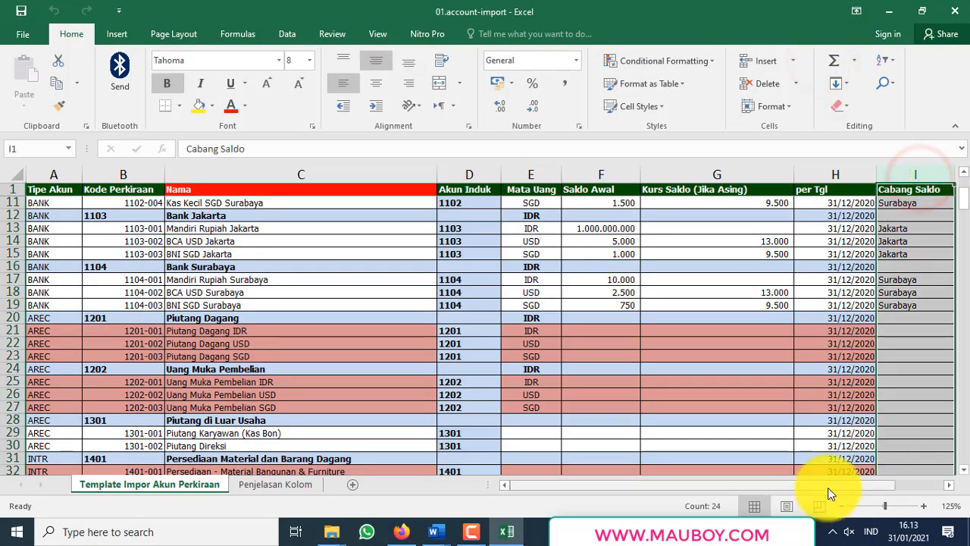
drag(812, 486, 862, 487)
scroll(871, 273, up, 2)
scroll(872, 273, up, 1)
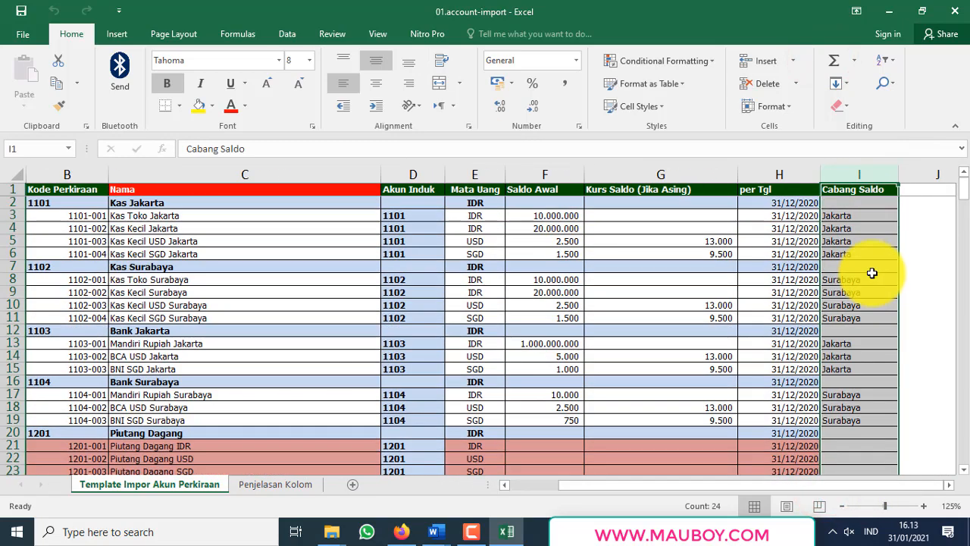
Switch to Accurate Online in Firefox, rename the company's Kantor Pusat branch to Jakarta and save it.
click(402, 531)
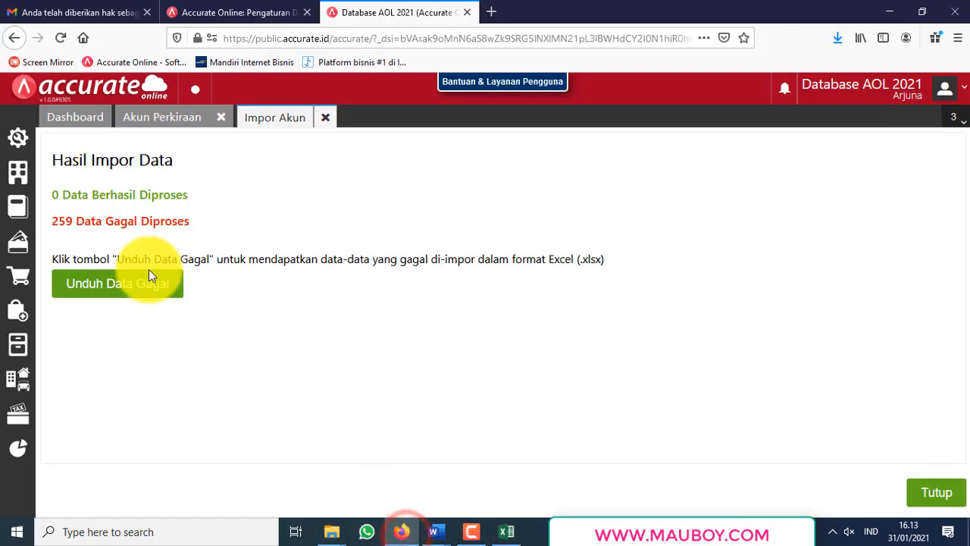
click(20, 171)
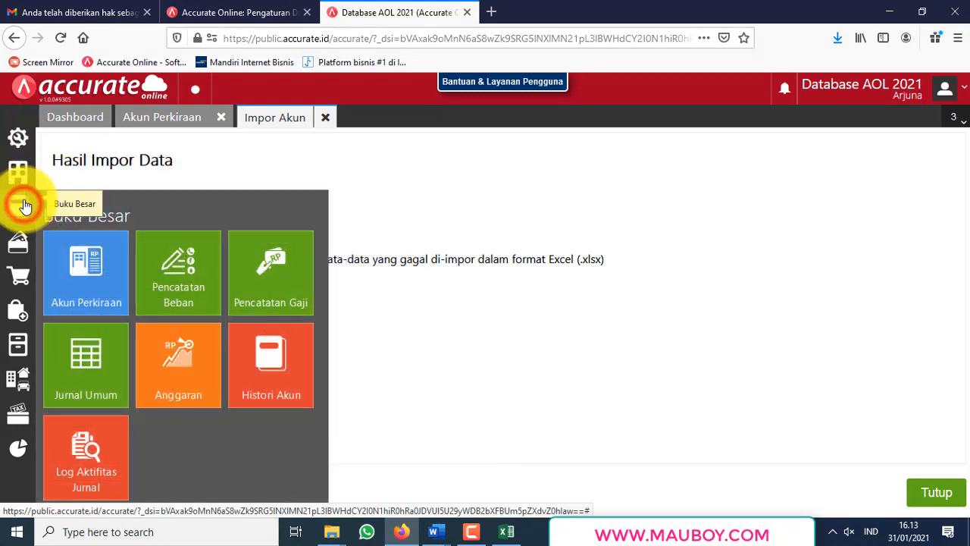
click(24, 182)
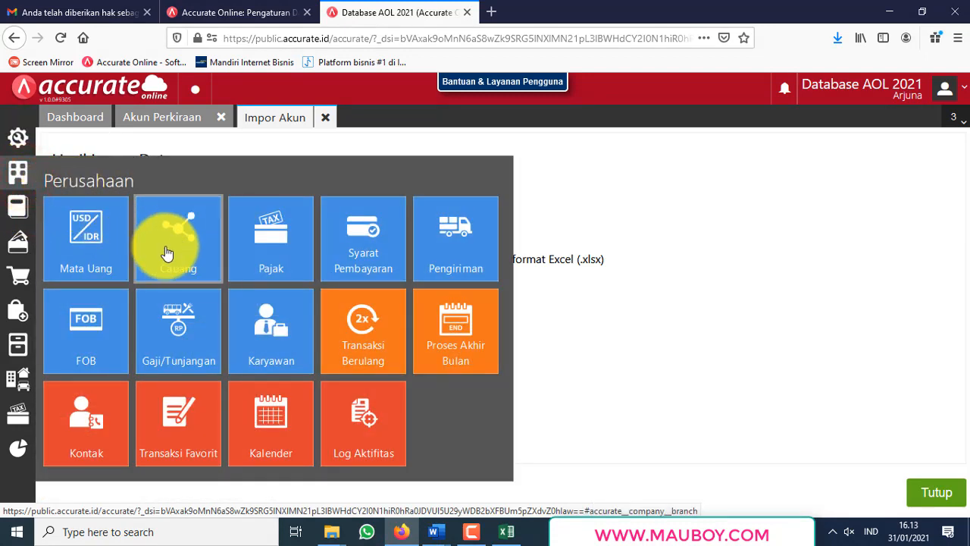
click(169, 250)
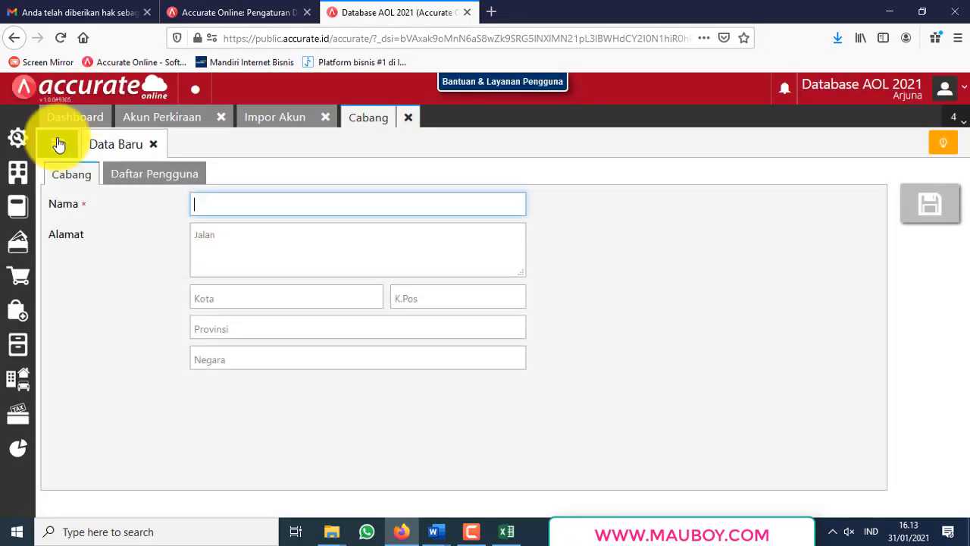
click(58, 144)
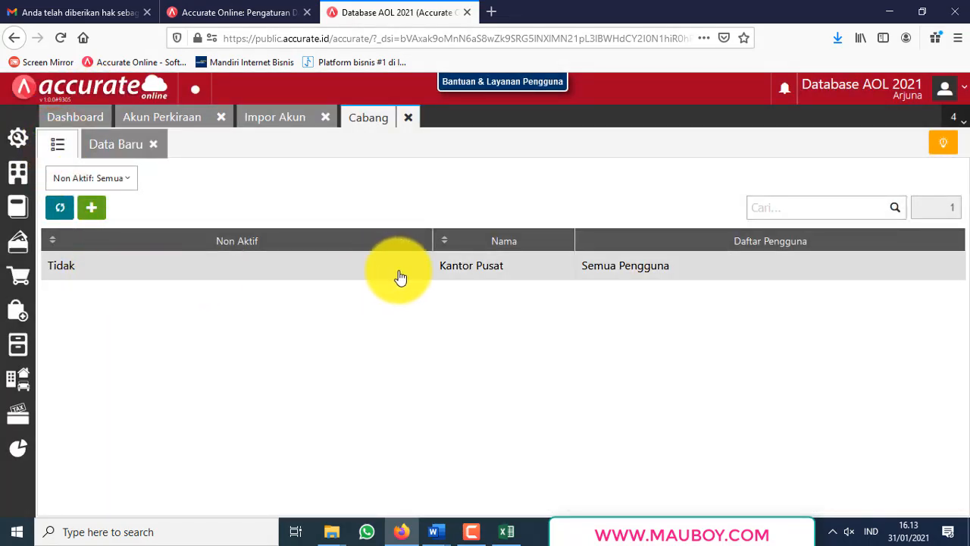
click(444, 269)
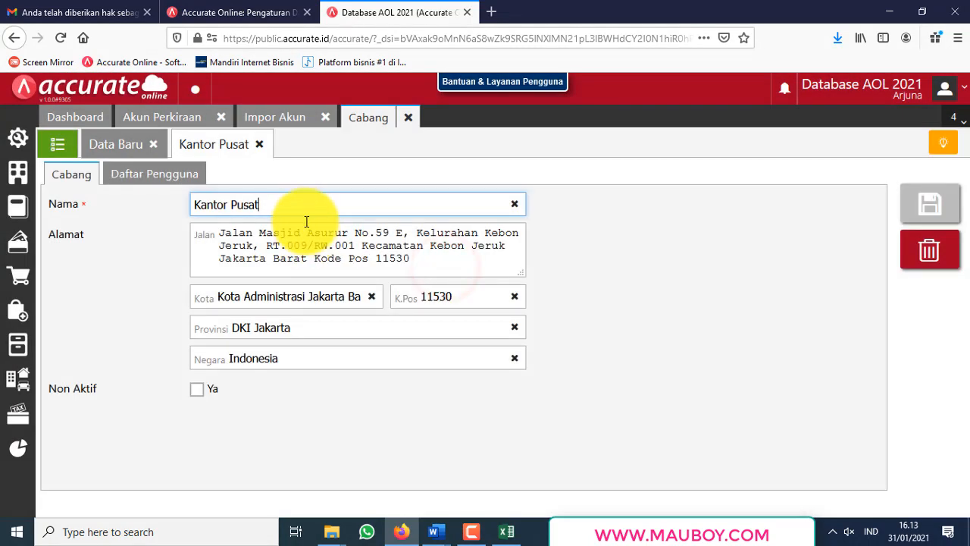
drag(286, 209, 131, 207)
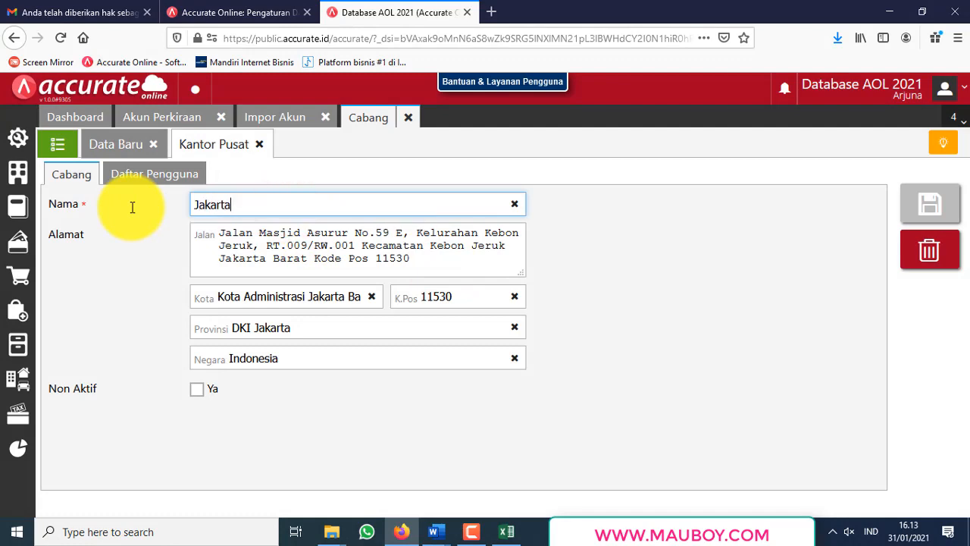
click(926, 203)
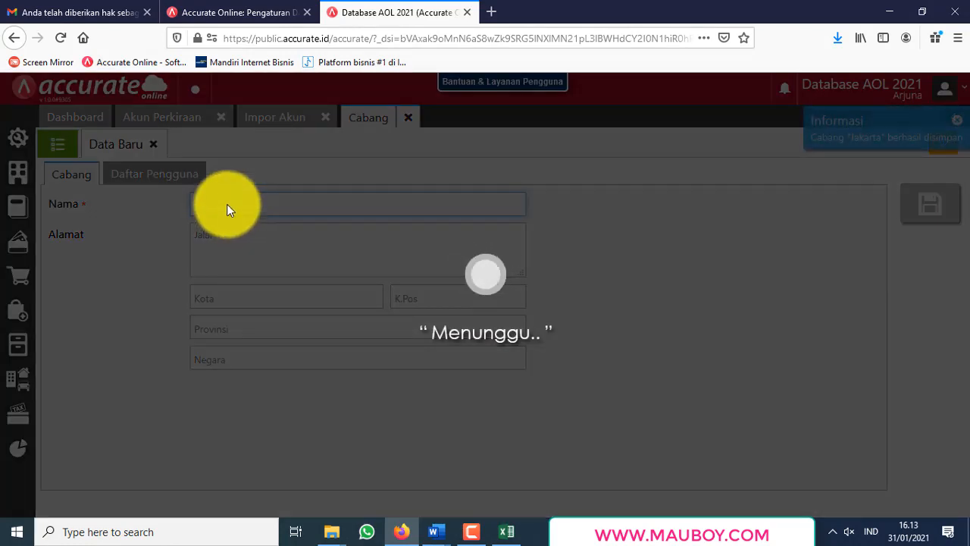
Enter a new branch named Surabaya and save it.
click(227, 204)
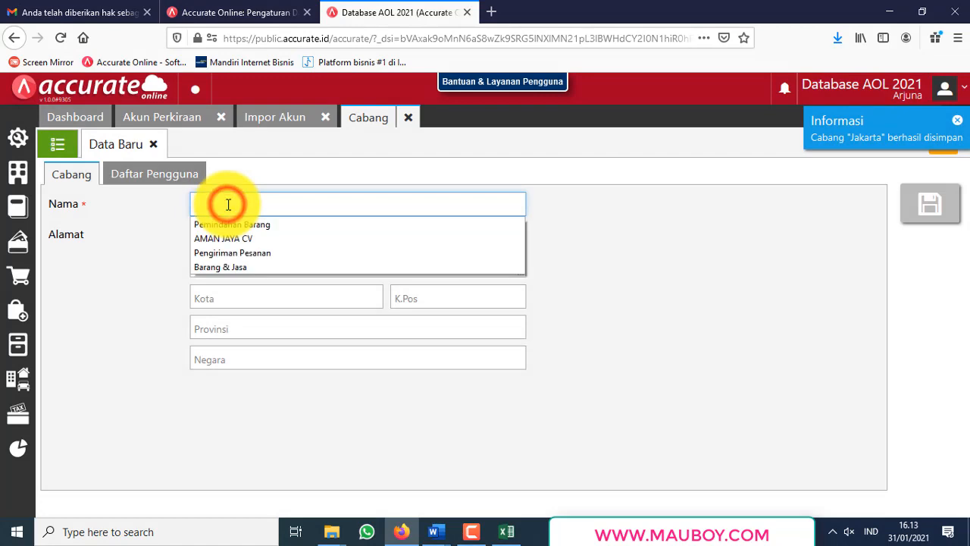
text(Surabaya)
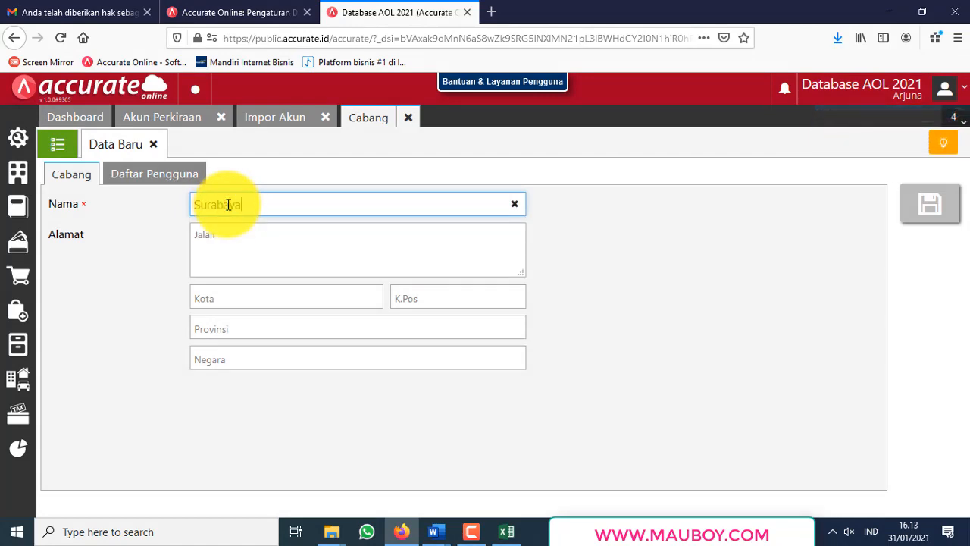
click(931, 205)
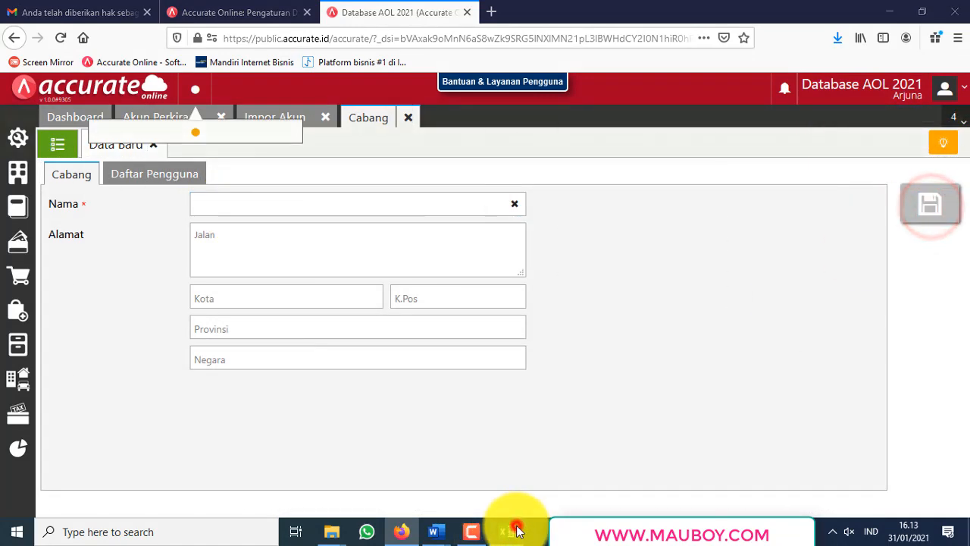
Check the branch names in the Cabang Saldo column of the 01.account-import workbook in Excel, and return to the browser.
click(506, 531)
click(856, 227)
drag(856, 238, 859, 410)
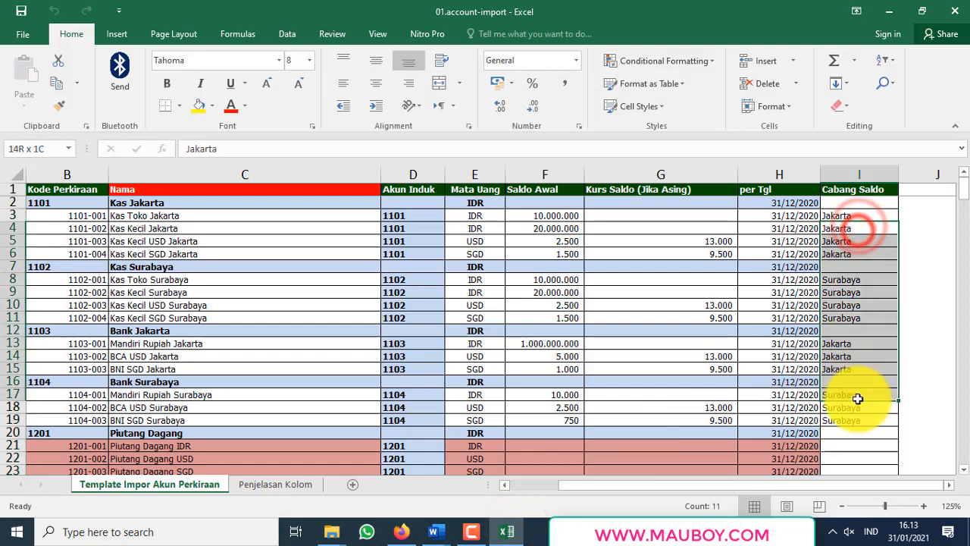
click(889, 11)
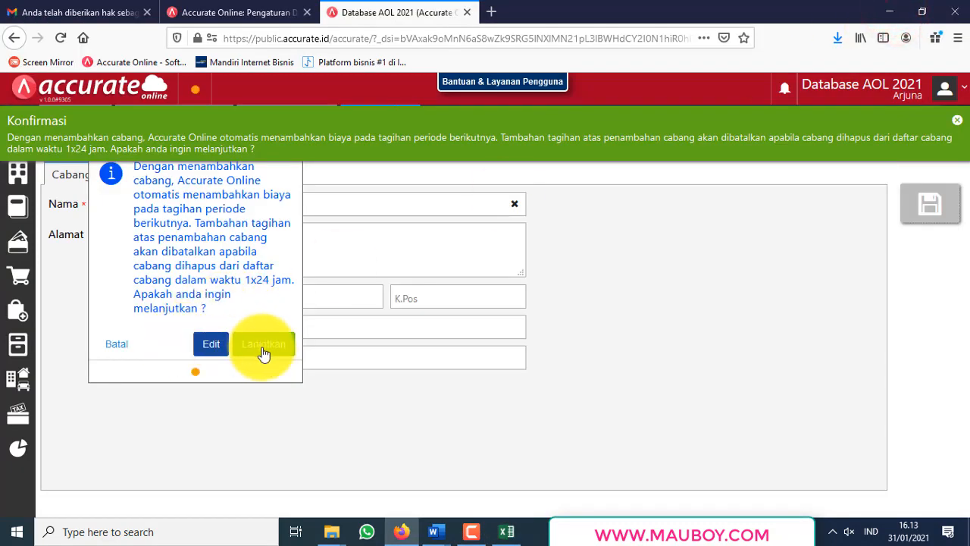
Agree to continue with the additional branch billing for Surabaya and display the branch list.
click(958, 126)
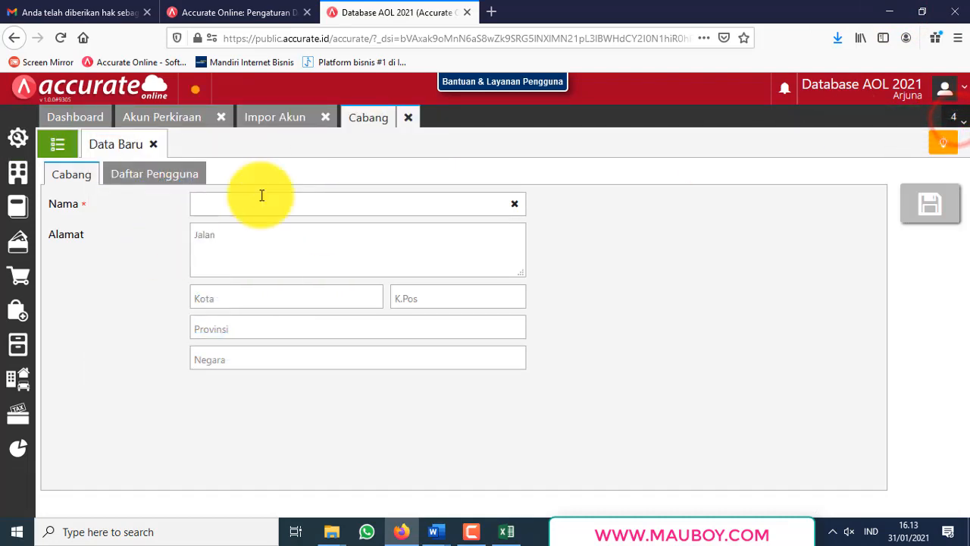
click(196, 89)
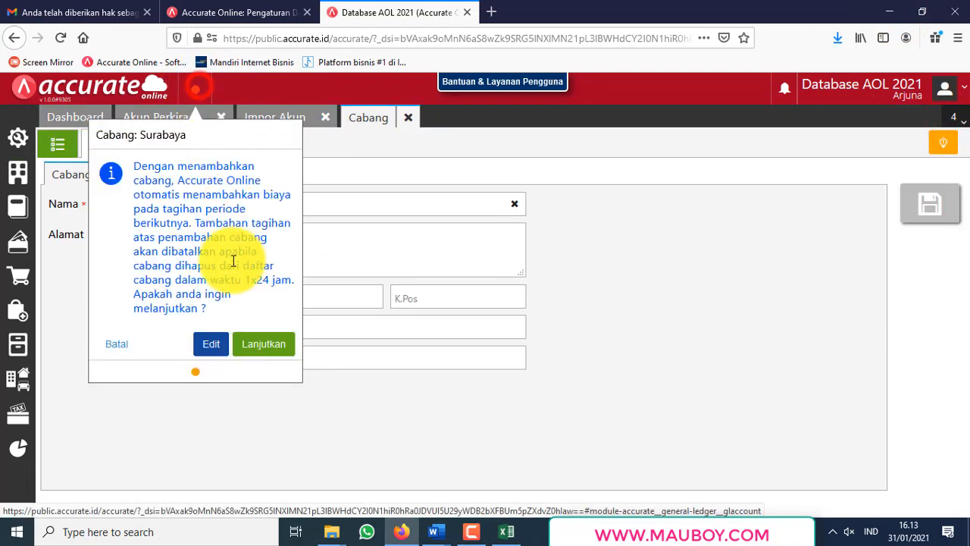
click(269, 347)
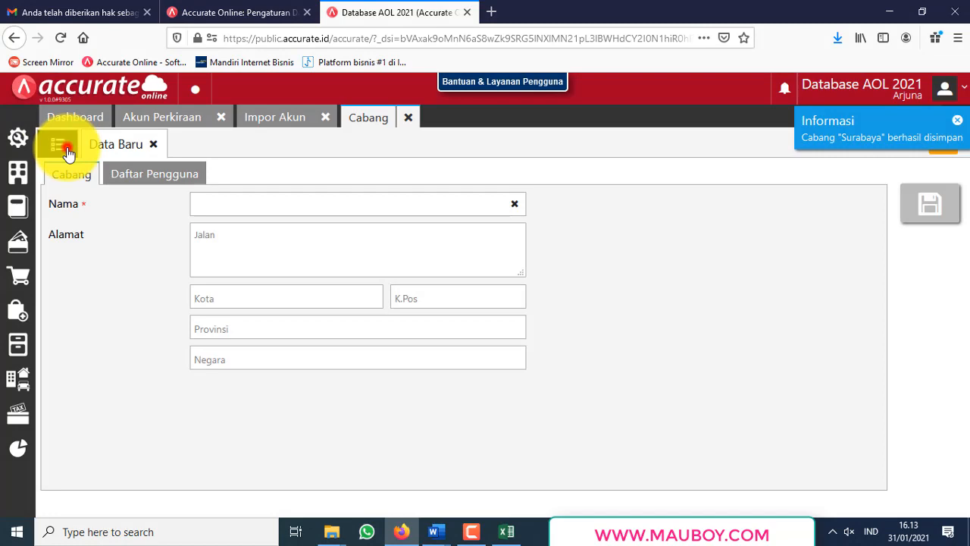
click(68, 152)
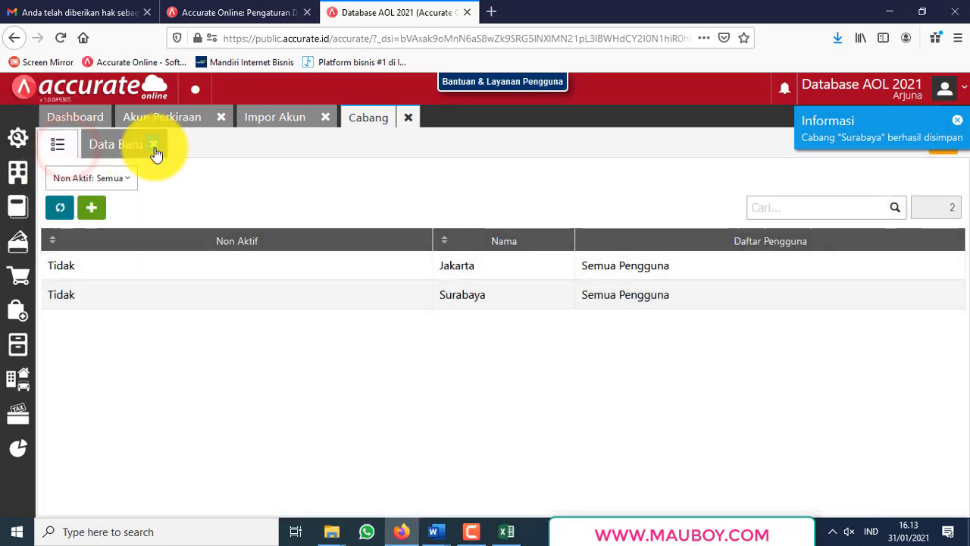
Close the branch pages and check the account codes in the Kode Perkiraan column of the 01.account-import workbook in Excel.
click(156, 144)
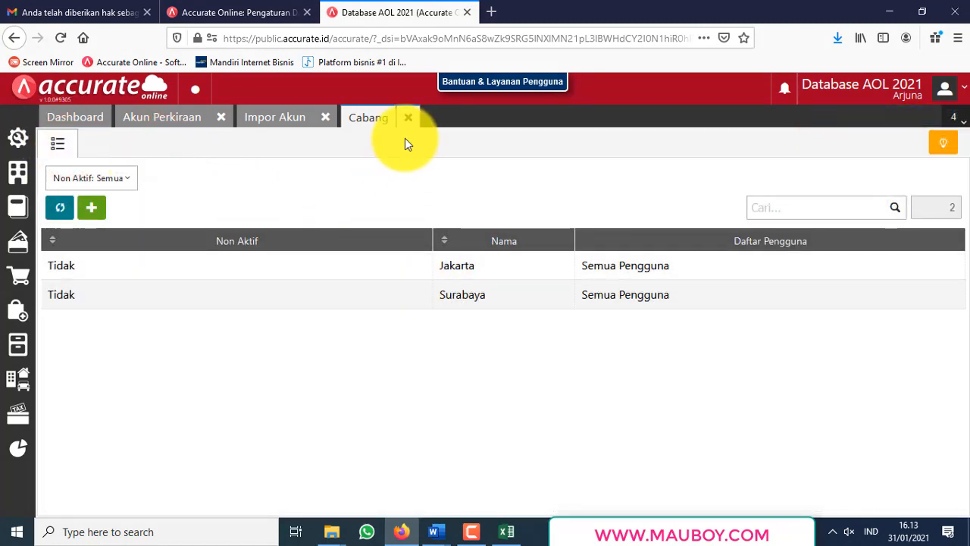
click(409, 121)
click(507, 531)
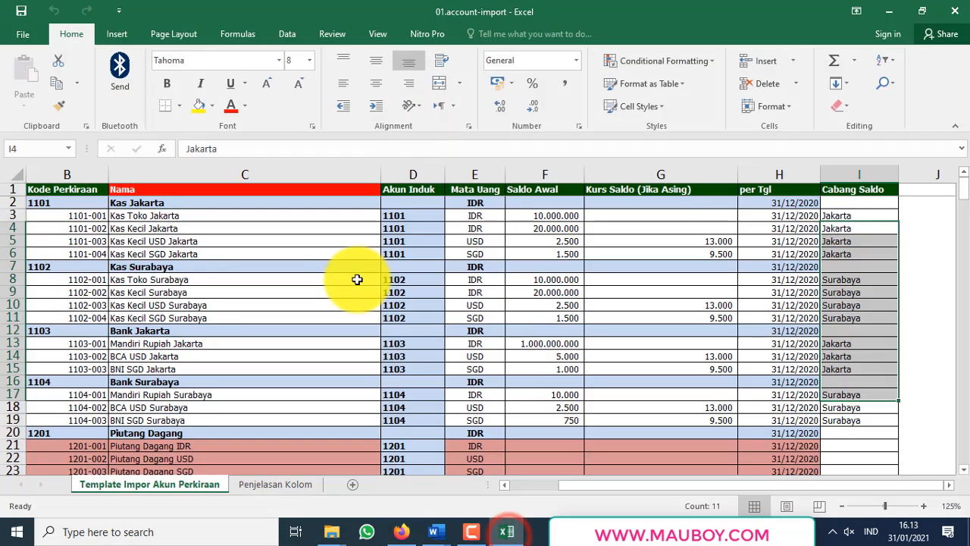
drag(707, 480, 580, 483)
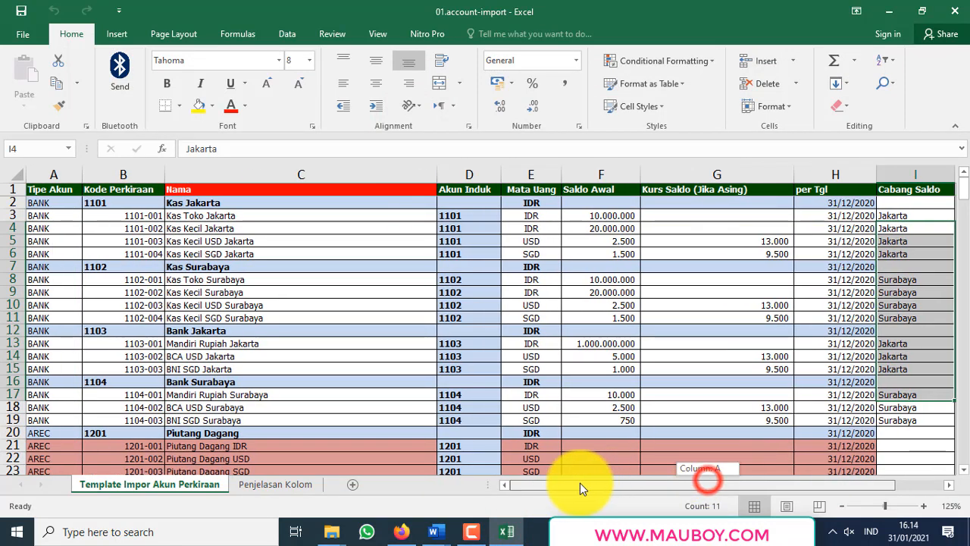
click(126, 216)
click(135, 317)
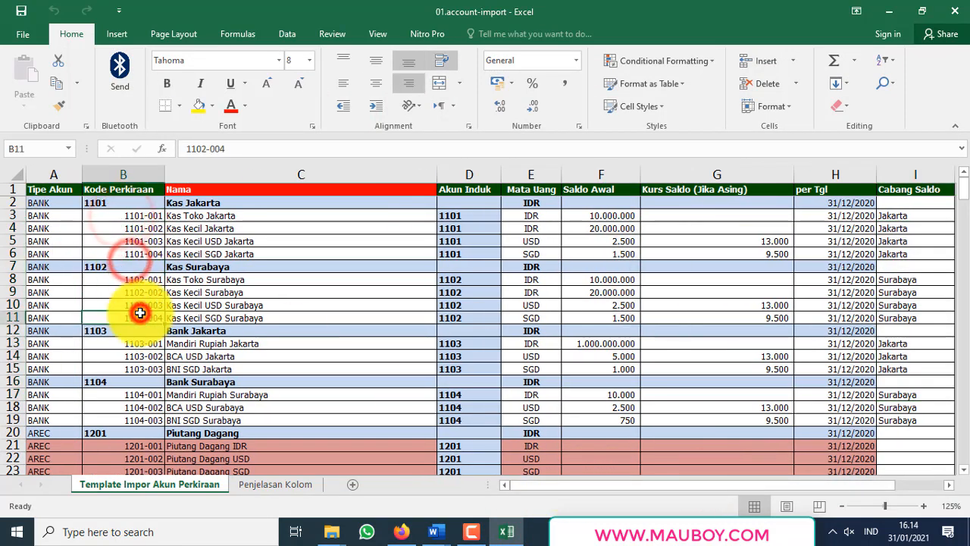
Return to Firefox, close the previous import result and upload 01.account-import.xlsx for a new Excel import of accounts.
click(400, 531)
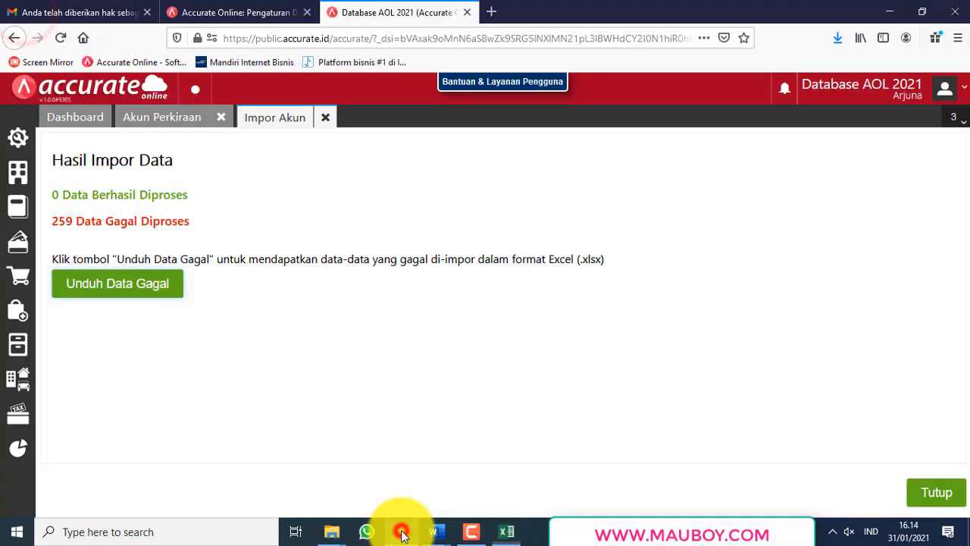
click(951, 500)
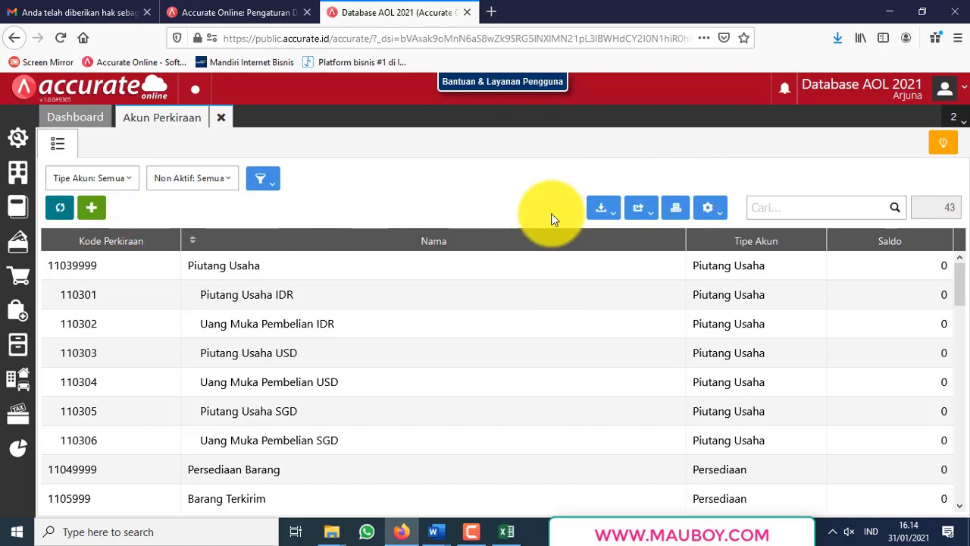
click(603, 209)
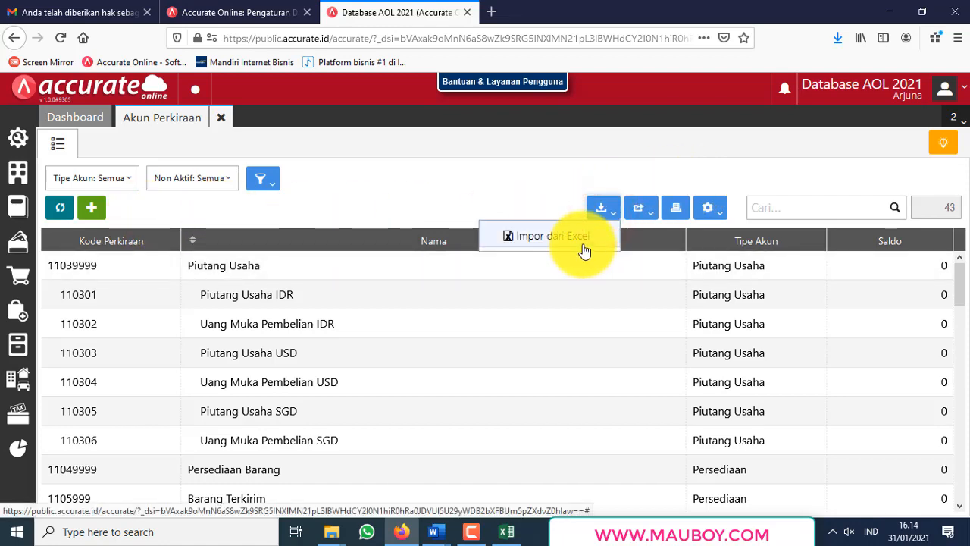
click(582, 241)
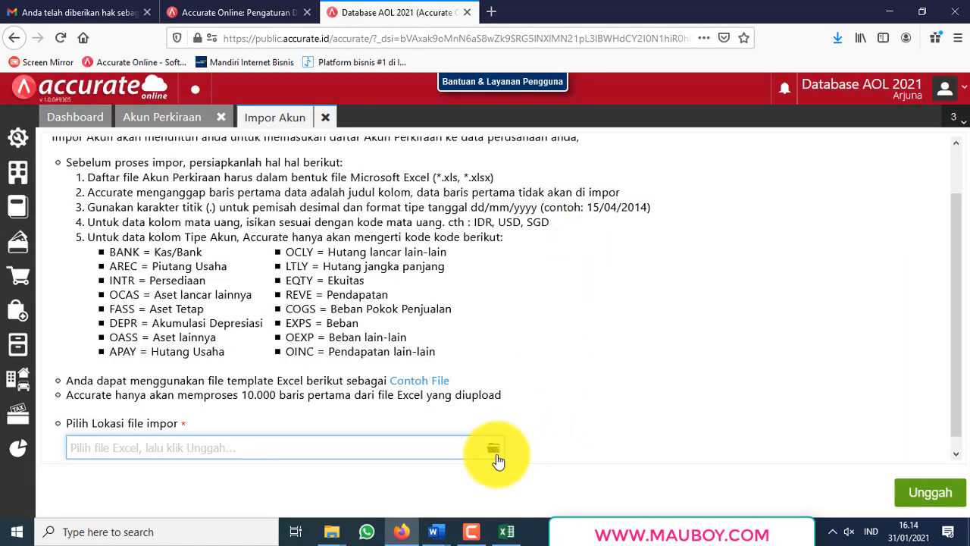
click(494, 453)
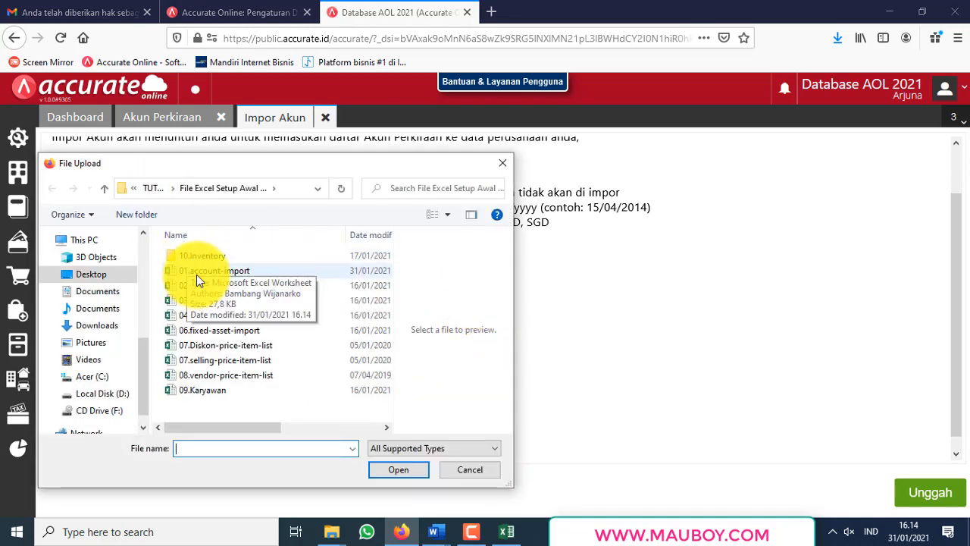
double_click(196, 274)
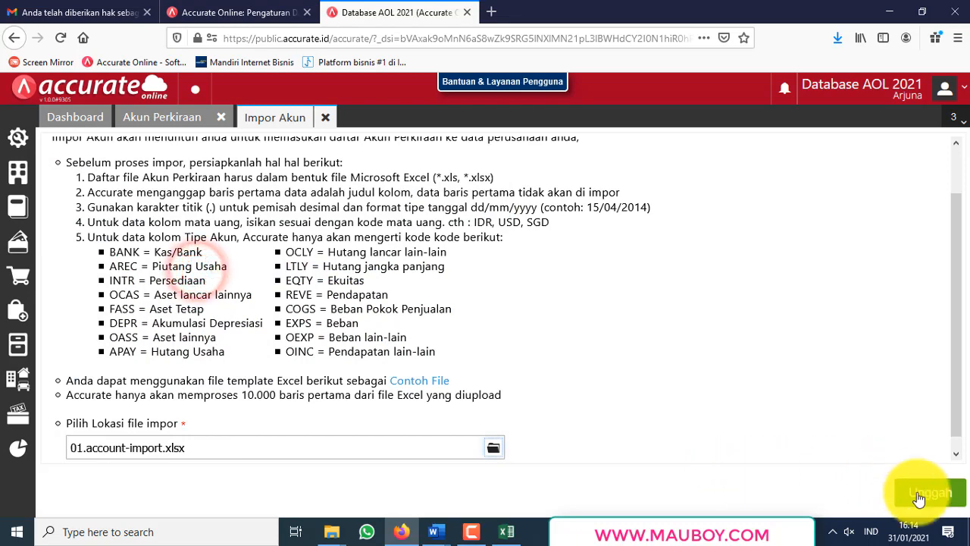
click(920, 496)
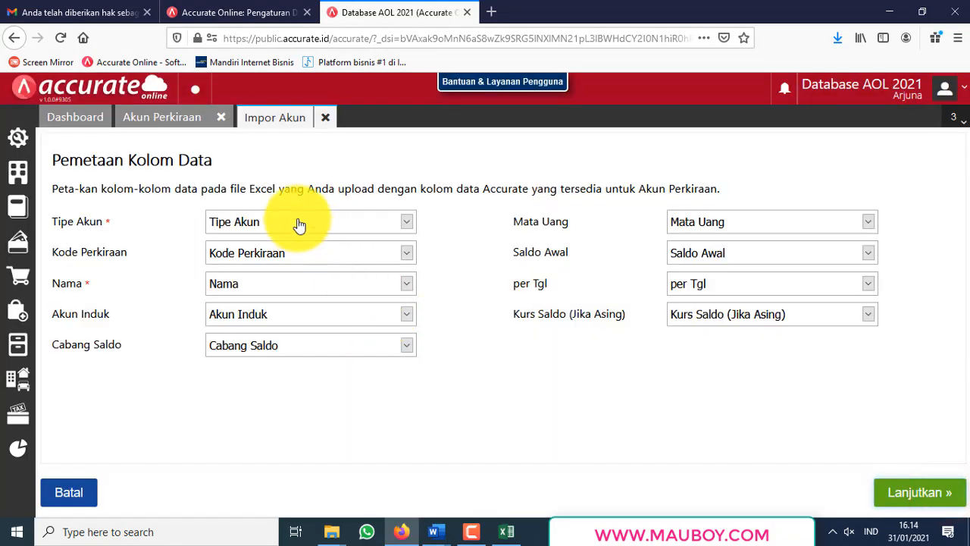
Check the column mapping from Tipe Akun through Cabang Saldo and continue to the import confirmation.
click(299, 225)
click(297, 218)
click(286, 256)
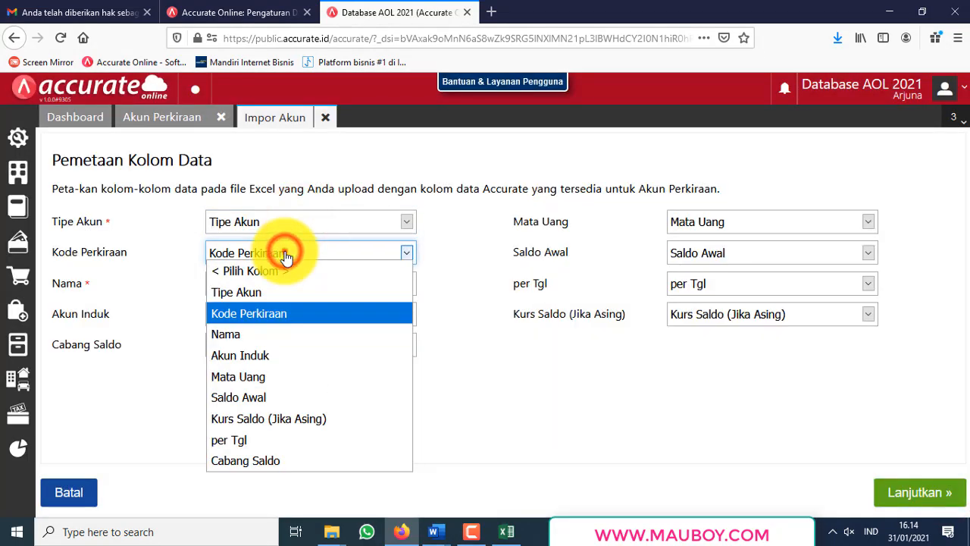
click(286, 256)
click(278, 282)
click(277, 282)
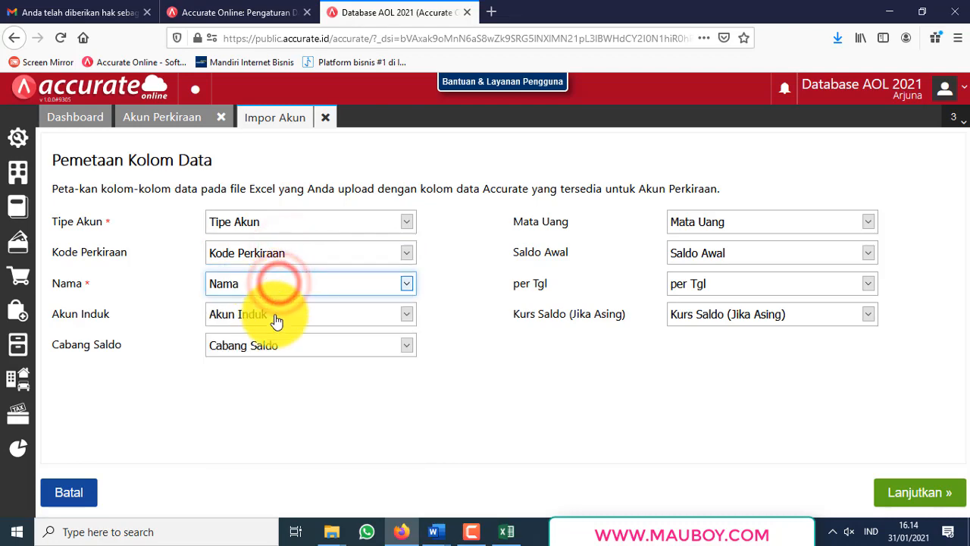
click(277, 318)
click(275, 318)
click(269, 346)
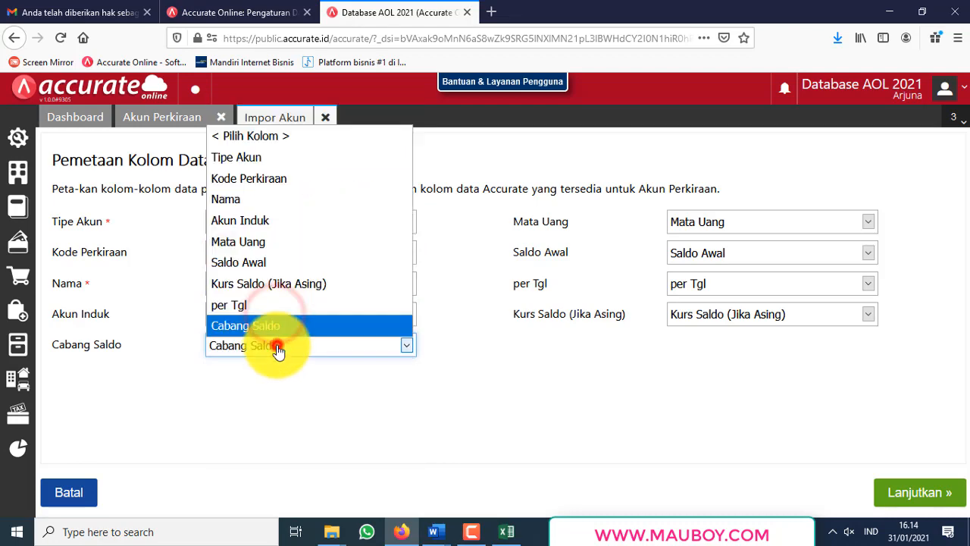
click(276, 347)
click(913, 492)
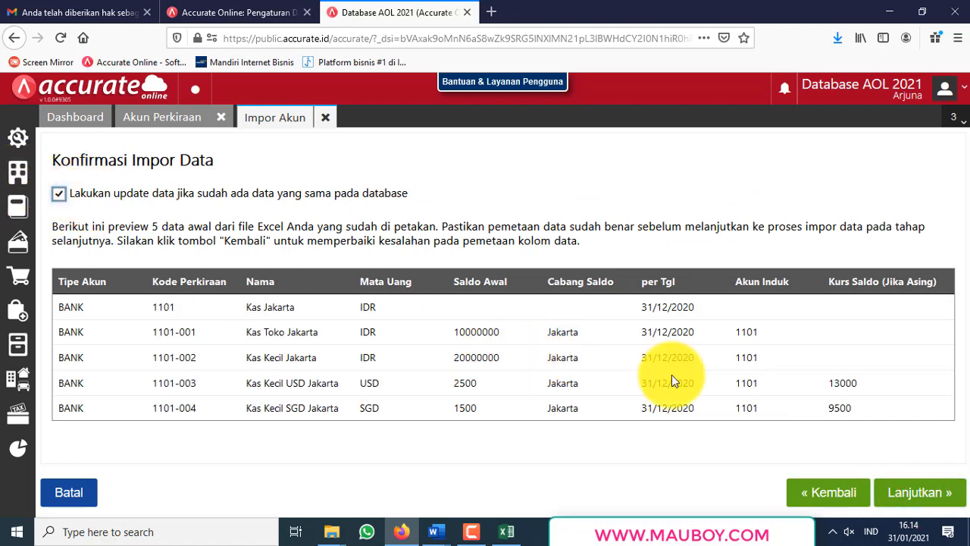
Run the account import with updating of matching existing data enabled, check its processed and failed counts, and close the result.
click(930, 492)
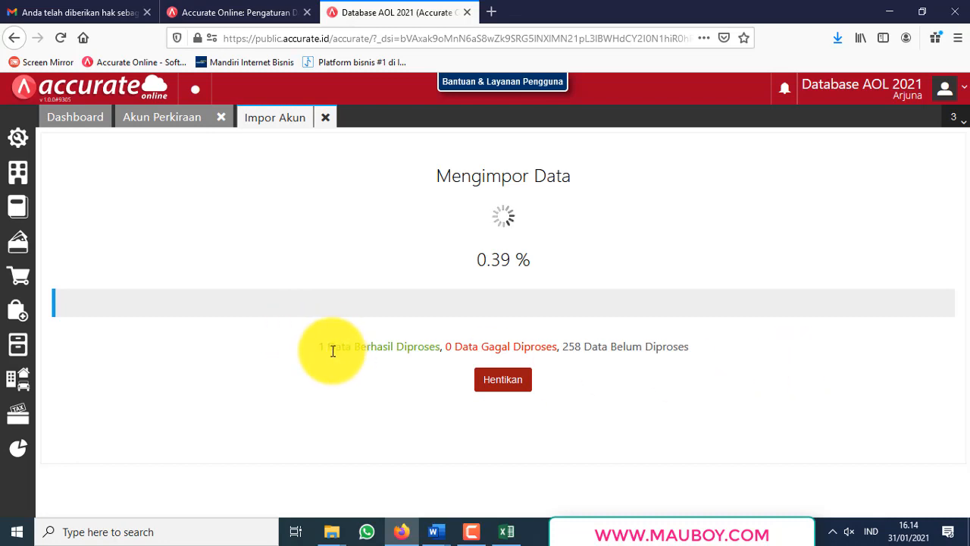
drag(332, 347, 444, 351)
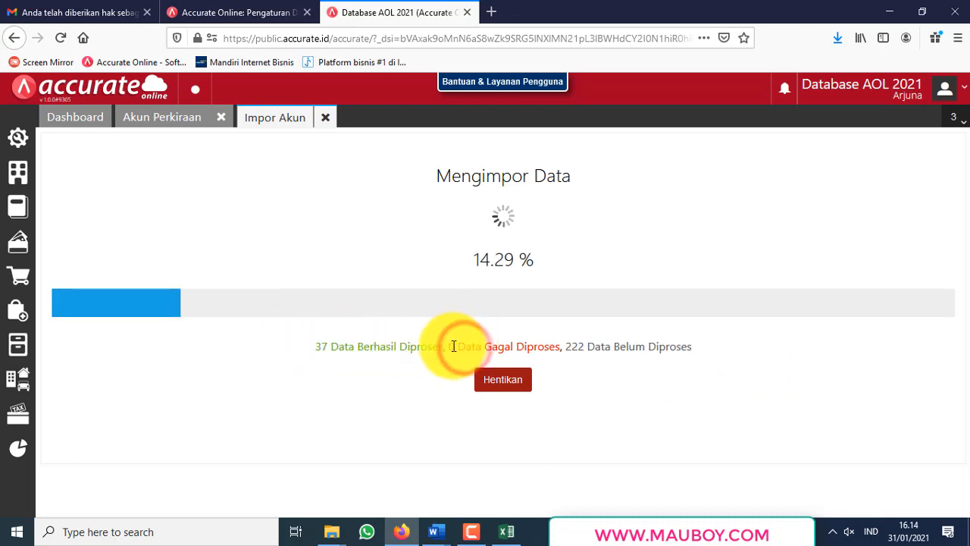
drag(448, 345, 561, 346)
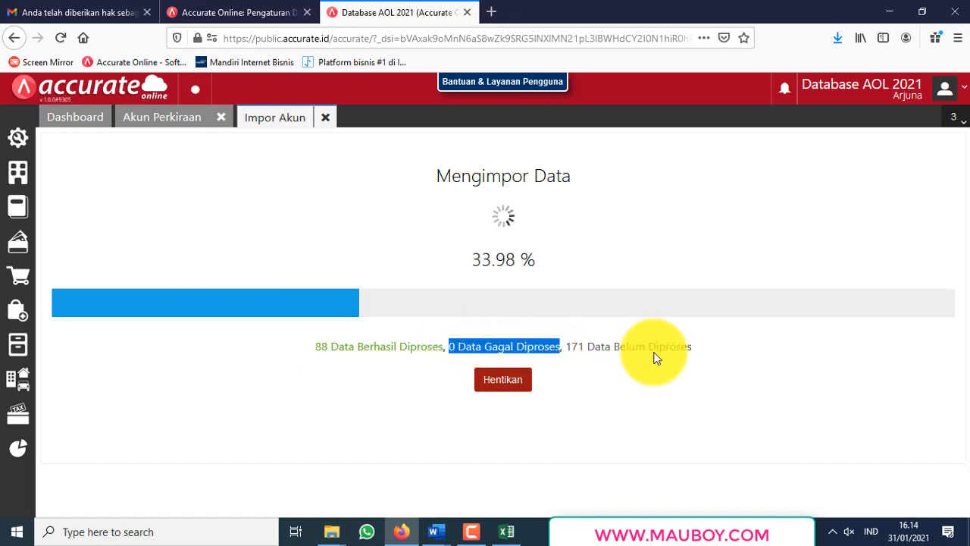
click(635, 348)
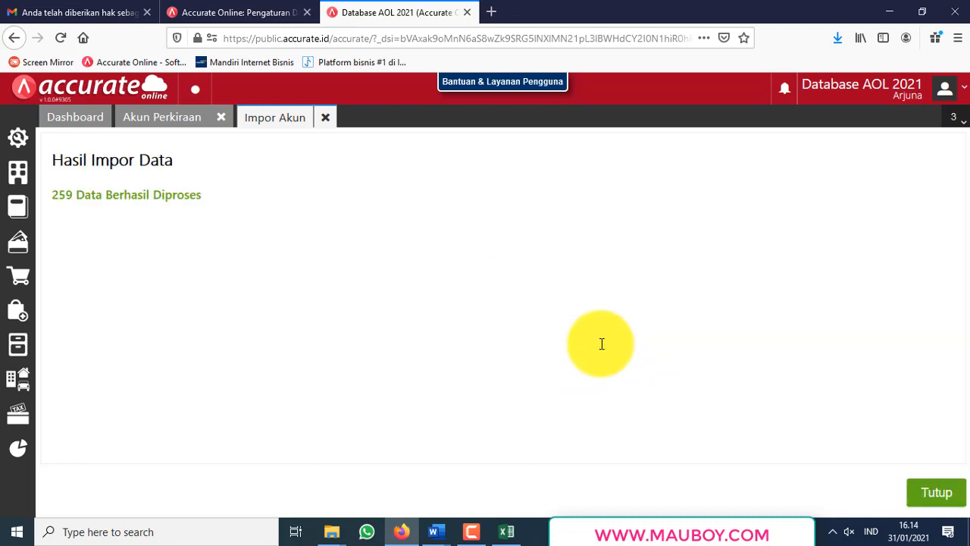
click(947, 500)
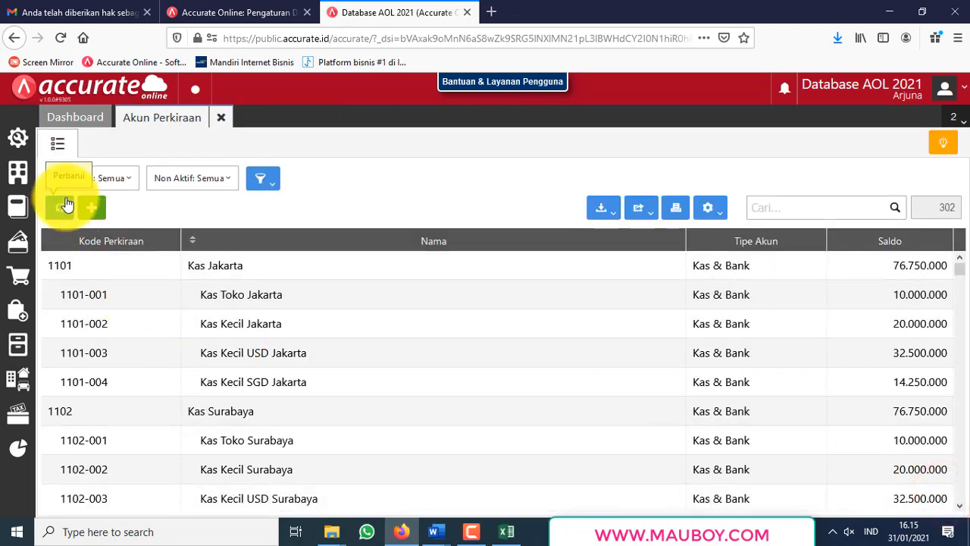
Refresh the chart of accounts and examine the imported cash, bank and receivable accounts with their balances.
click(65, 207)
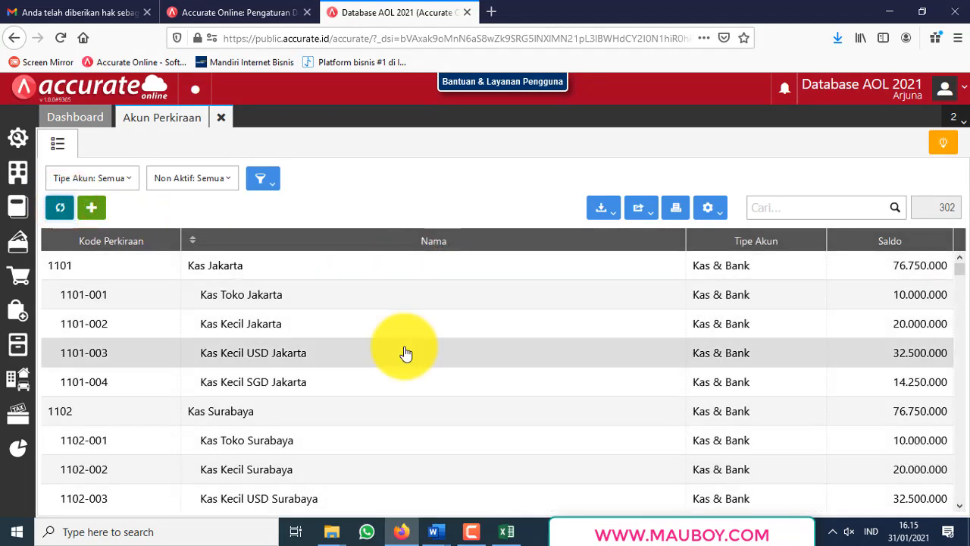
scroll(405, 351, down, 2)
scroll(405, 353, down, 3)
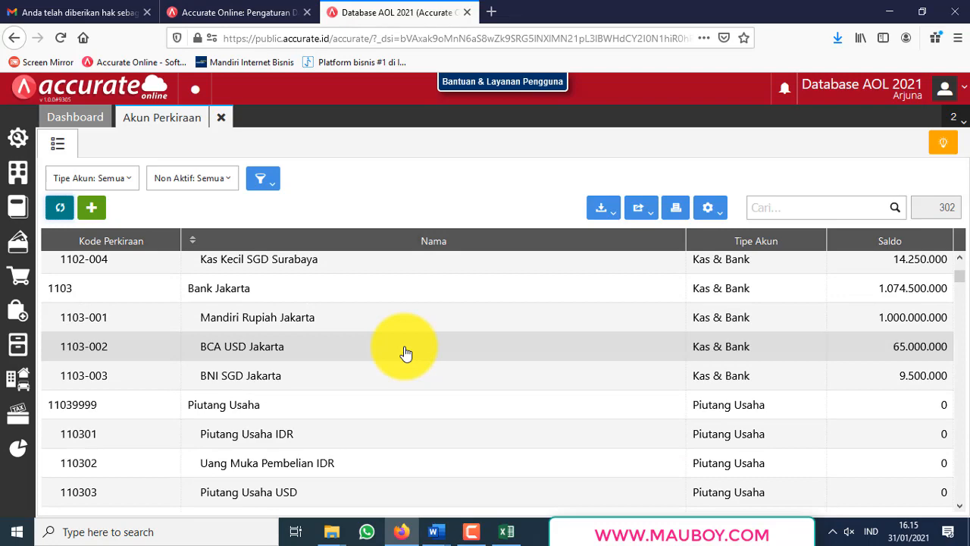
scroll(402, 346, up, 5)
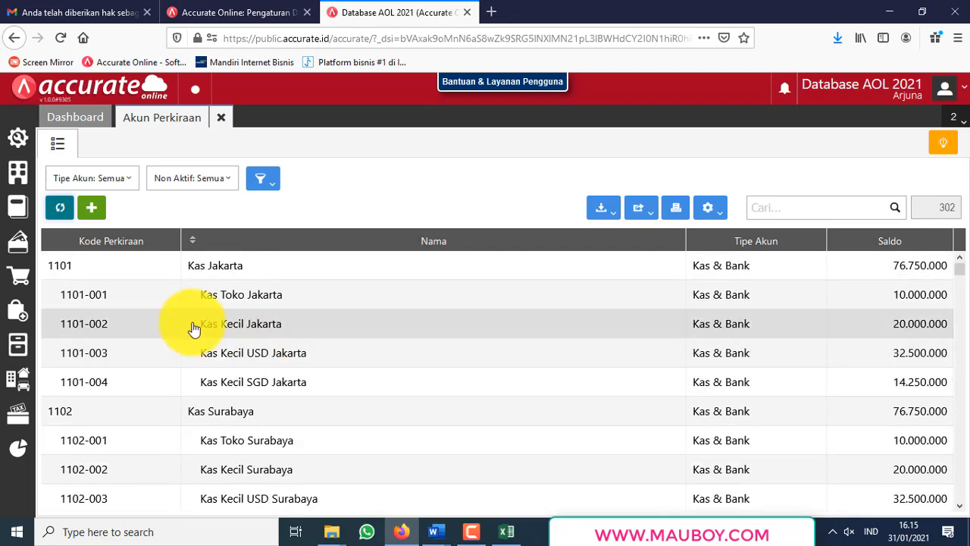
scroll(370, 339, down, 2)
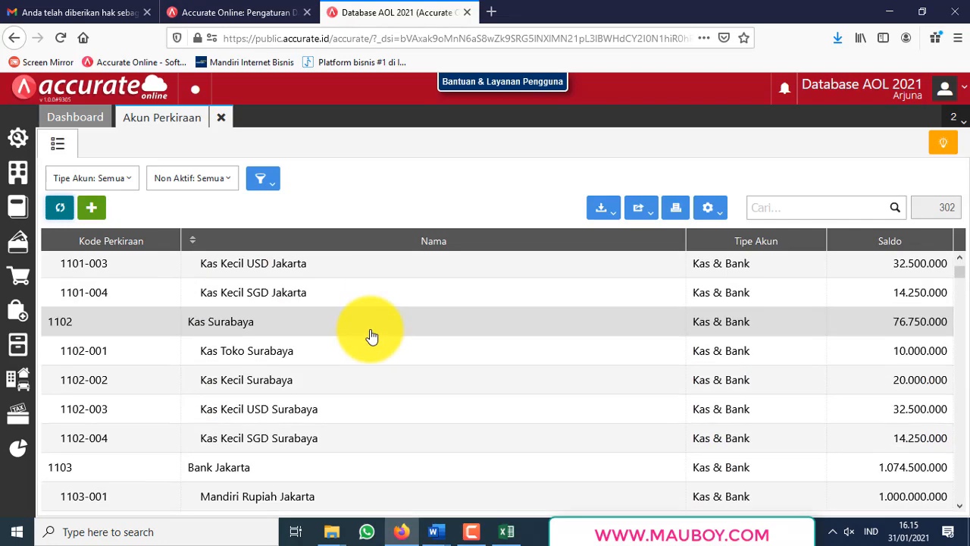
scroll(372, 337, down, 3)
scroll(374, 336, down, 2)
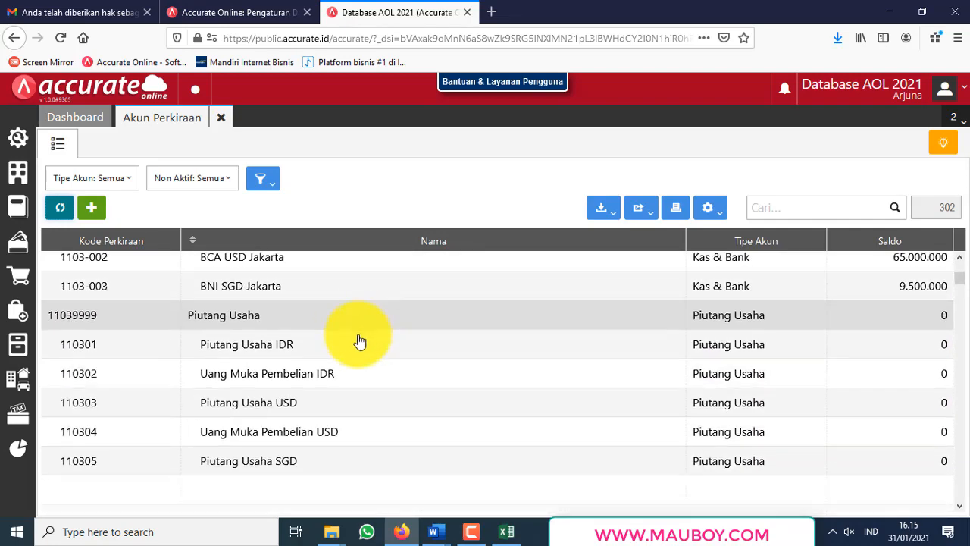
scroll(146, 423, down, 2)
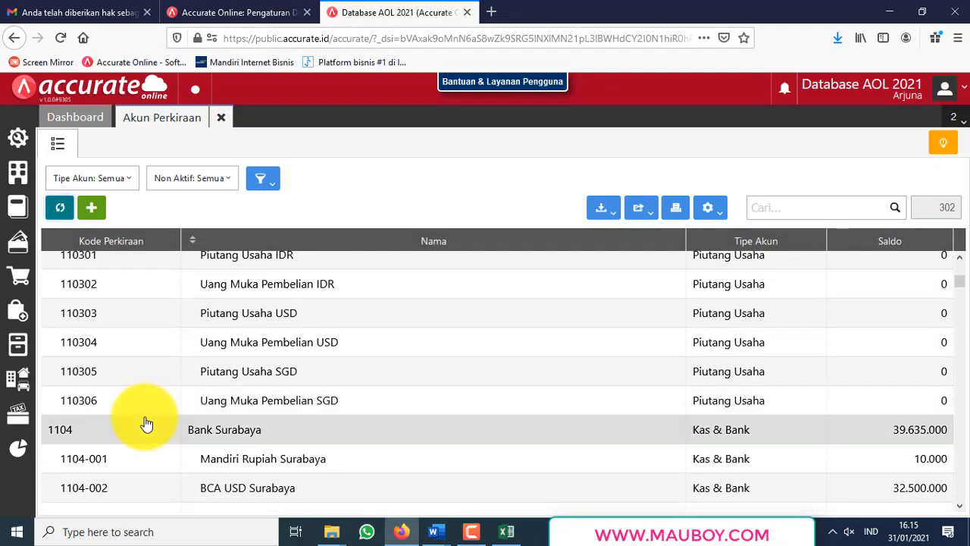
Try to delete the default account 110301 Piutang Usaha IDR and dismiss the resulting notice.
scroll(275, 370, up, 2)
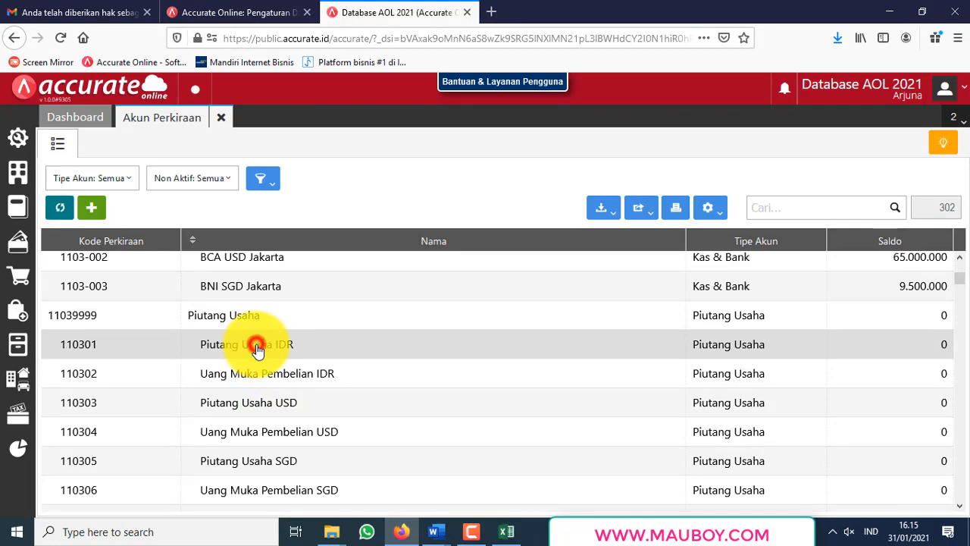
click(257, 347)
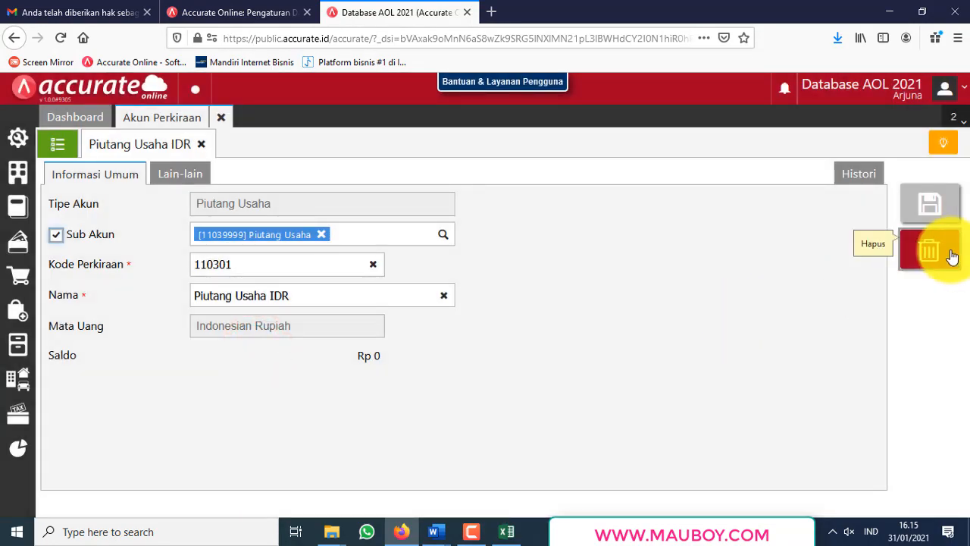
click(952, 256)
click(648, 326)
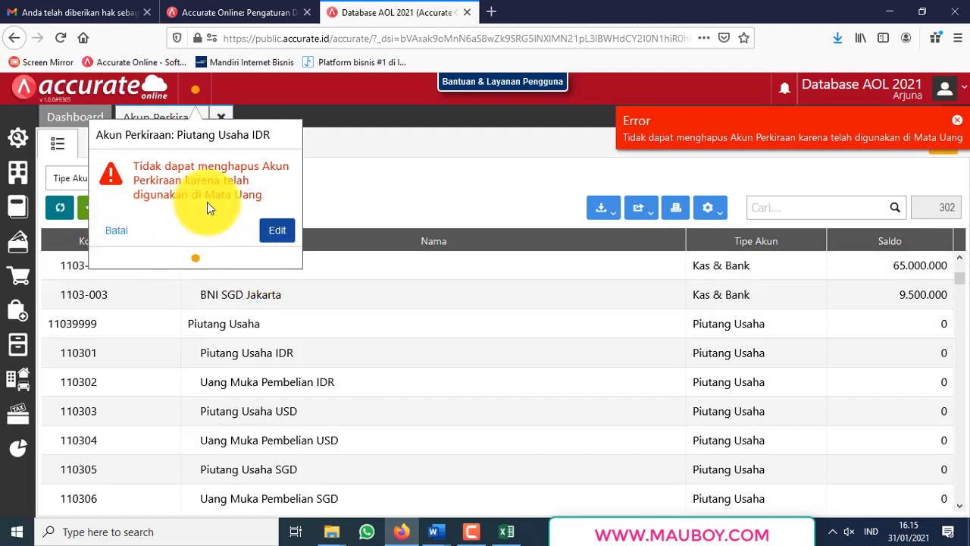
click(116, 238)
click(380, 199)
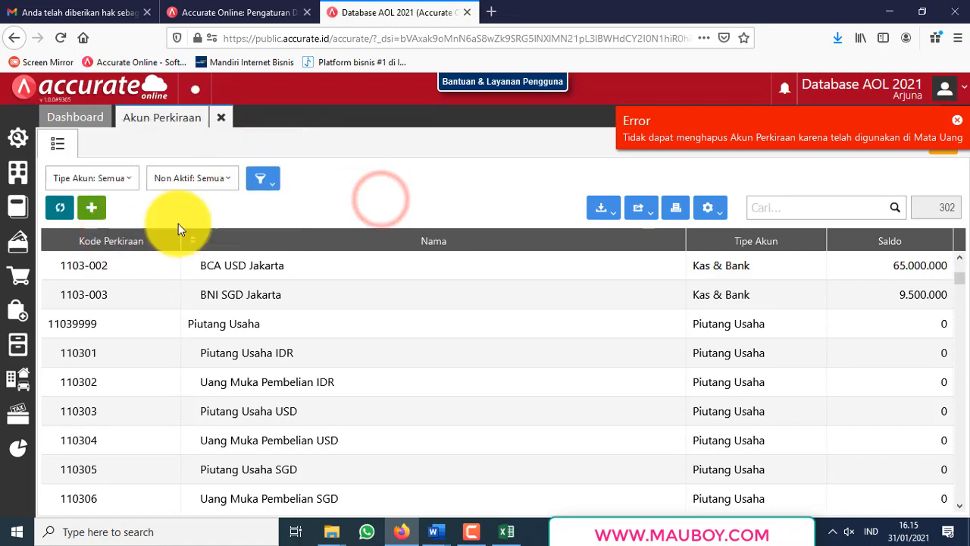
Compare the default Piutang Usaha accounts with the imported Jakarta and Surabaya cash and bank accounts and their balances.
scroll(277, 402, down, 3)
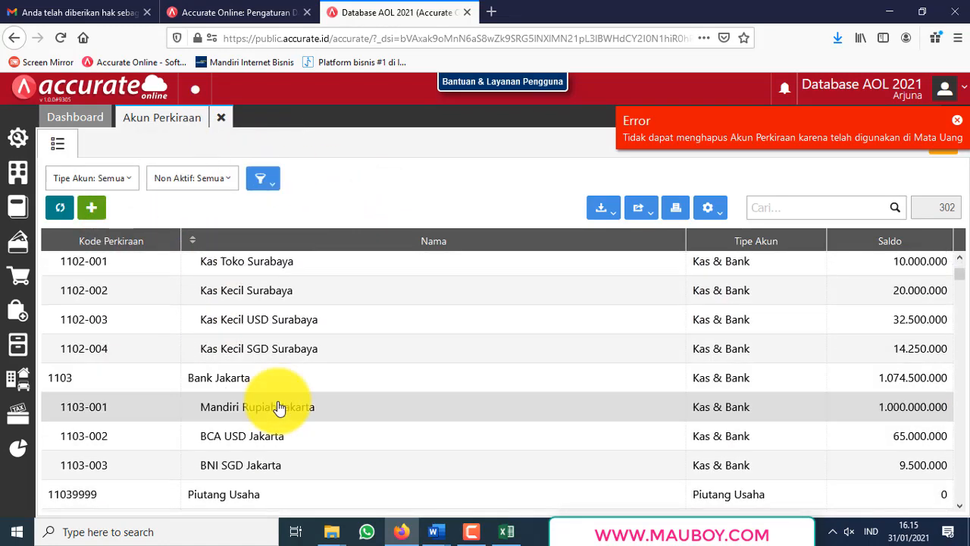
scroll(279, 408, down, 3)
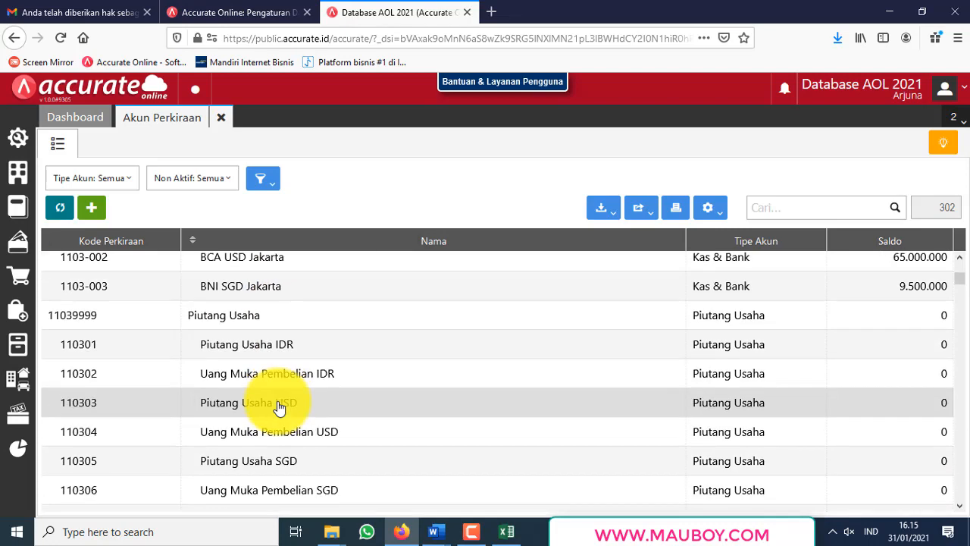
scroll(280, 407, down, 3)
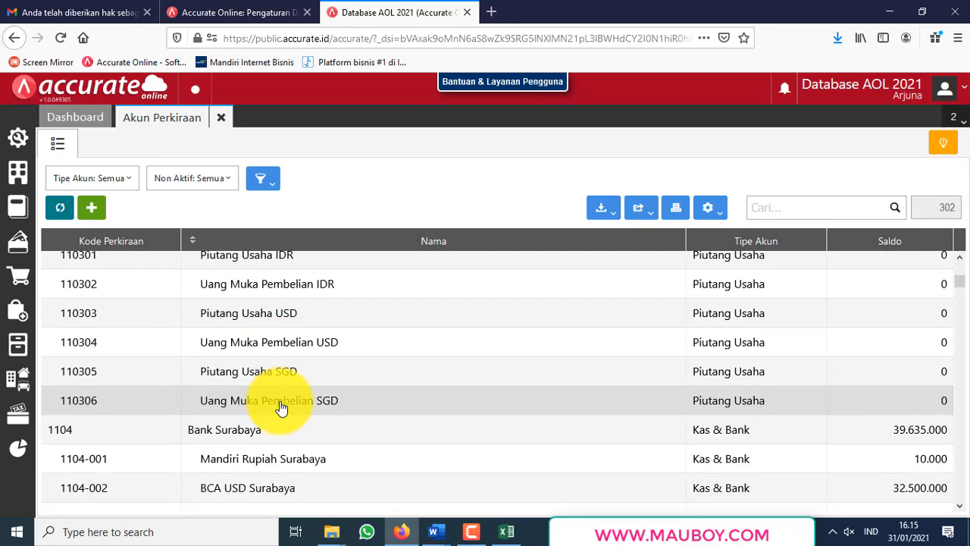
scroll(281, 409, up, 6)
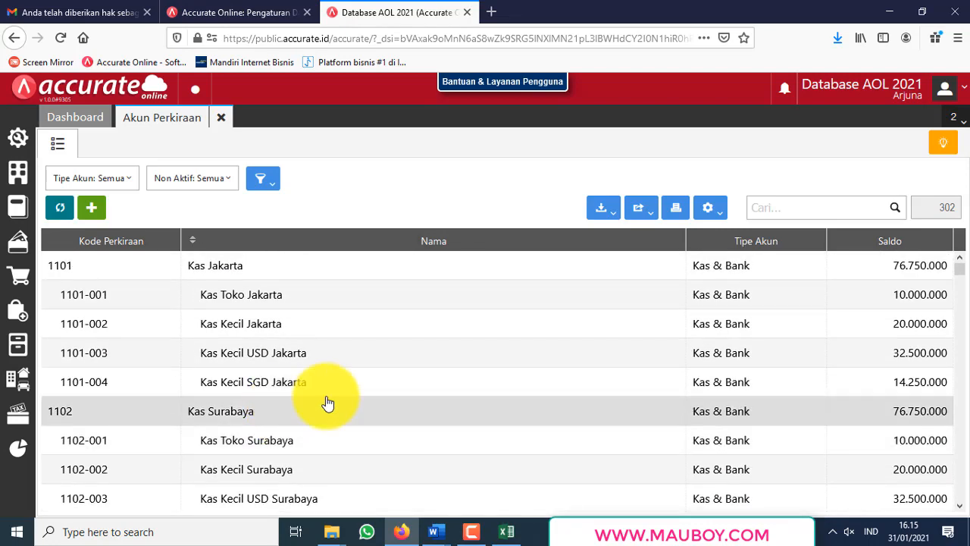
scroll(923, 290, down, 3)
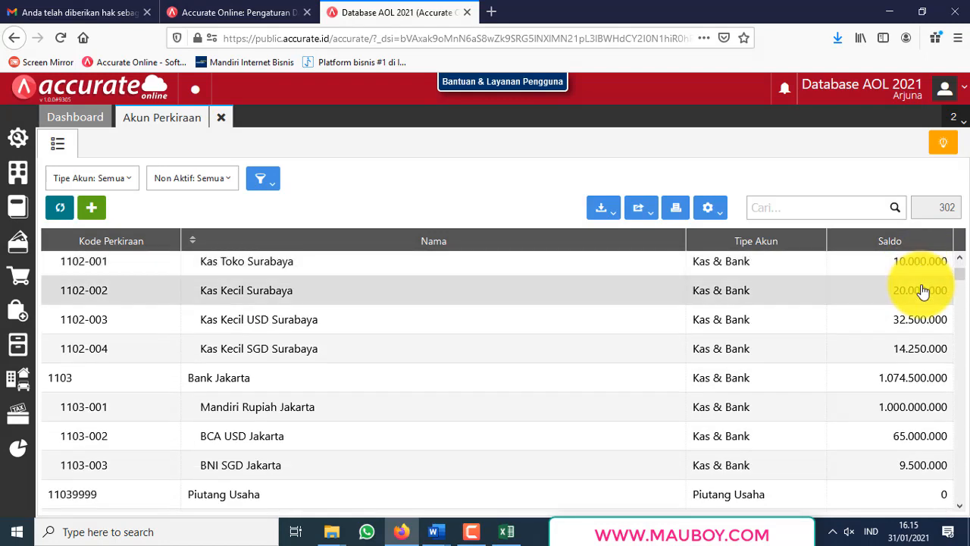
Open the Kas Toko Jakarta account, check its opening balance, branch and date, and close the record.
scroll(299, 329, up, 3)
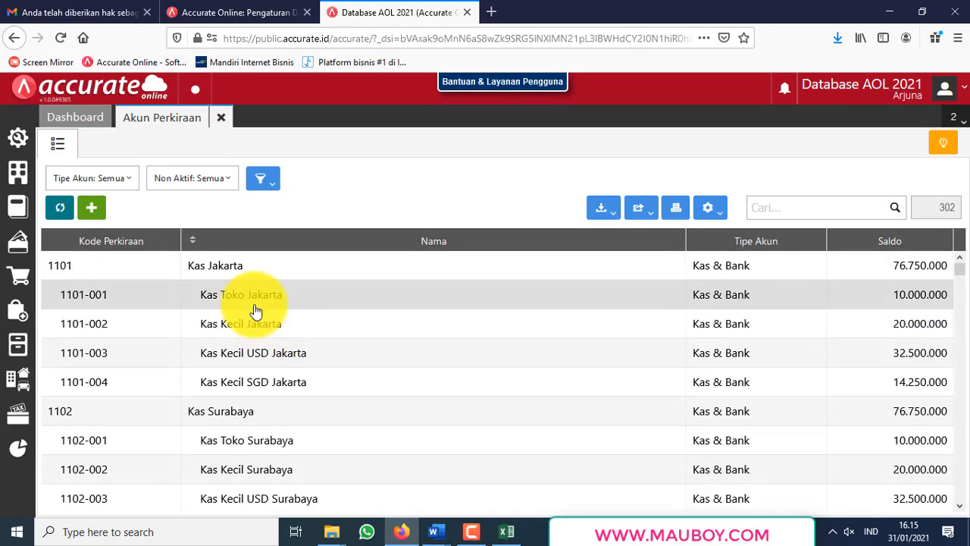
double_click(250, 301)
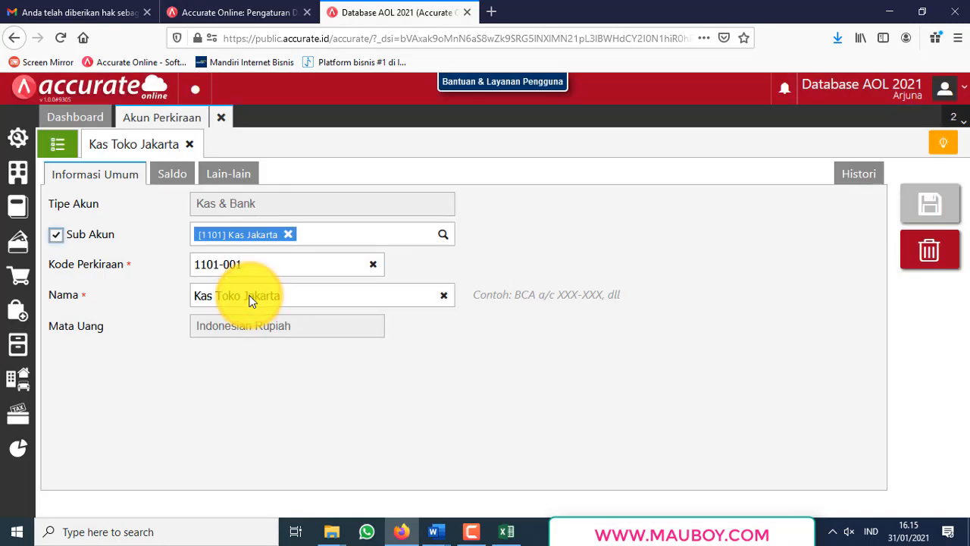
click(183, 176)
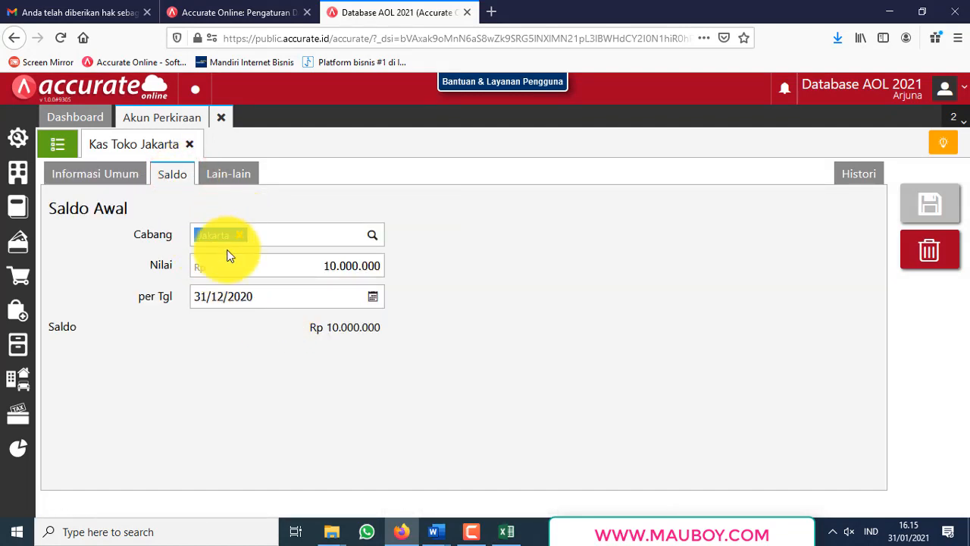
click(189, 144)
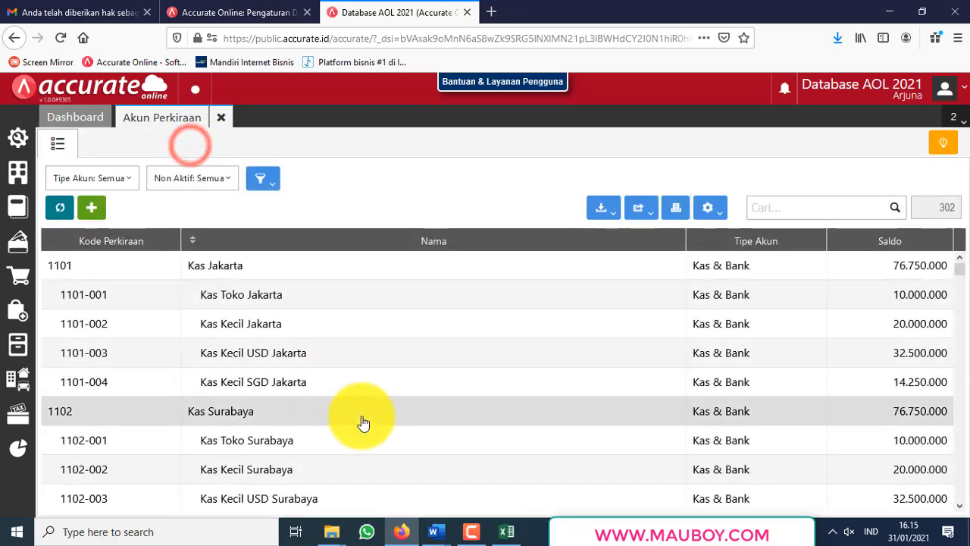
Check the opening balance, branch and other settings of the Kas Toko Surabaya account, and close the chart of accounts.
scroll(359, 416, down, 4)
scroll(310, 364, up, 2)
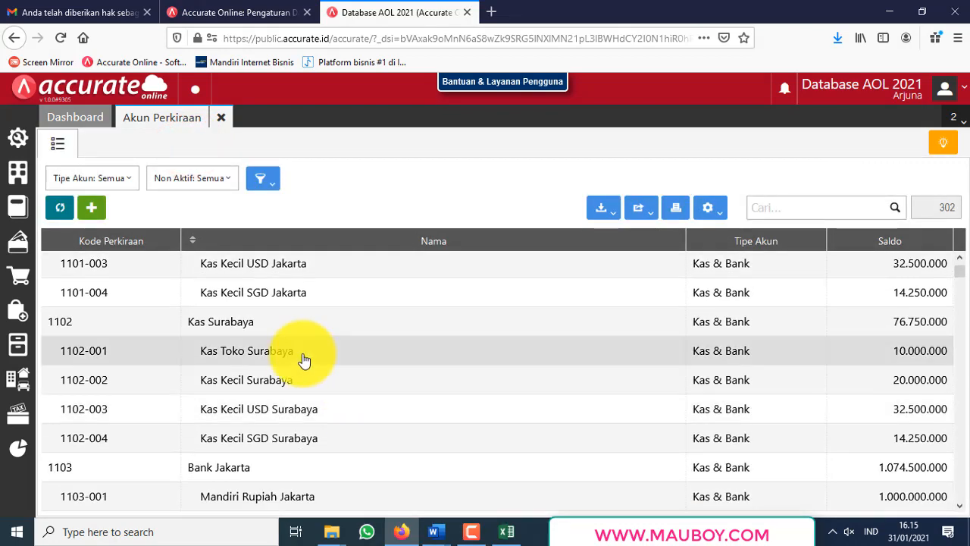
double_click(284, 354)
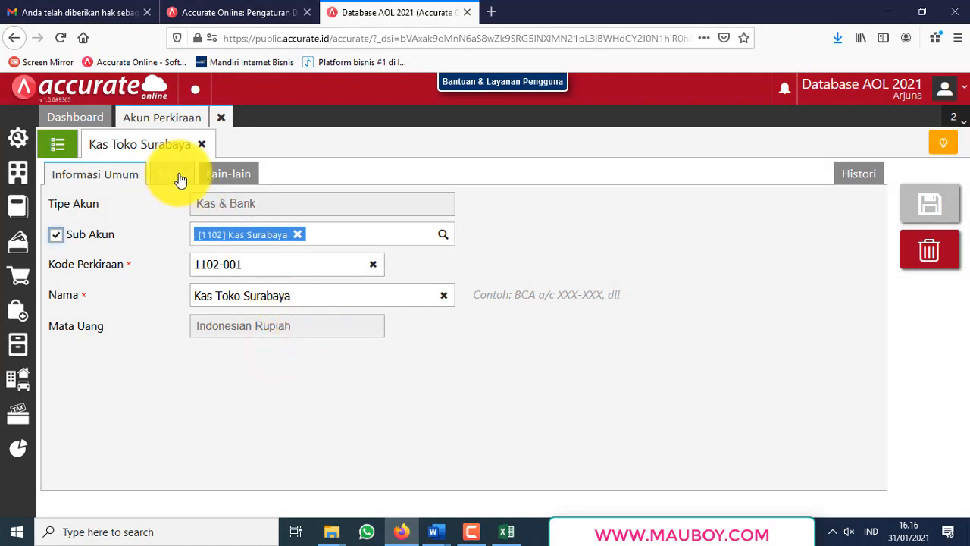
click(180, 175)
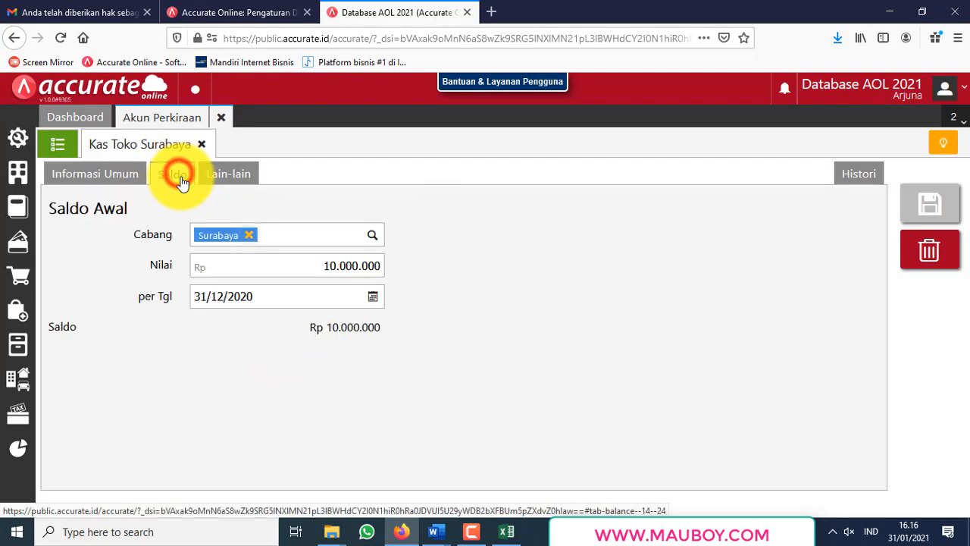
click(278, 297)
click(286, 196)
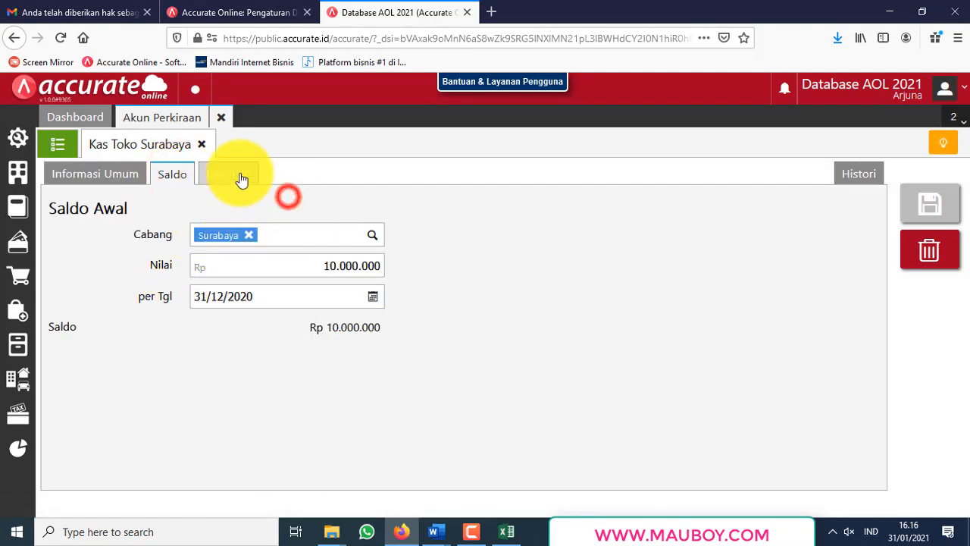
click(238, 174)
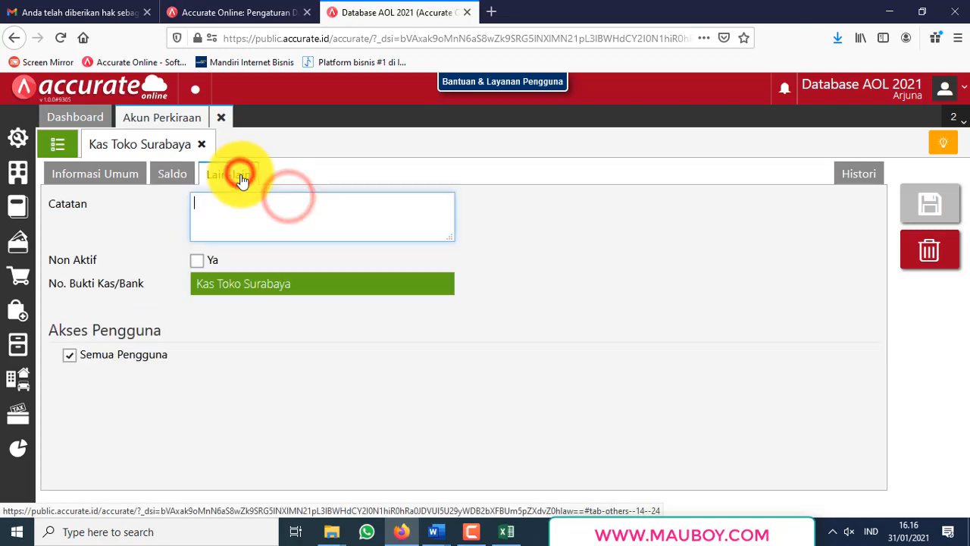
click(219, 118)
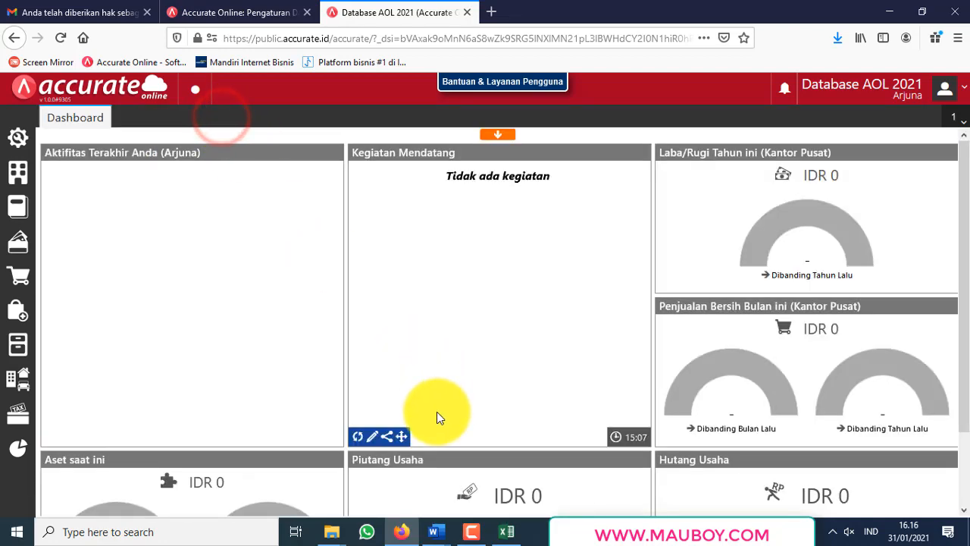
Reopen the chart of accounts, and switch to the 01.account-import workbook in Excel to review its cash, bank, receivable and inventory rows.
click(18, 206)
click(67, 267)
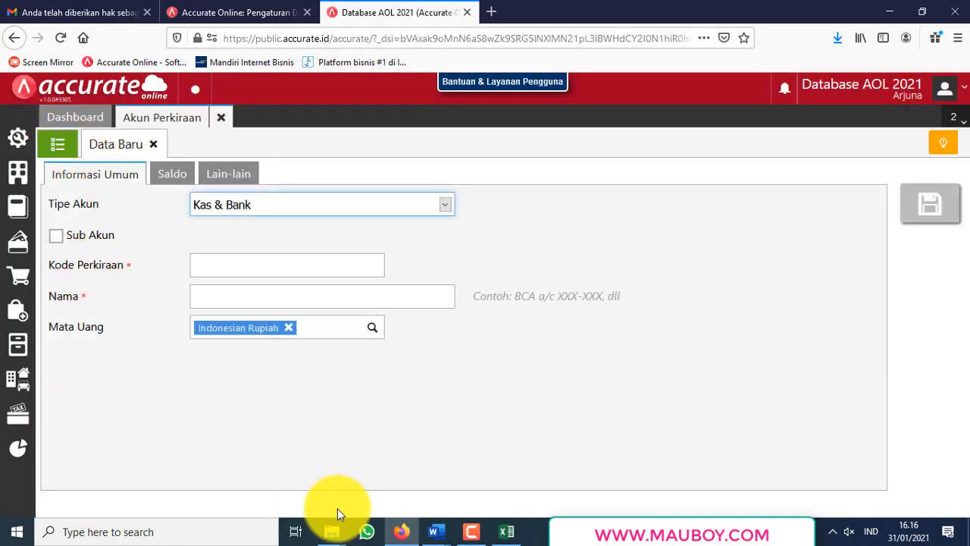
click(520, 541)
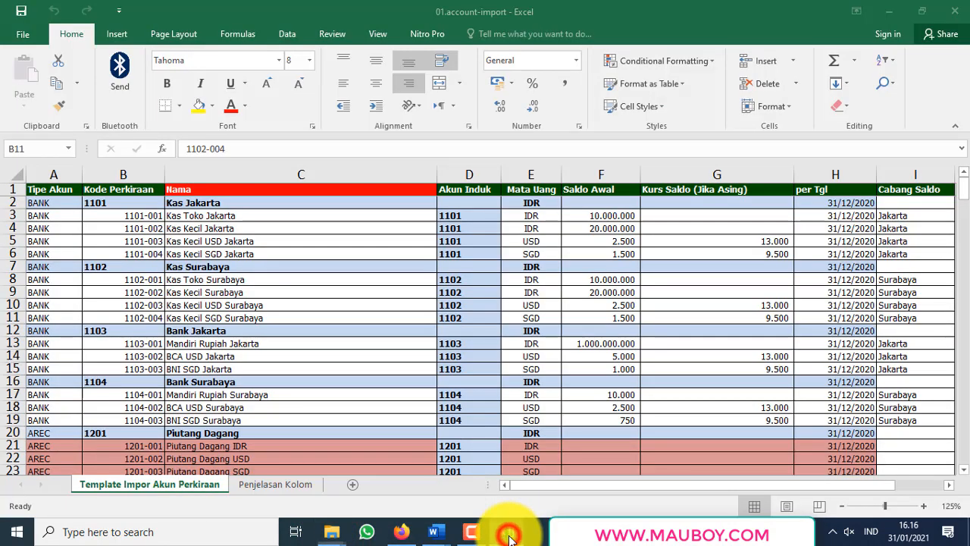
scroll(336, 350, down, 5)
scroll(336, 350, up, 5)
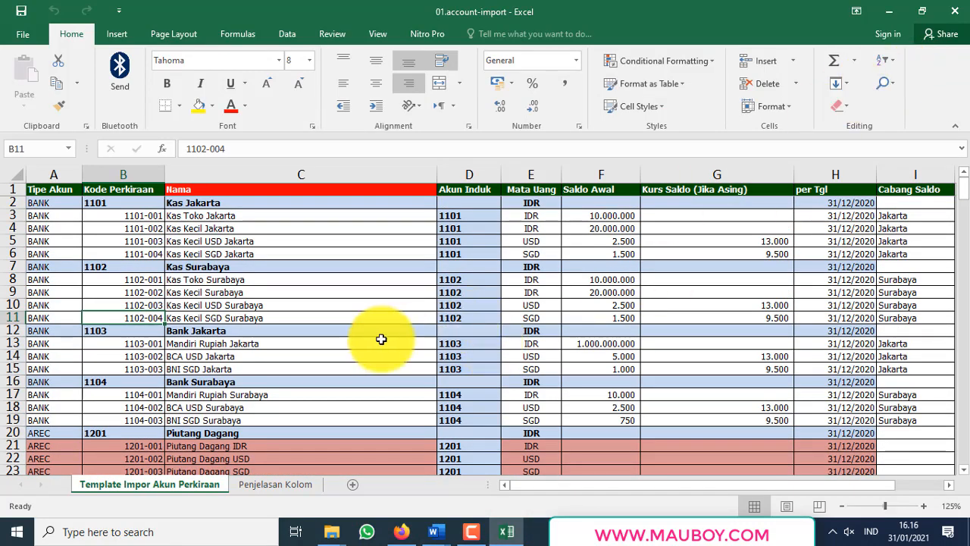
scroll(381, 338, down, 6)
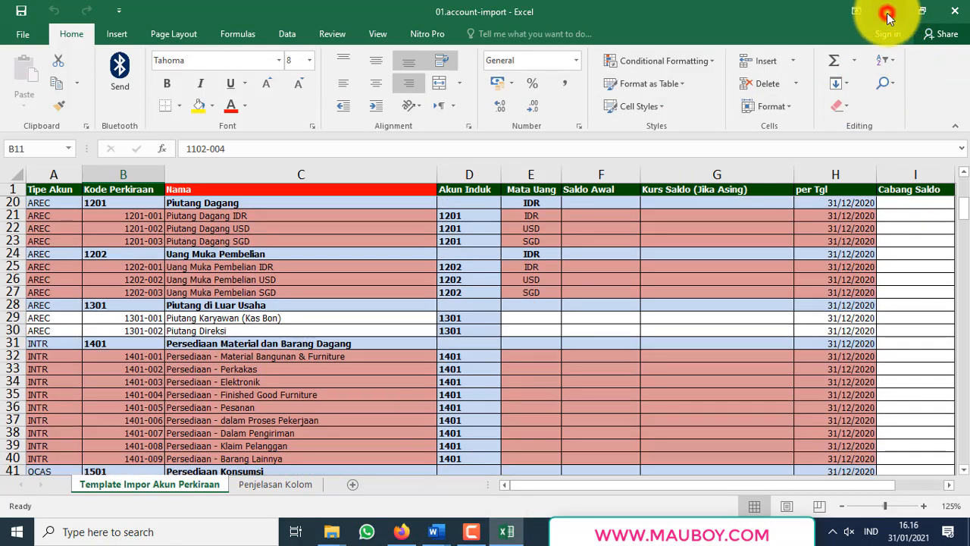
click(888, 17)
Show the account list instead of the blank new-account form and examine the default Piutang Usaha accounts.
click(159, 146)
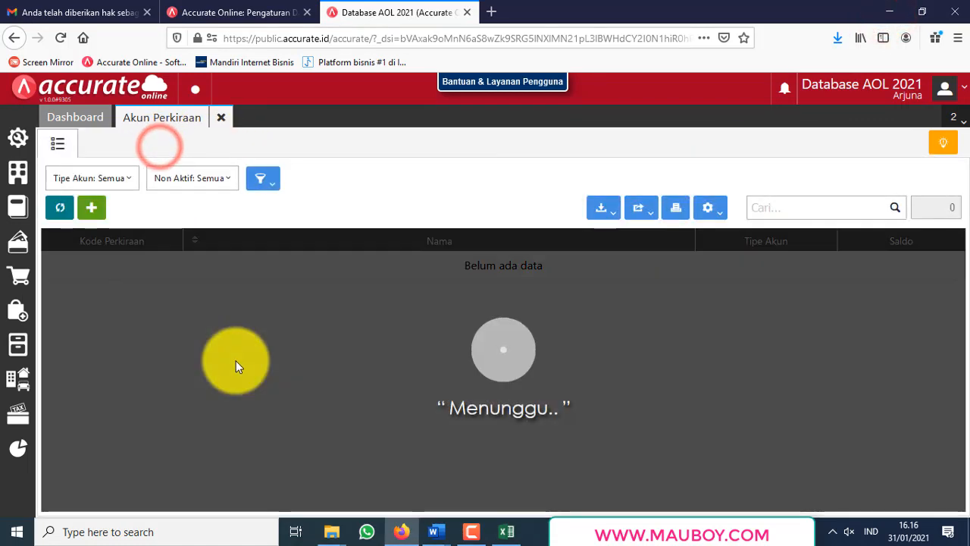
scroll(236, 362, down, 5)
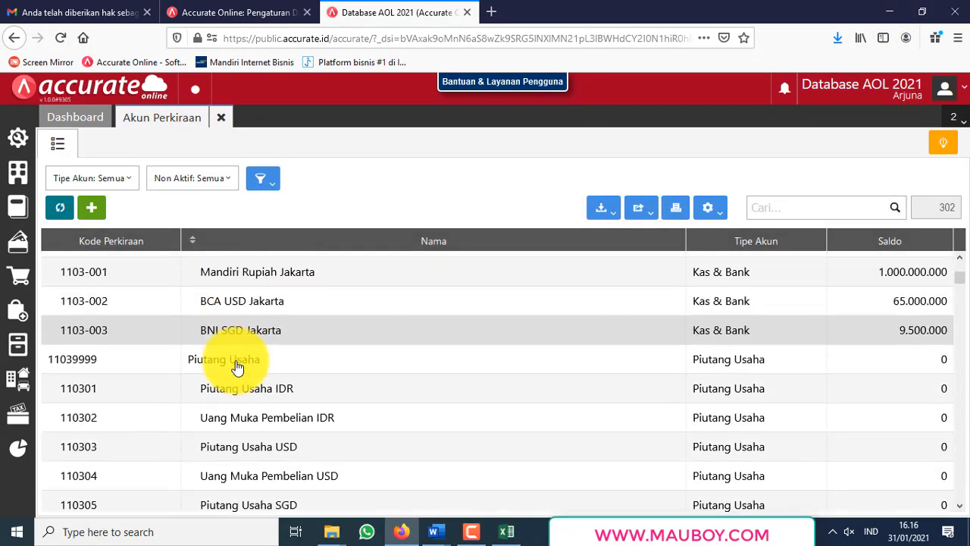